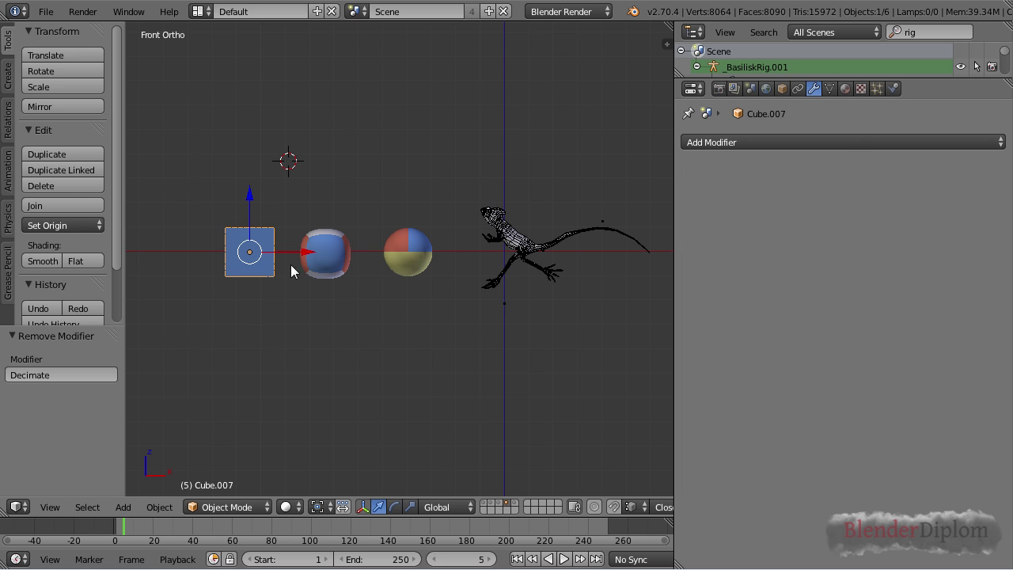
- Add a Decimate modifier to the cube and switch its mode from Collapse to Un-Subdivide
click(731, 146)
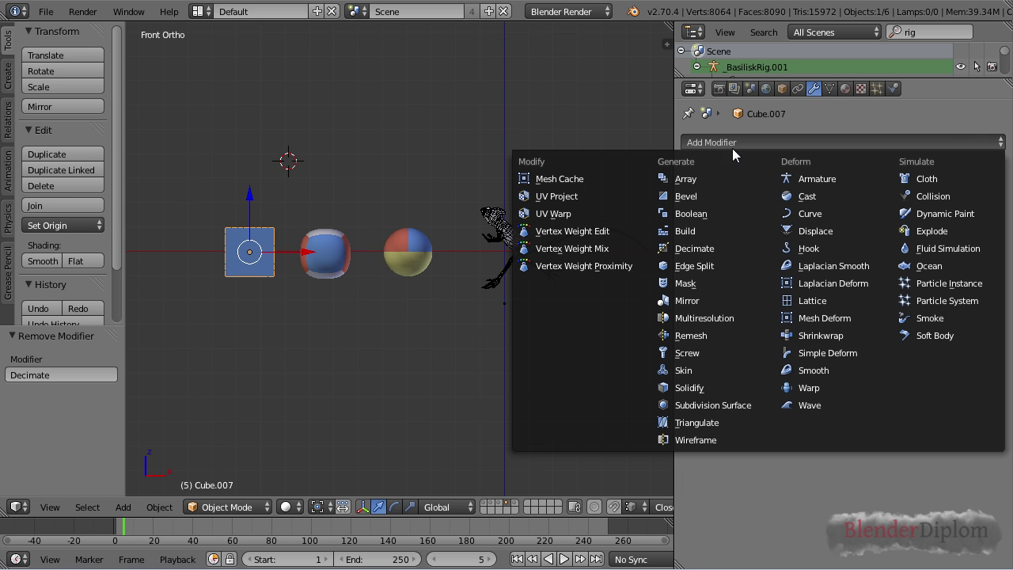
click(717, 250)
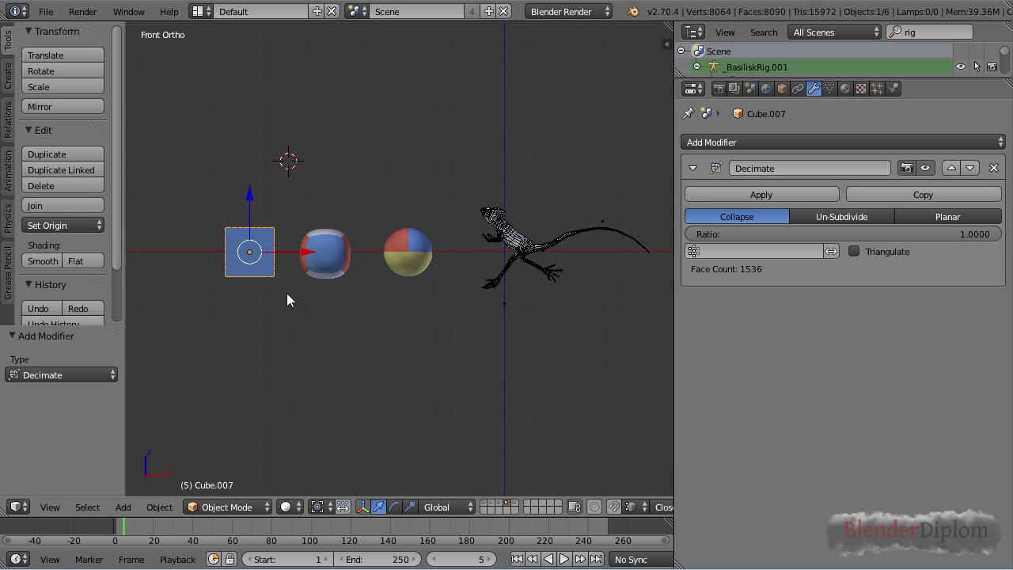
key(KP_Decimal)
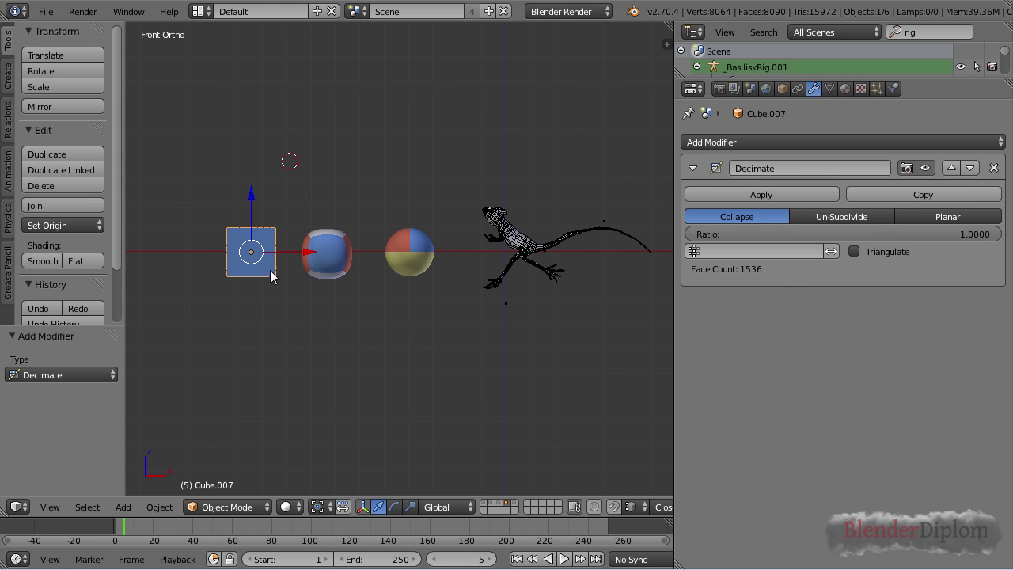
key(Tab)
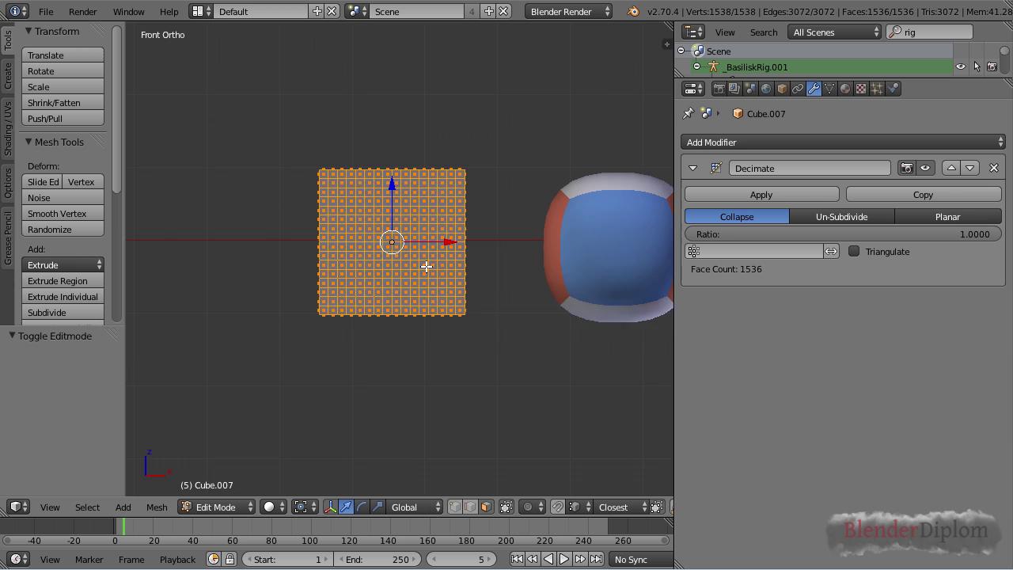
scroll(391, 257, up, 2)
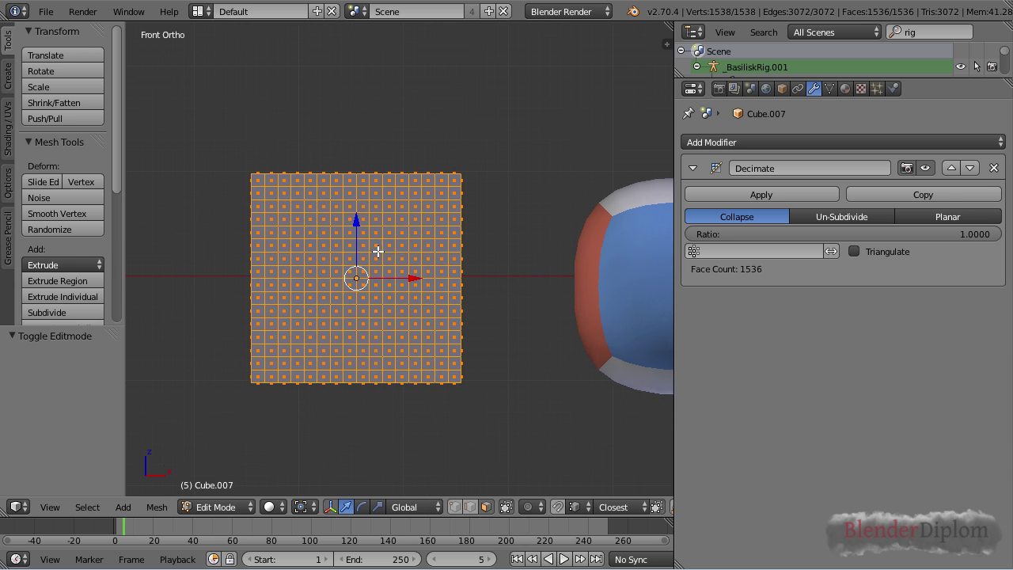
key(Tab)
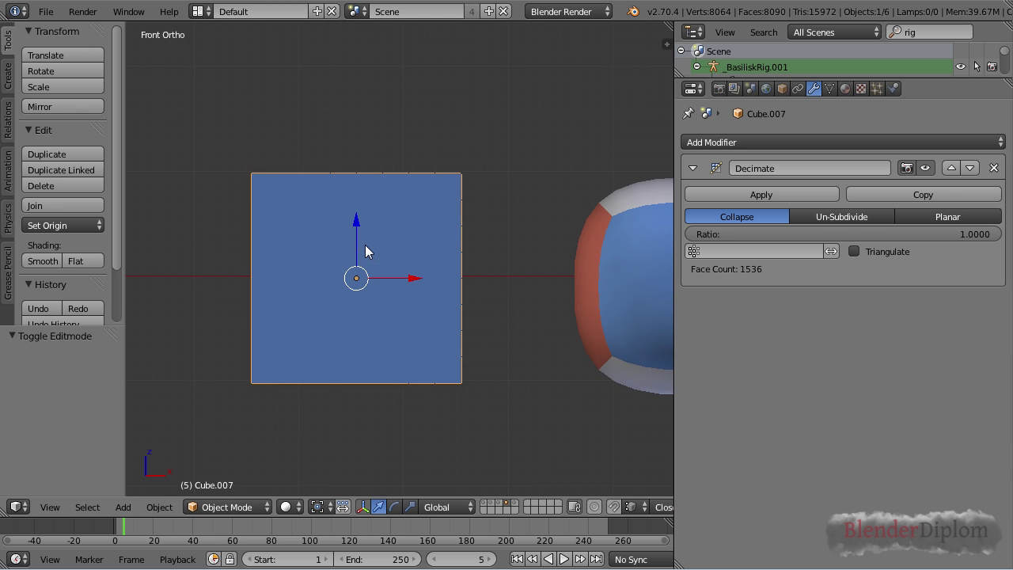
click(863, 222)
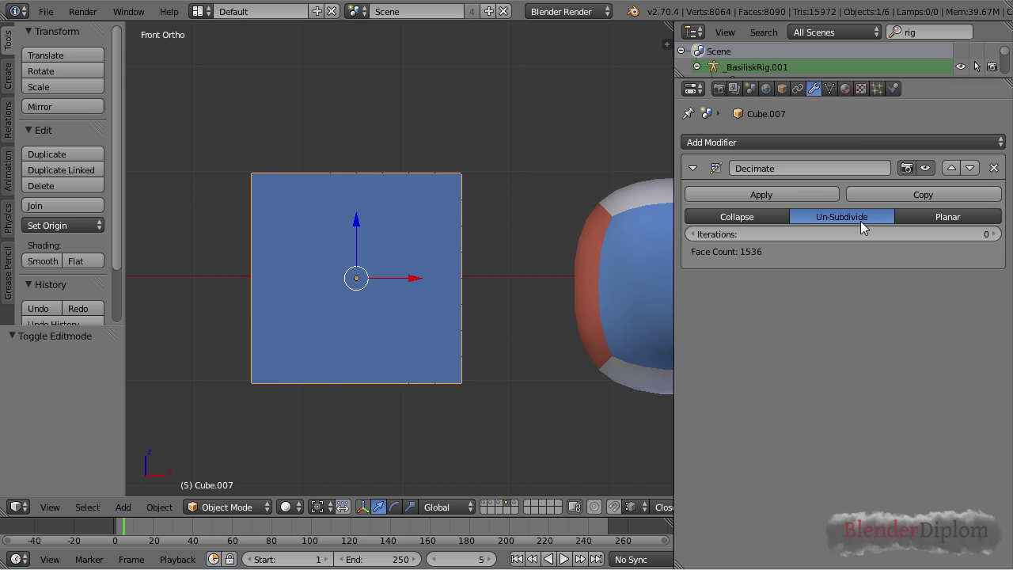
scroll(495, 252, down, 5)
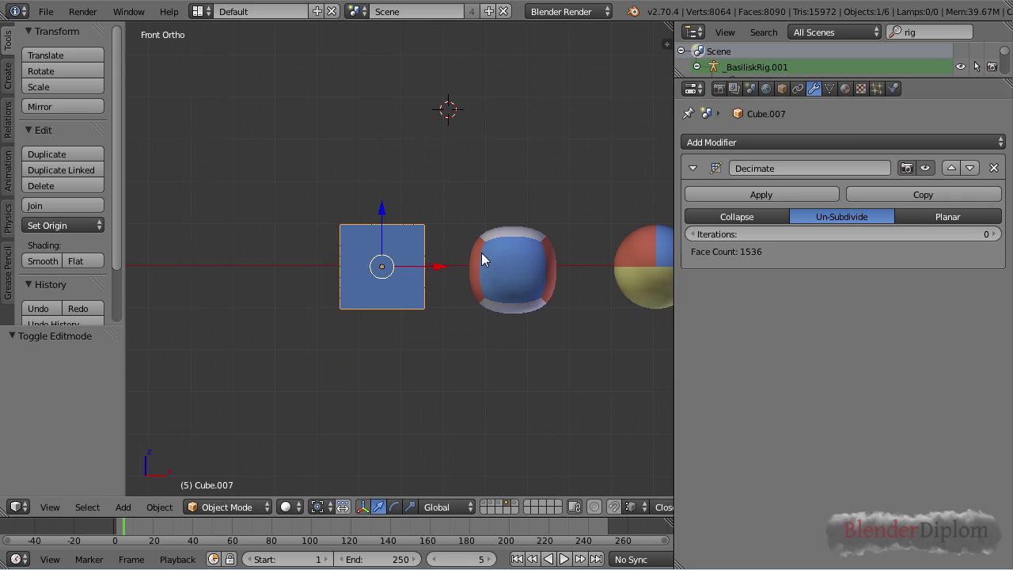
shift+middle_drag(481, 255, 436, 231)
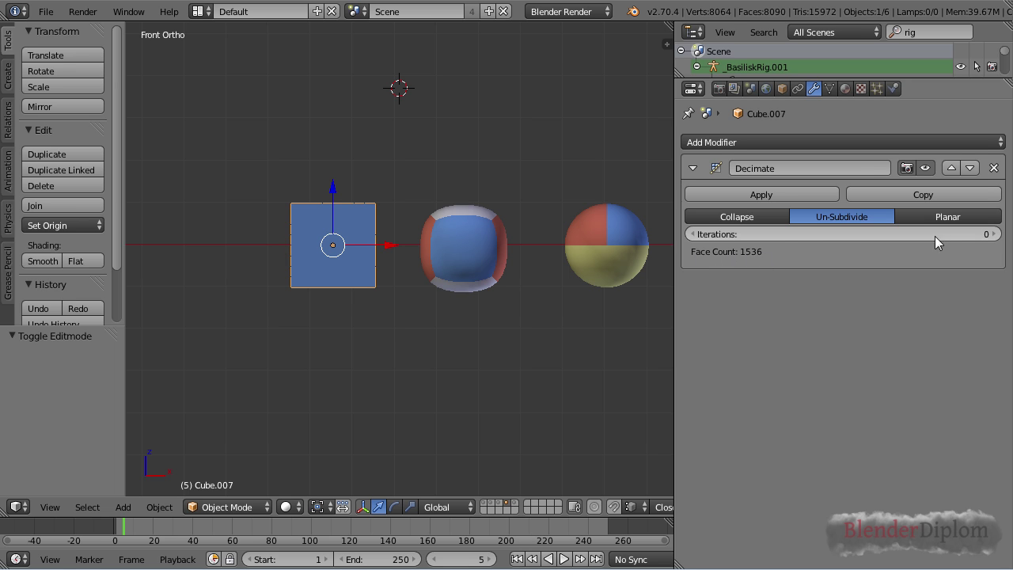
- Set Un-Subdivide iterations to 1, then inspect the 768-face cube's zigzag edges up close
click(995, 234)
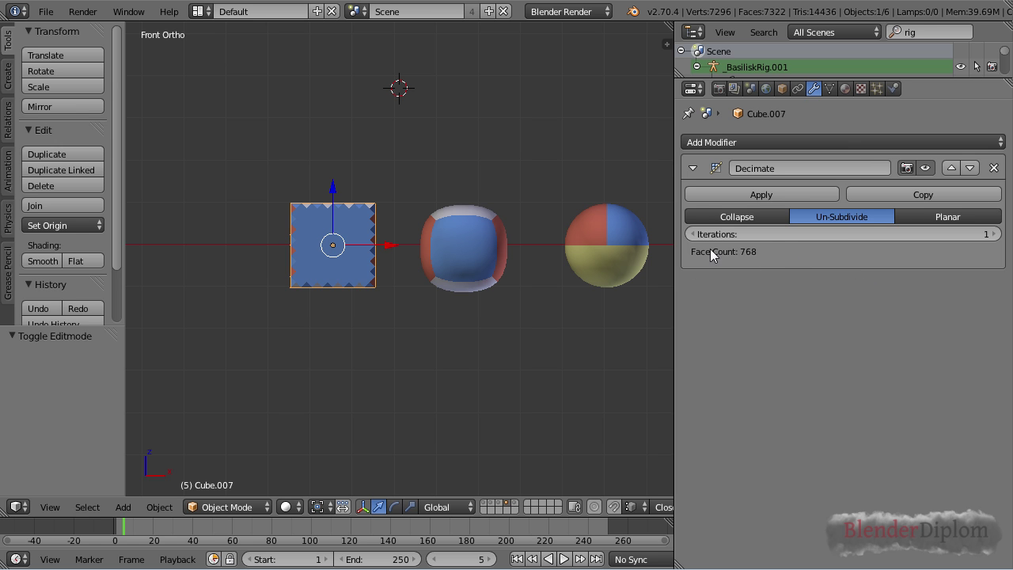
scroll(348, 348, up, 7)
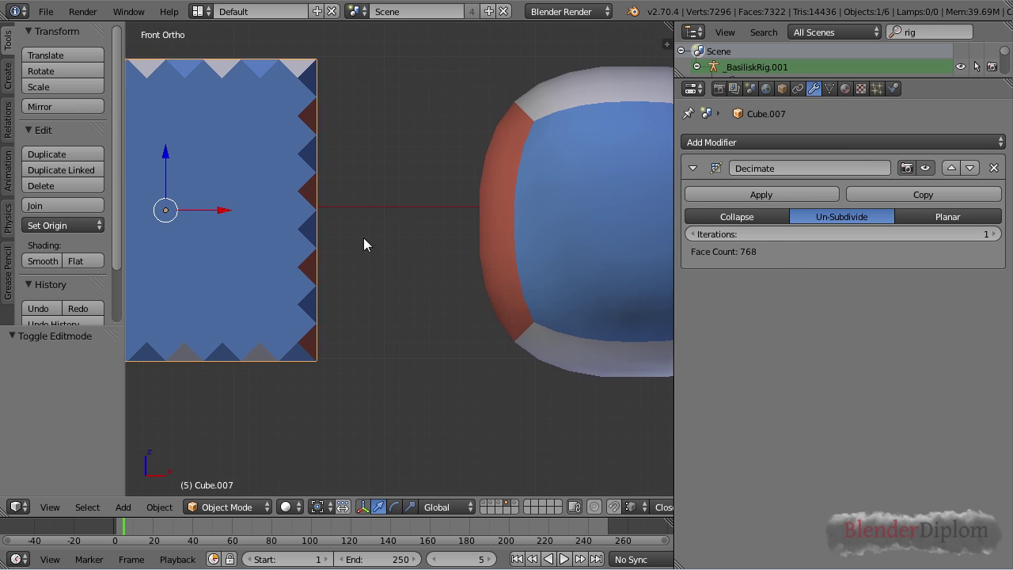
shift+middle_drag(363, 238, 494, 315)
scroll(486, 242, down, 3)
scroll(473, 257, up, 2)
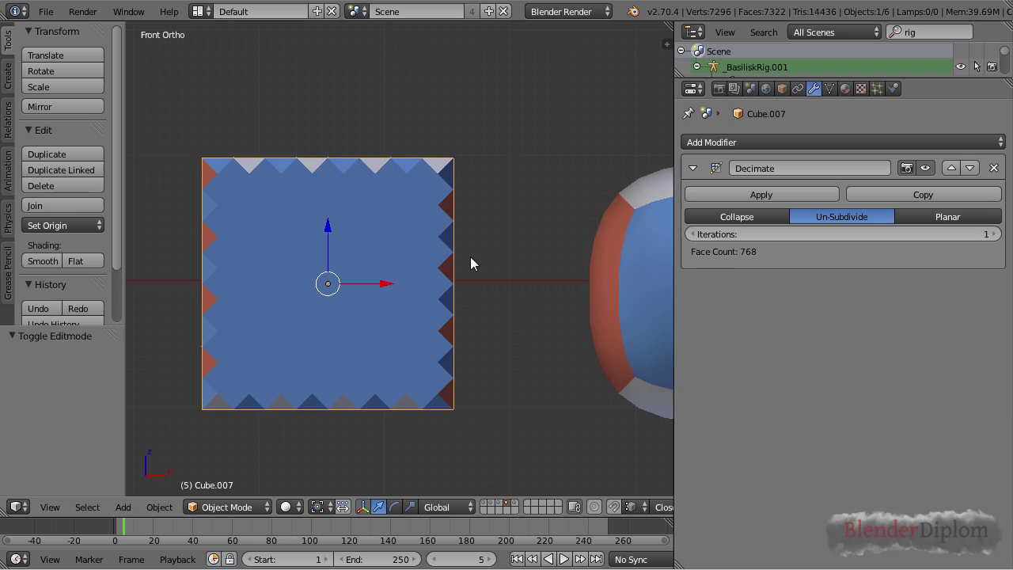
middle_drag(470, 262, 296, 180)
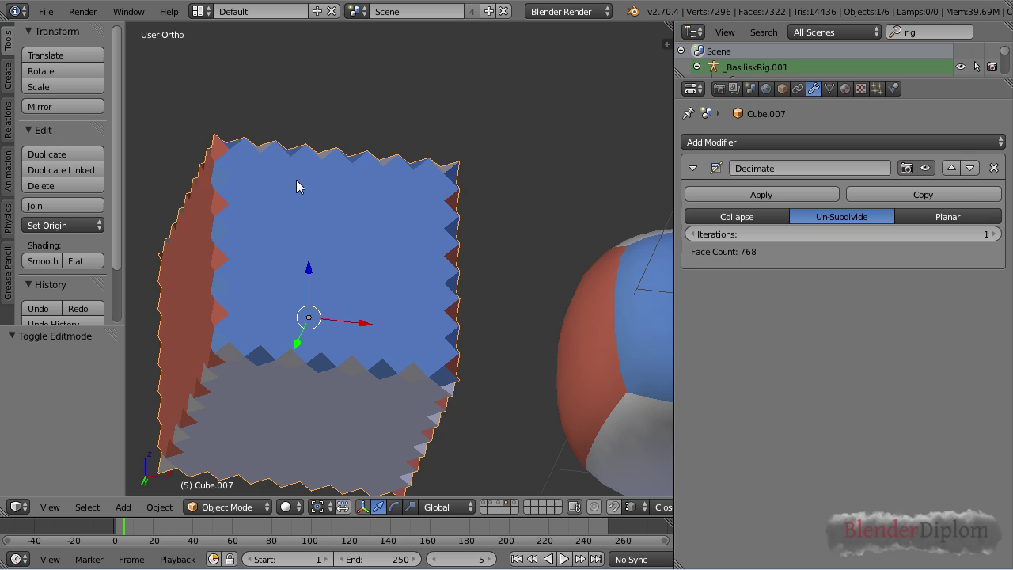
key(KP_1)
scroll(297, 194, down, 3)
scroll(300, 206, up, 3)
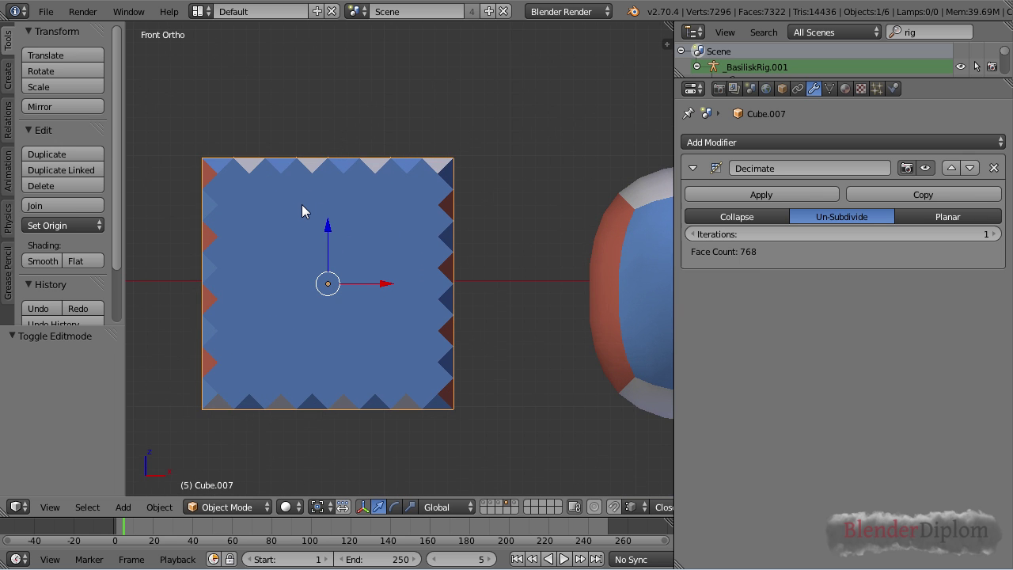
scroll(301, 205, down, 3)
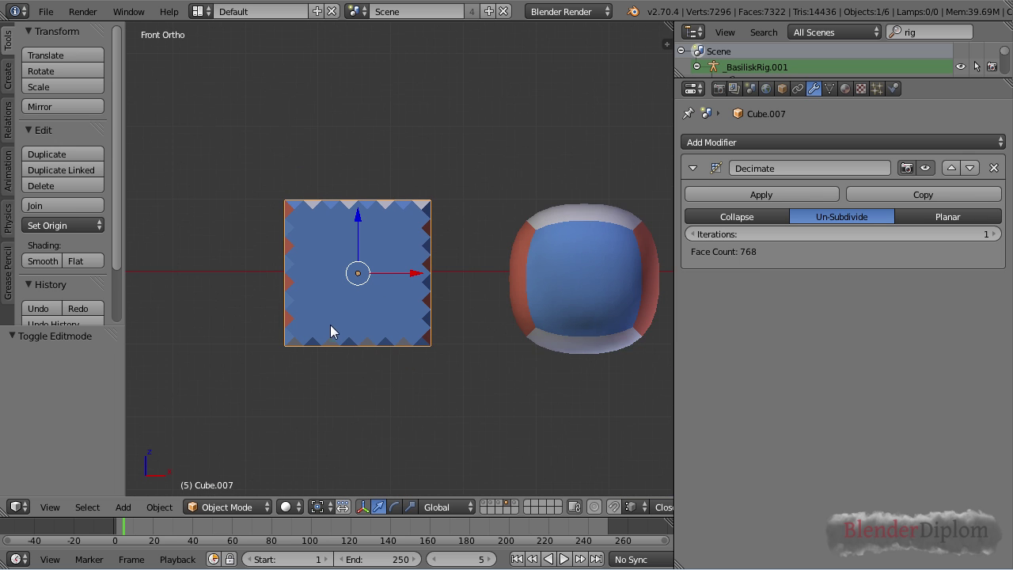
ctrl+scroll(332, 328, down, 1)
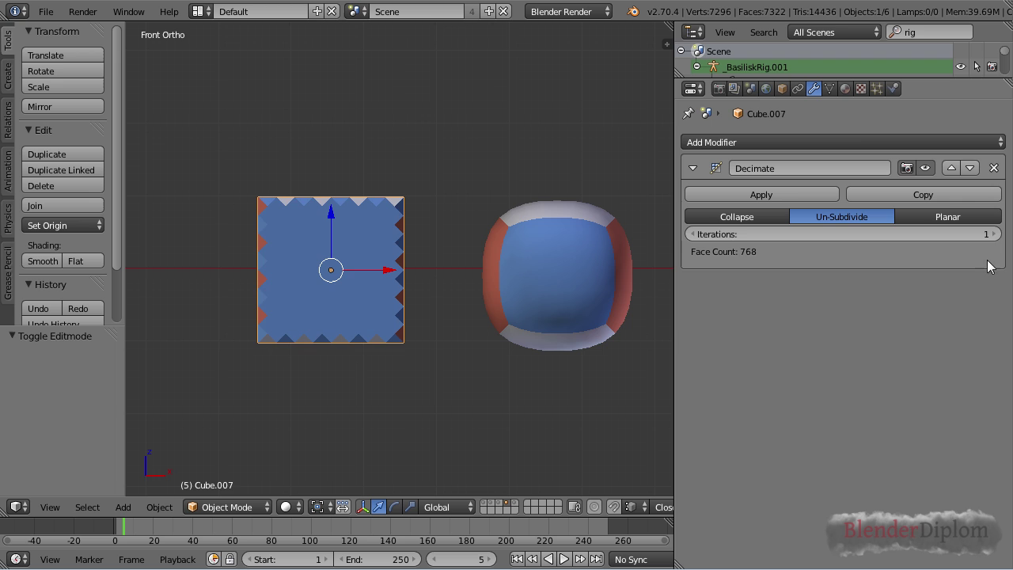
- Raise the cube's Un-Subdivide iterations step by step up to 8
click(993, 234)
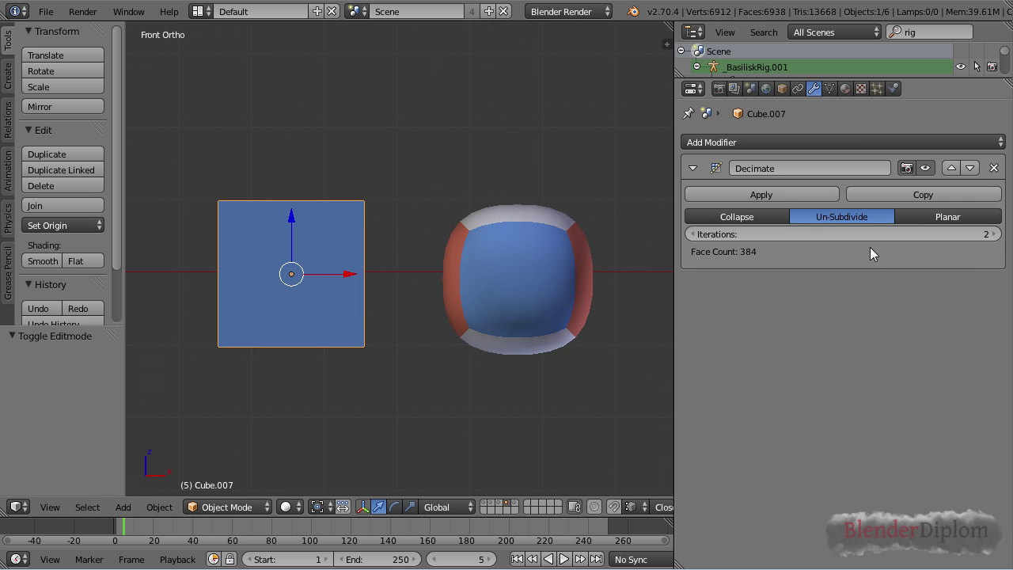
click(994, 234)
click(993, 235)
click(993, 234)
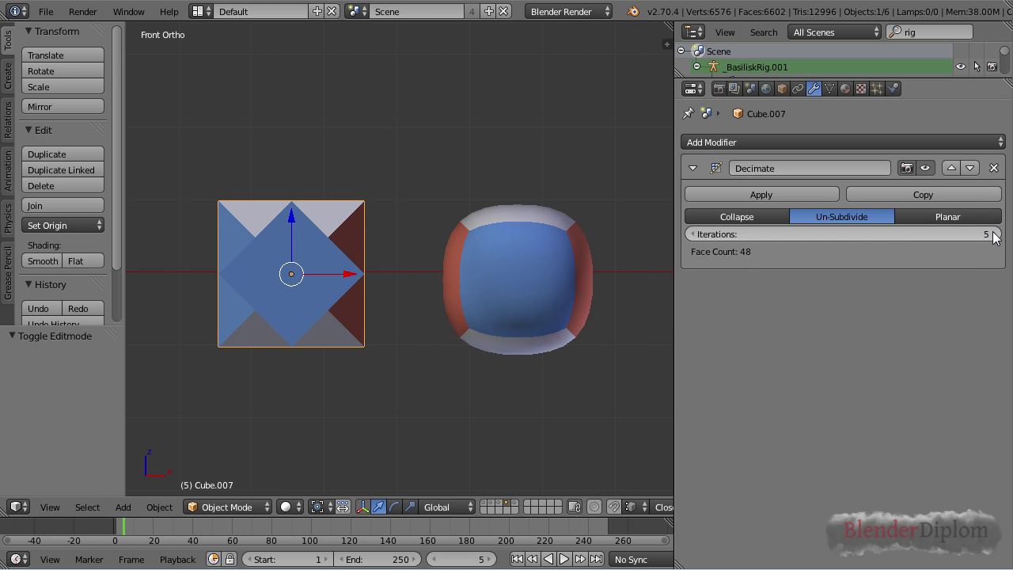
click(993, 235)
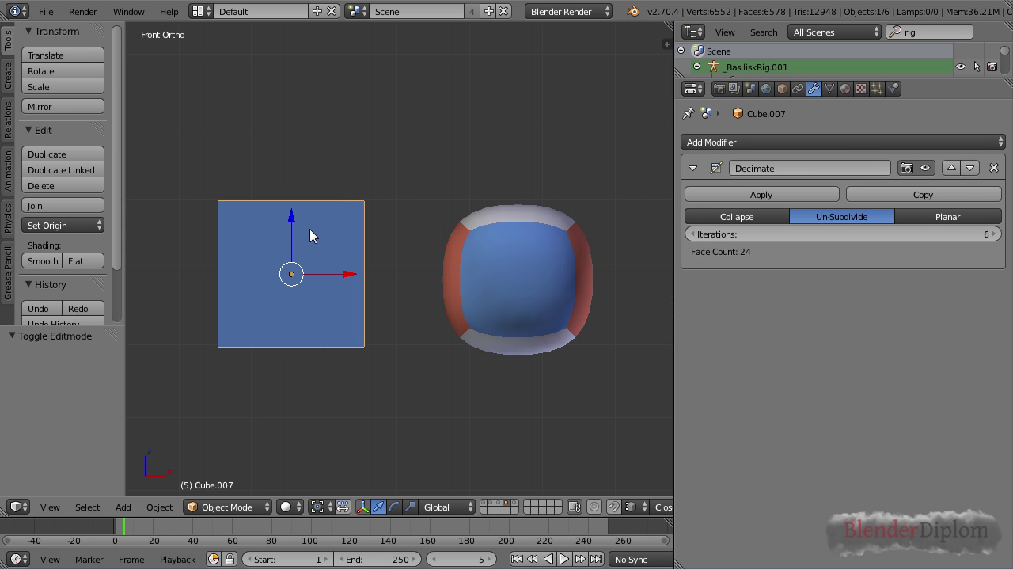
middle_drag(311, 235, 276, 299)
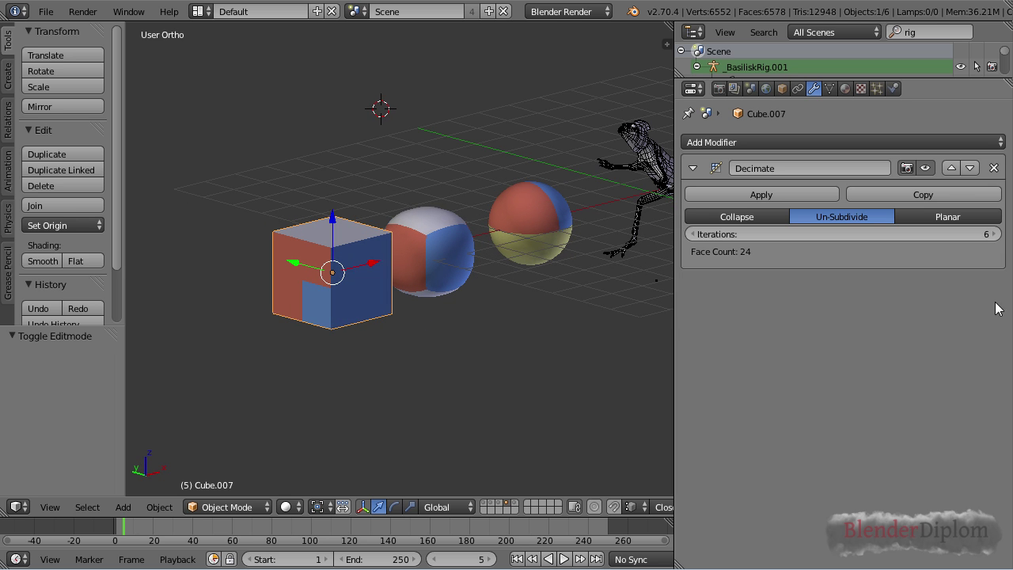
click(994, 234)
click(994, 234)
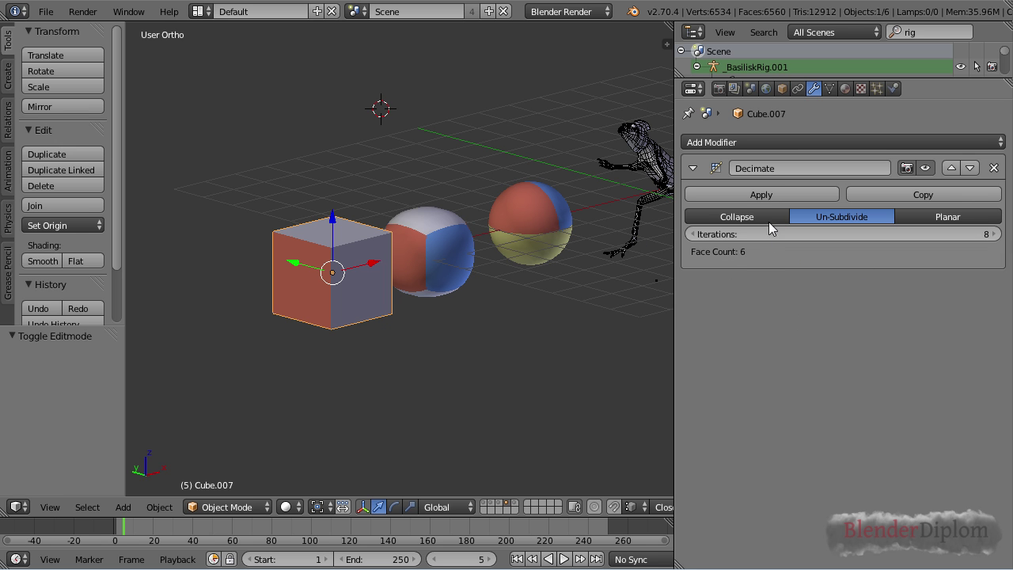
- Apply the Decimate modifier and confirm in Edit Mode the cube is now 6 faces, 8 vertices
click(769, 194)
key(Tab)
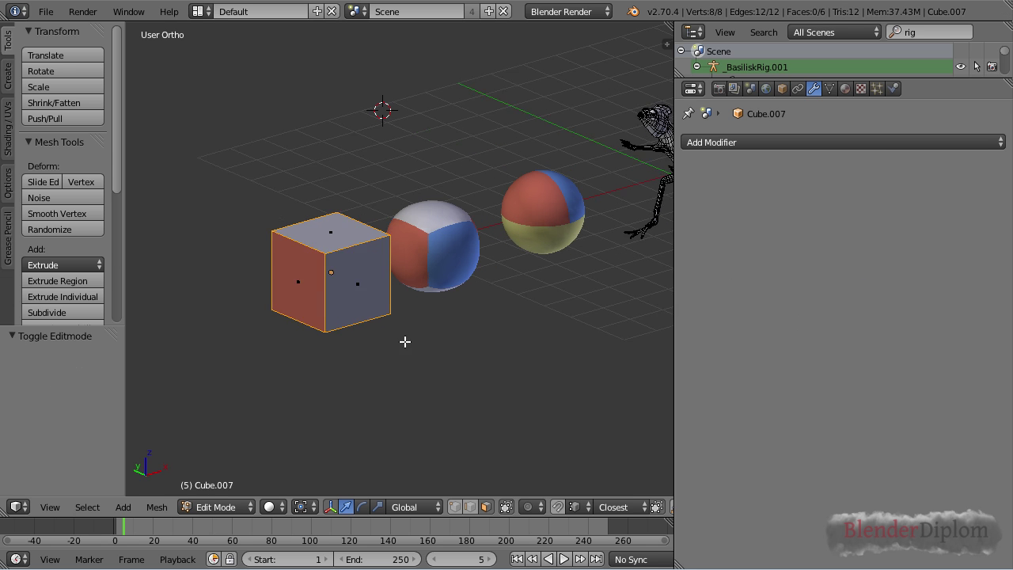
key(a)
key(a)
middle_drag(391, 356, 341, 344)
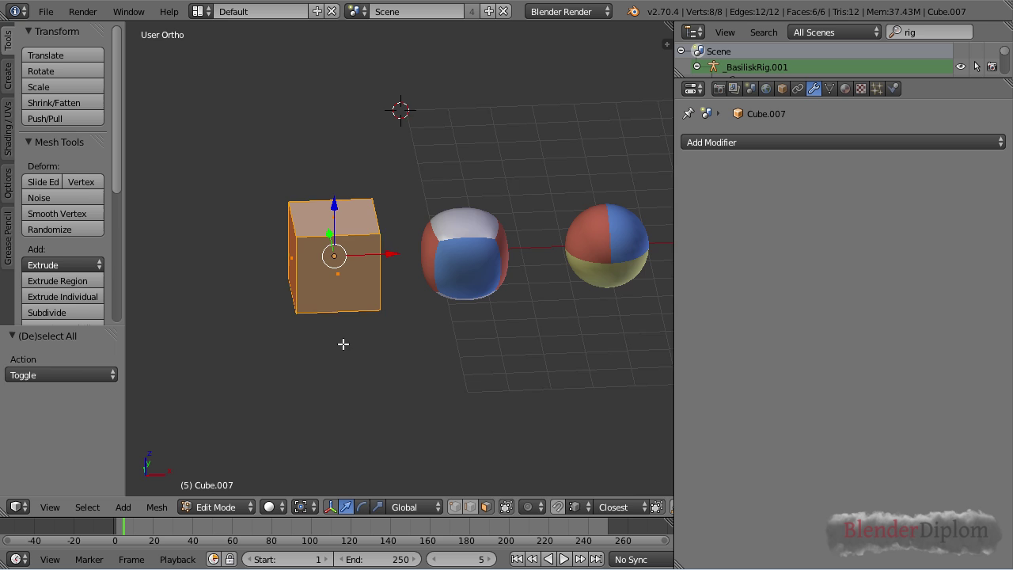
key(Tab)
key(KP_1)
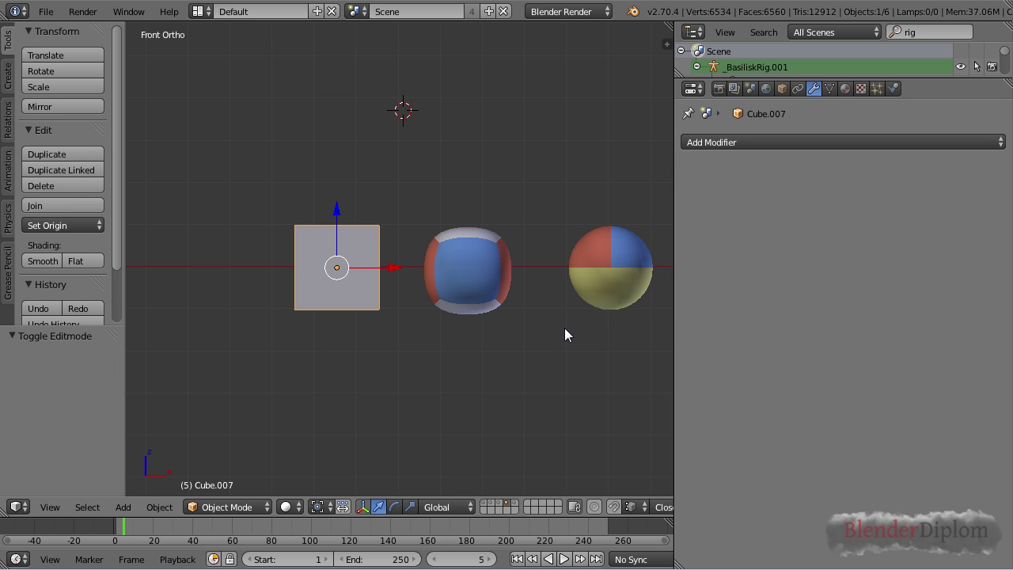
shift+middle_drag(564, 328, 357, 270)
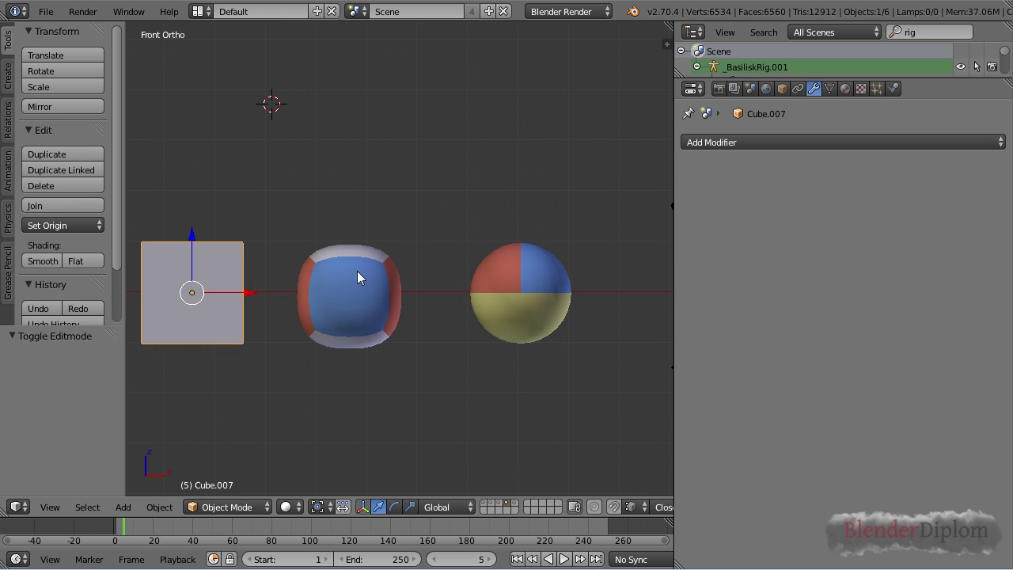
- Select the rounded cube Cube.006 and give it a Decimate modifier in Un-Subdivide mode
right_click(357, 271)
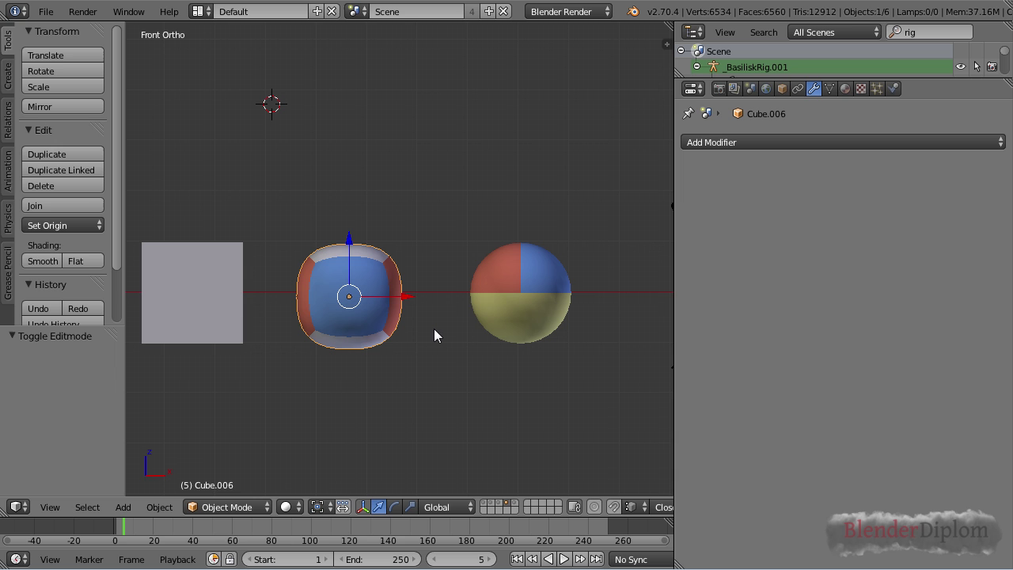
key(Tab)
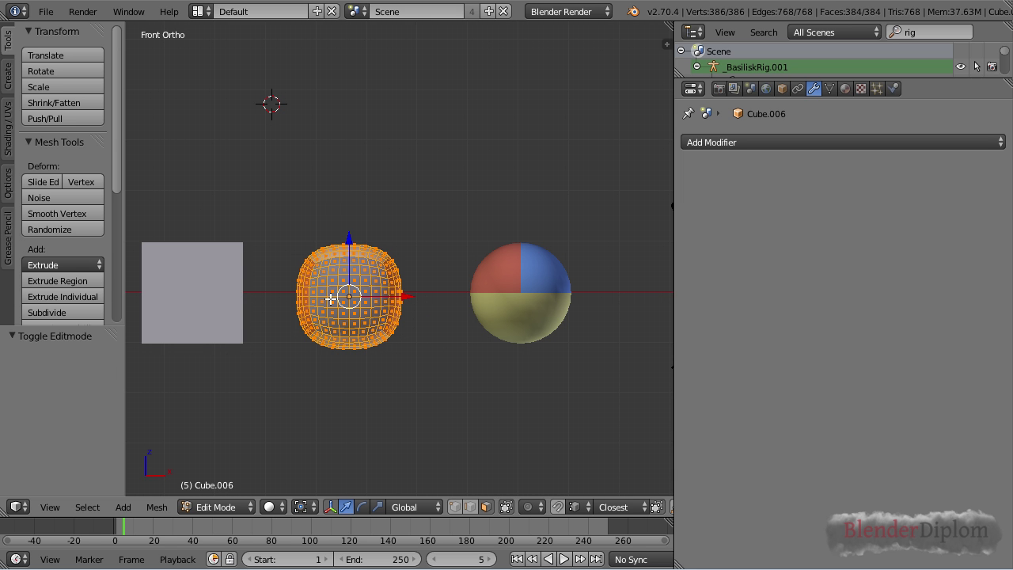
key(Tab)
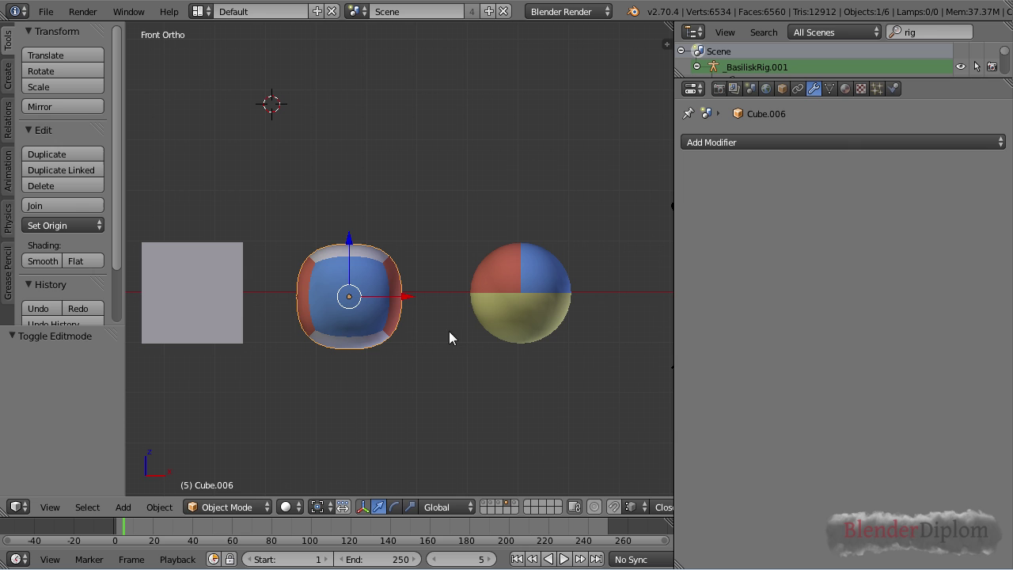
click(732, 142)
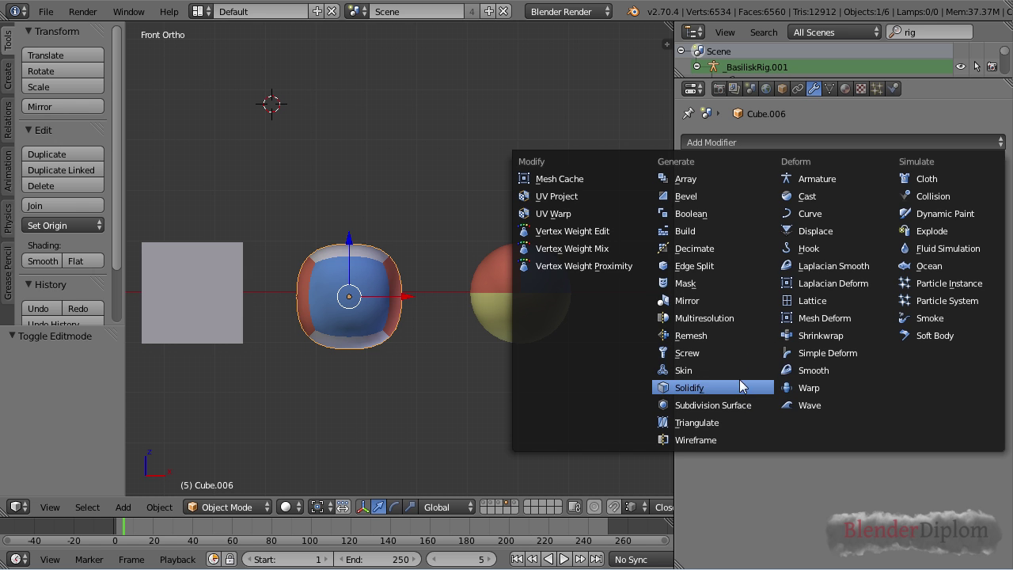
click(725, 245)
click(841, 216)
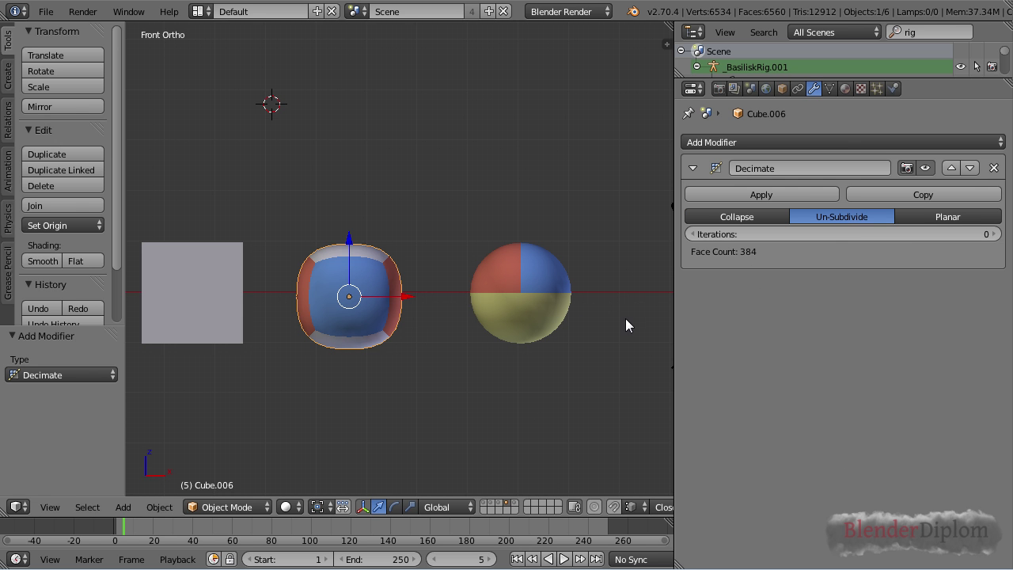
- Raise Un-Subdivide iterations to 6 and compare the 6-face result against the full mesh
click(994, 235)
click(995, 235)
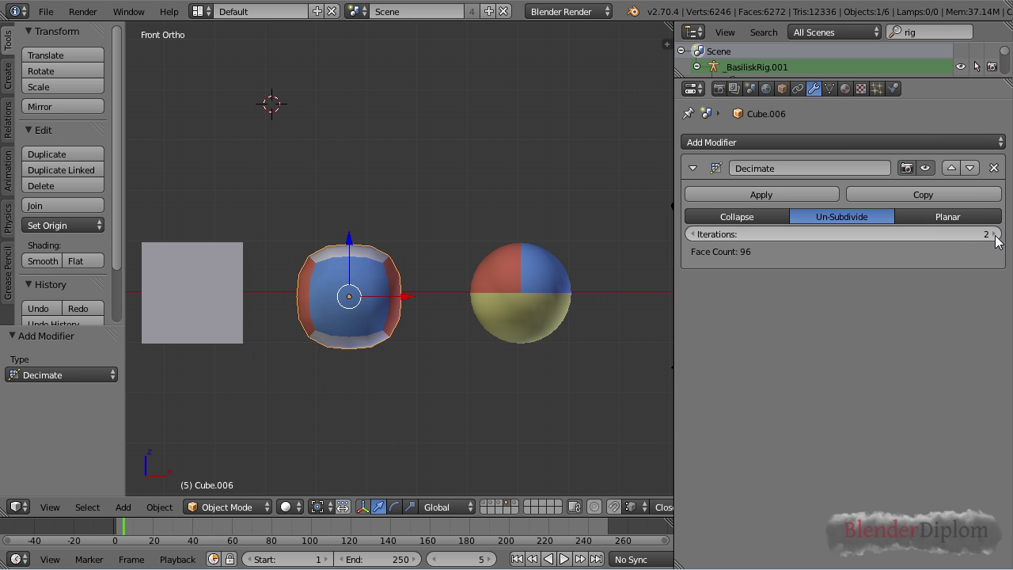
click(994, 235)
click(995, 235)
click(994, 235)
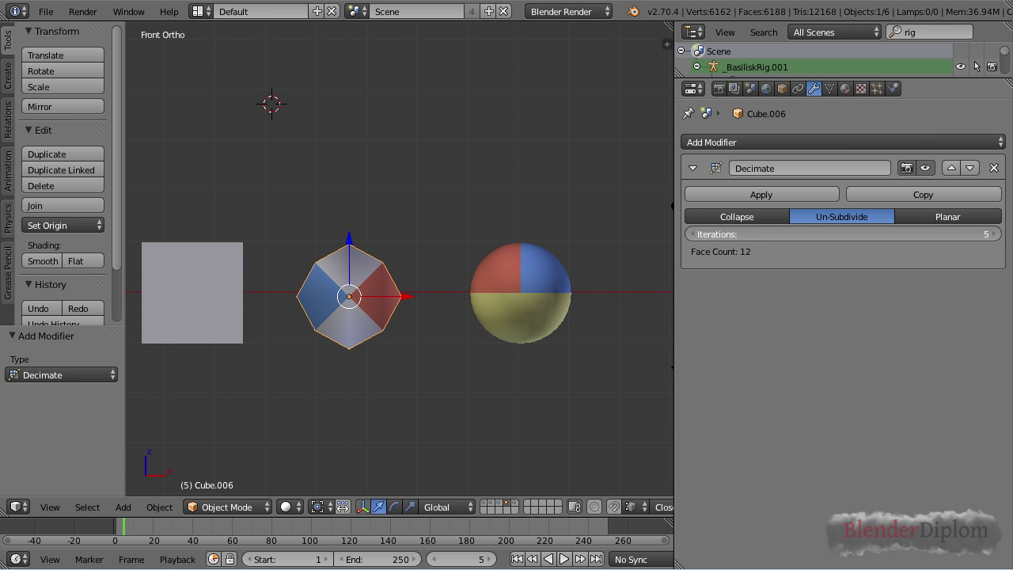
click(995, 235)
middle_drag(413, 248, 649, 269)
key(Tab)
middle_drag(525, 326, 269, 351)
key(Tab)
key(KP_1)
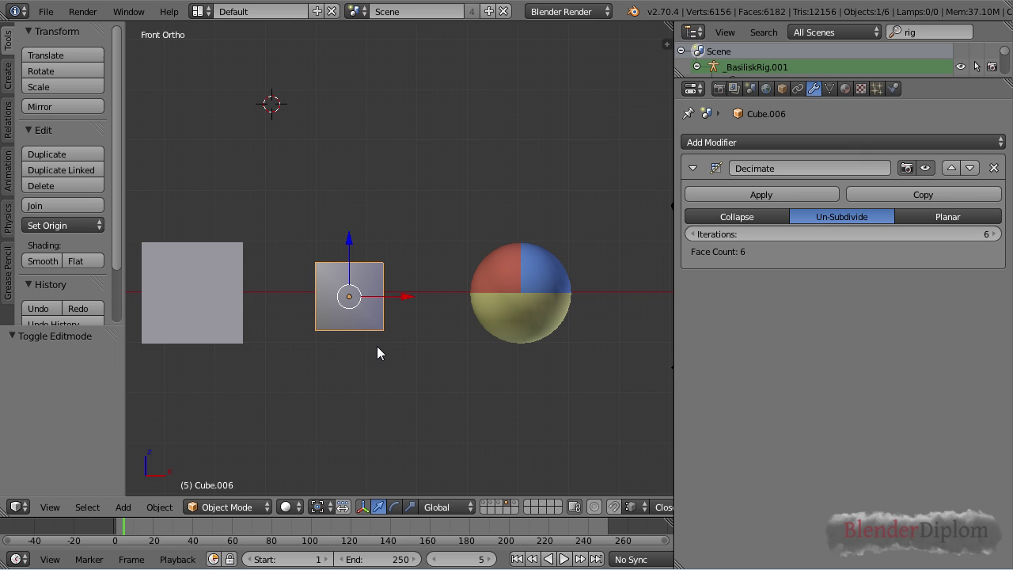
- Scale the decimated cube up to 1.513
key(s)
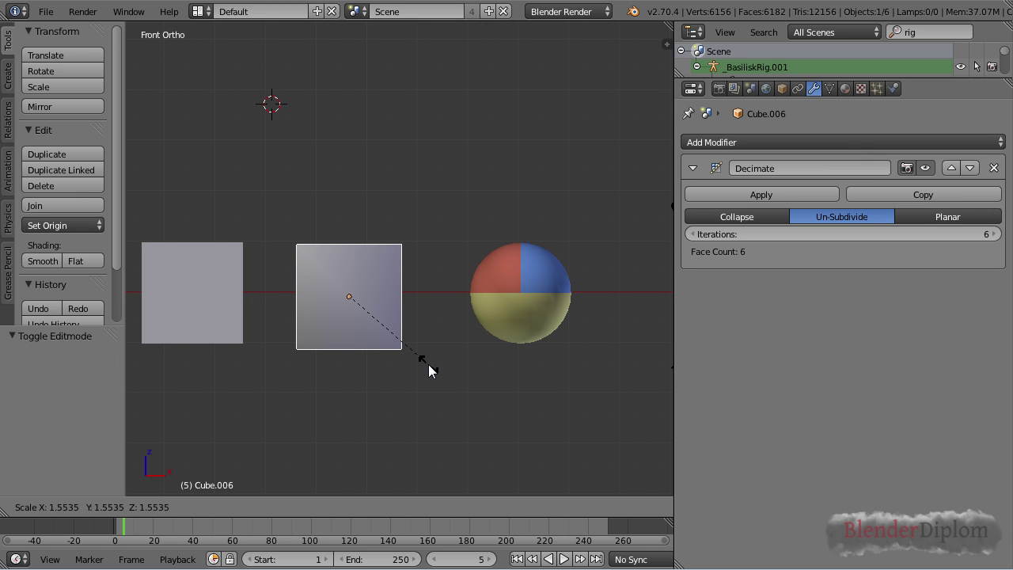
click(426, 362)
middle_drag(407, 281, 387, 325)
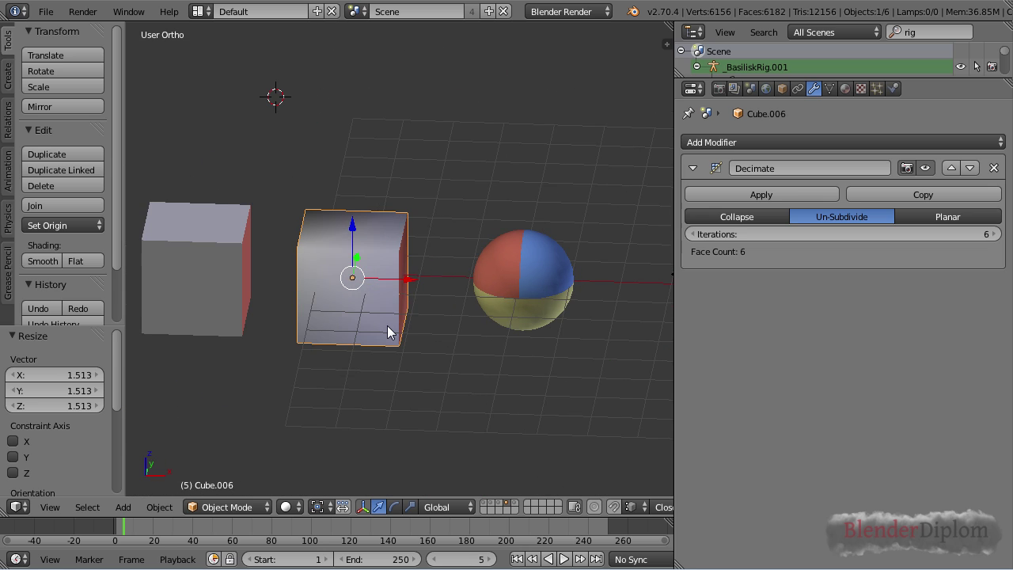
key(KP_1)
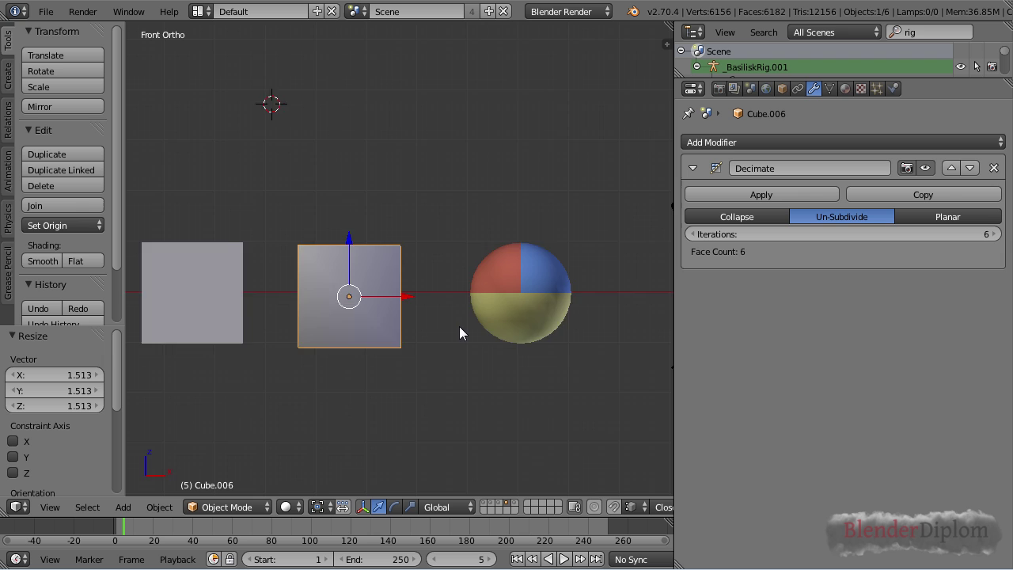
- Box-select both cubes and move them 9.315 units along negative X
scroll(459, 328, down, 3)
shift+middle_drag(459, 328, 424, 334)
key(a)
key(b)
drag(214, 225, 373, 326)
drag(357, 283, 625, 289)
shift+middle_drag(602, 309, 396, 315)
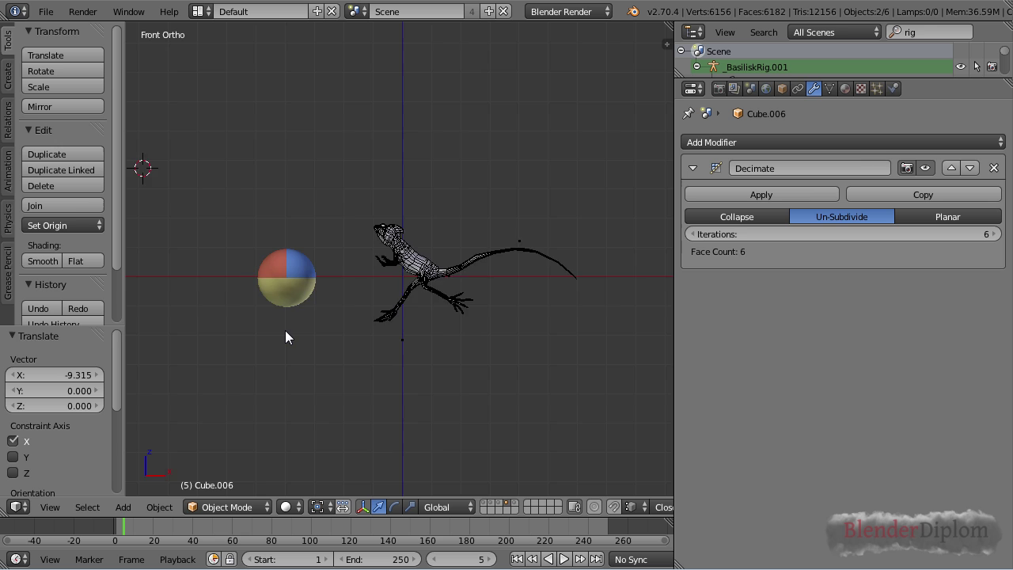
scroll(284, 329, up, 4)
shift+middle_drag(260, 264, 354, 277)
- Select the colored sphere and add a Decimate modifier in Planar mode
right_click(354, 278)
click(709, 143)
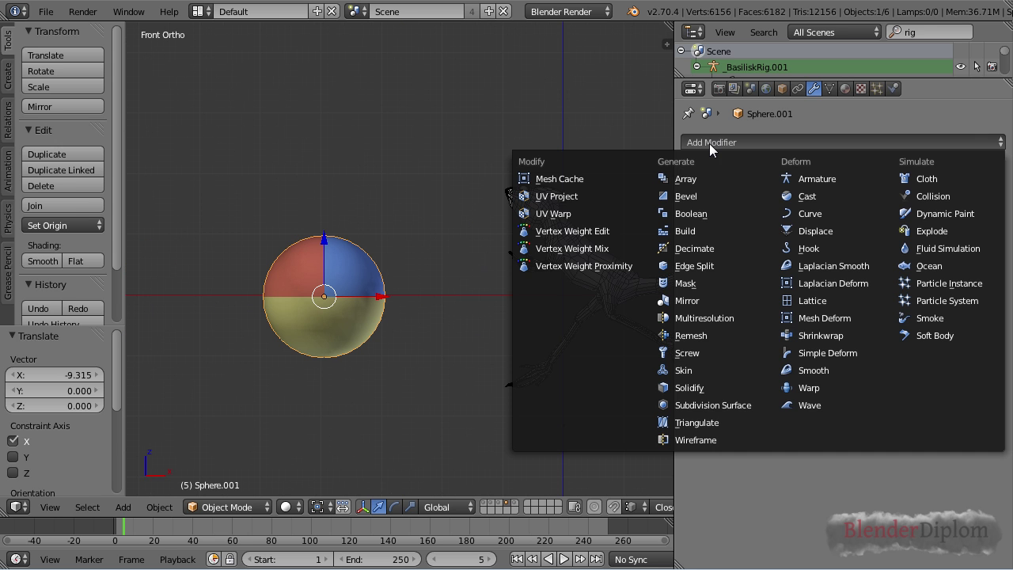
click(716, 248)
click(954, 216)
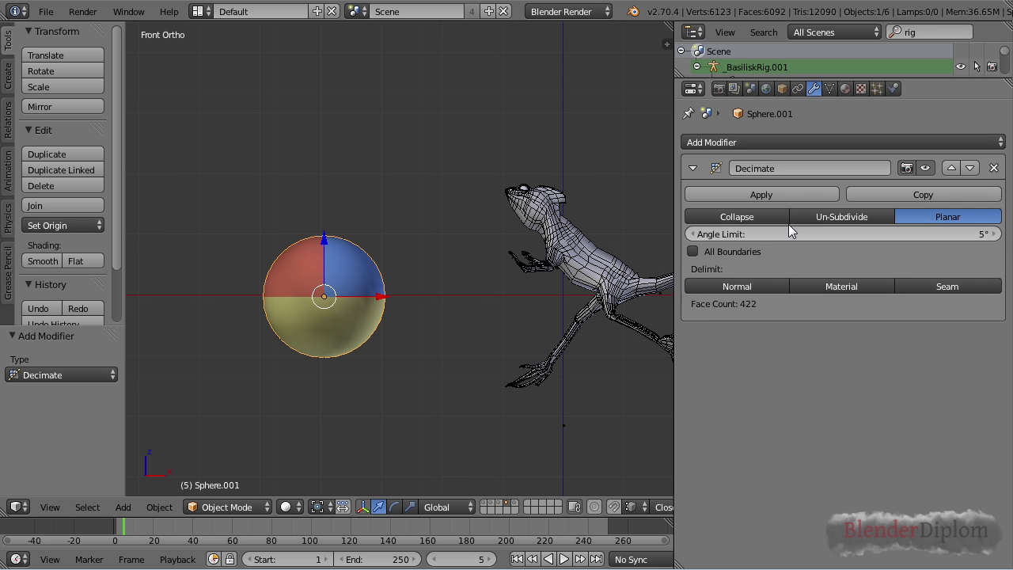
scroll(368, 321, up, 3)
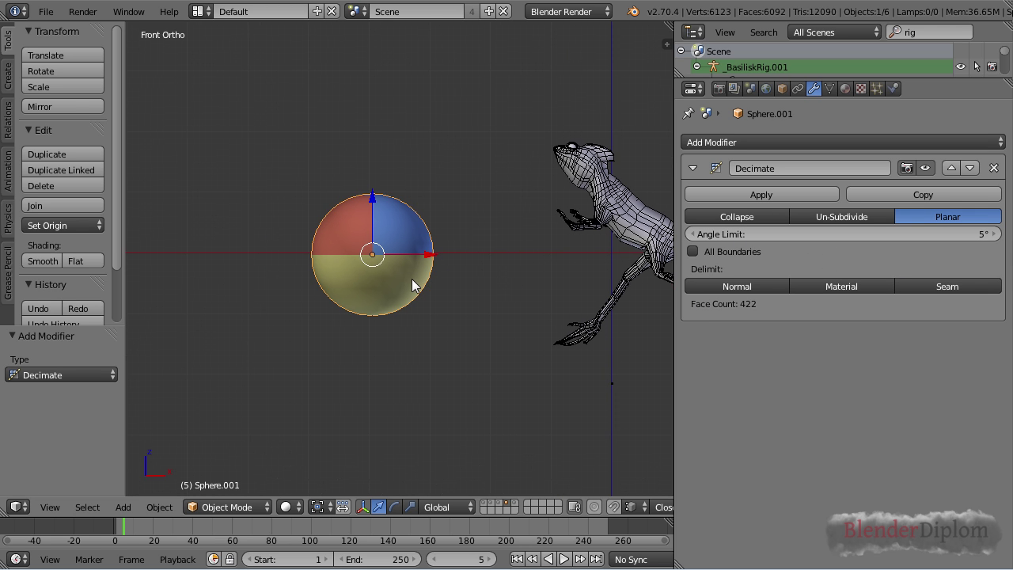
shift+middle_drag(363, 319, 364, 339)
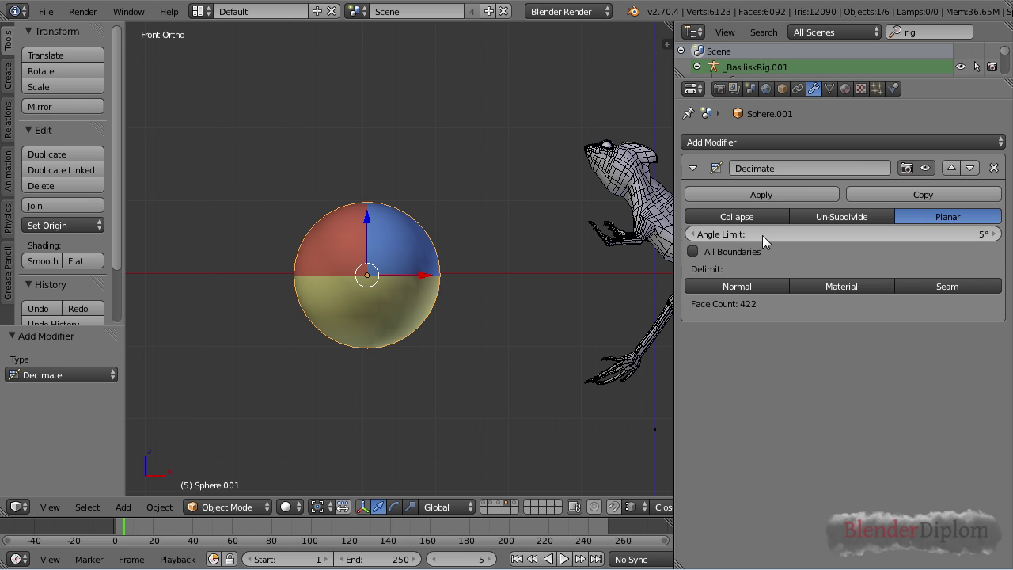
- Raise the Planar angle limit to 44°, reducing the sphere to 13 faces
drag(762, 235, 886, 235)
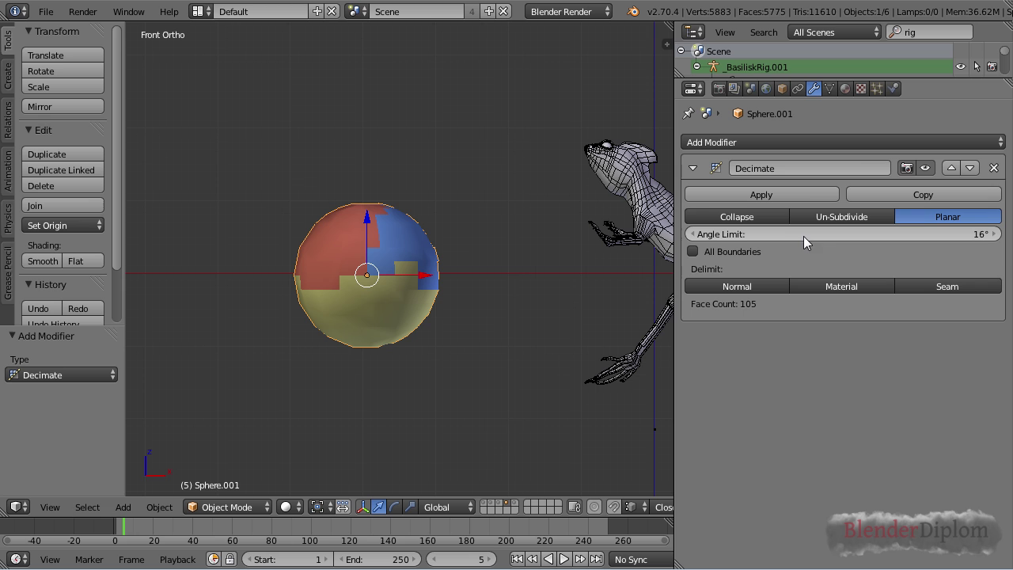
mouse_move(776, 233)
mouse_down()
mouse_move(831, 233)
mouse_move(818, 233)
mouse_up()
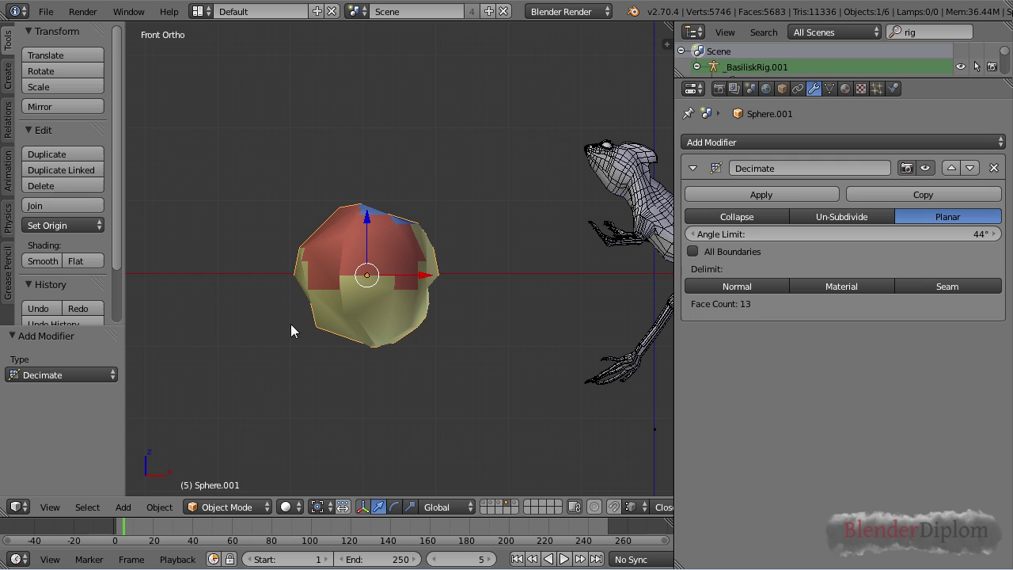
scroll(284, 366, up, 2)
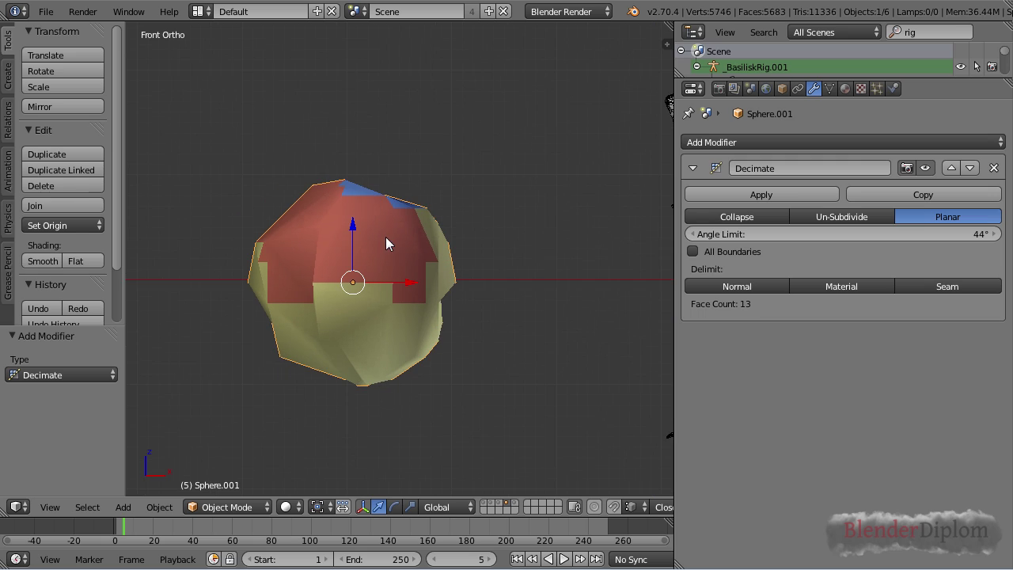
middle_drag(385, 240, 356, 299)
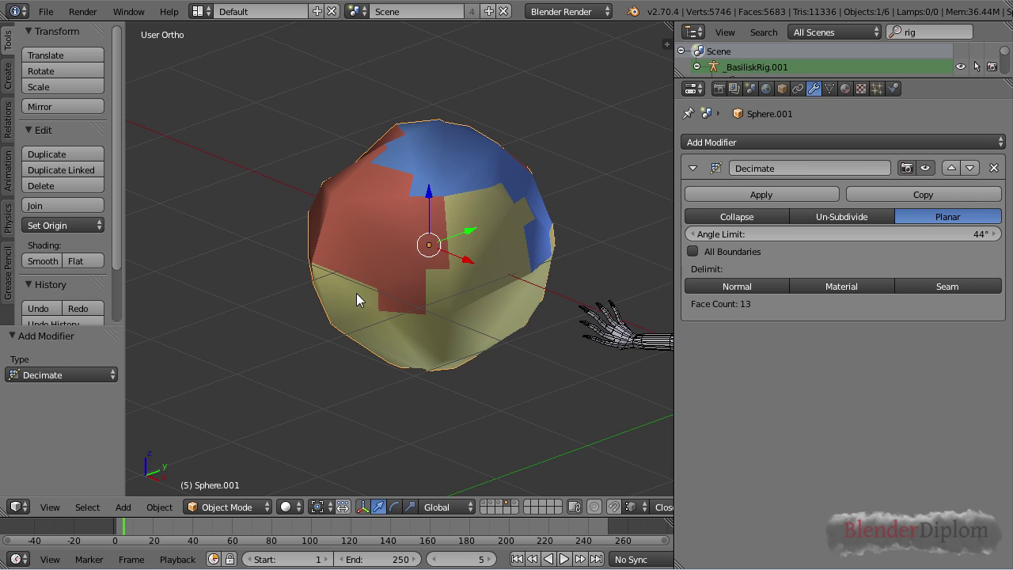
key(KP_1)
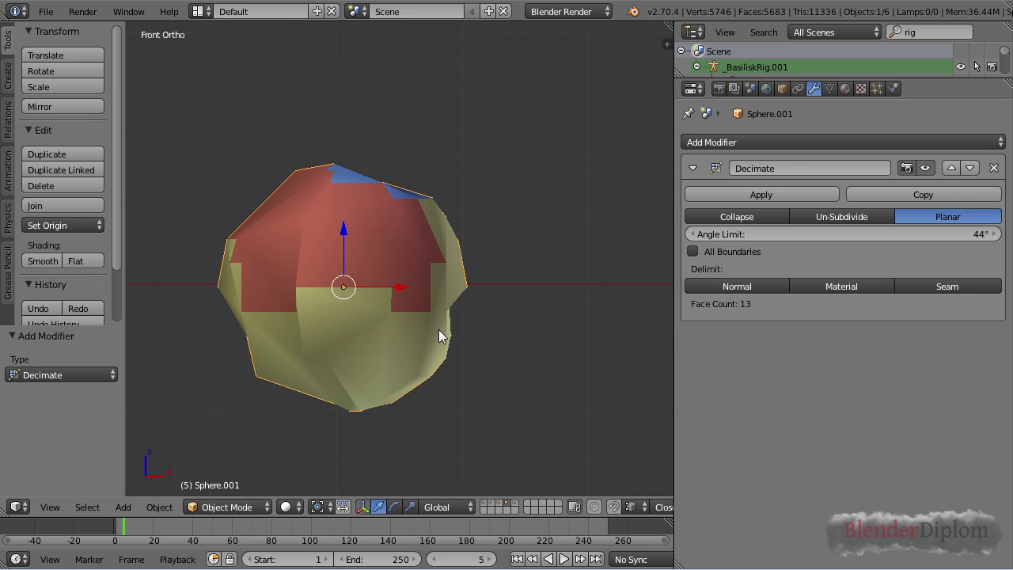
scroll(446, 338, down, 2)
shift+middle_drag(459, 332, 476, 288)
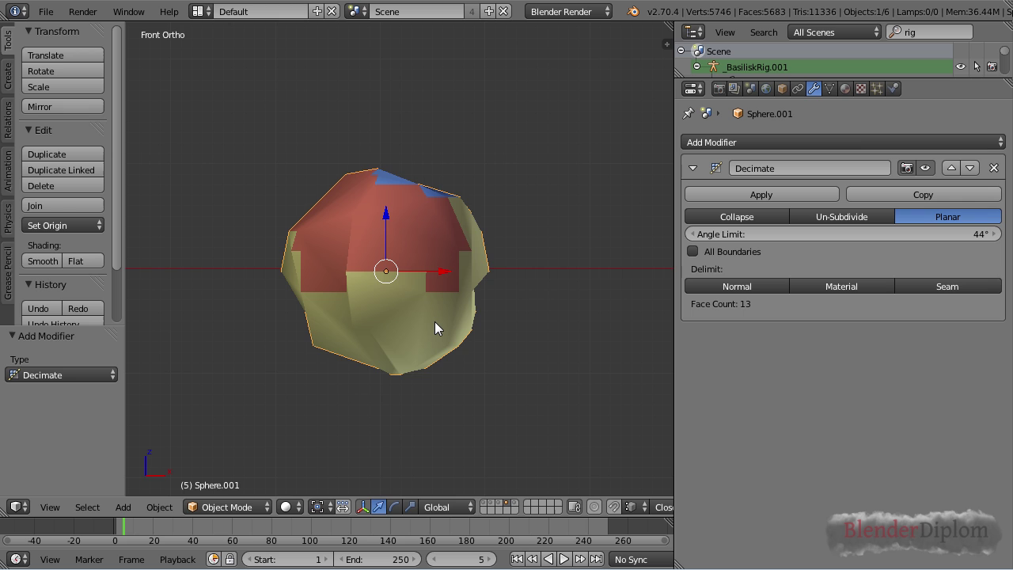
key(Tab)
key(z)
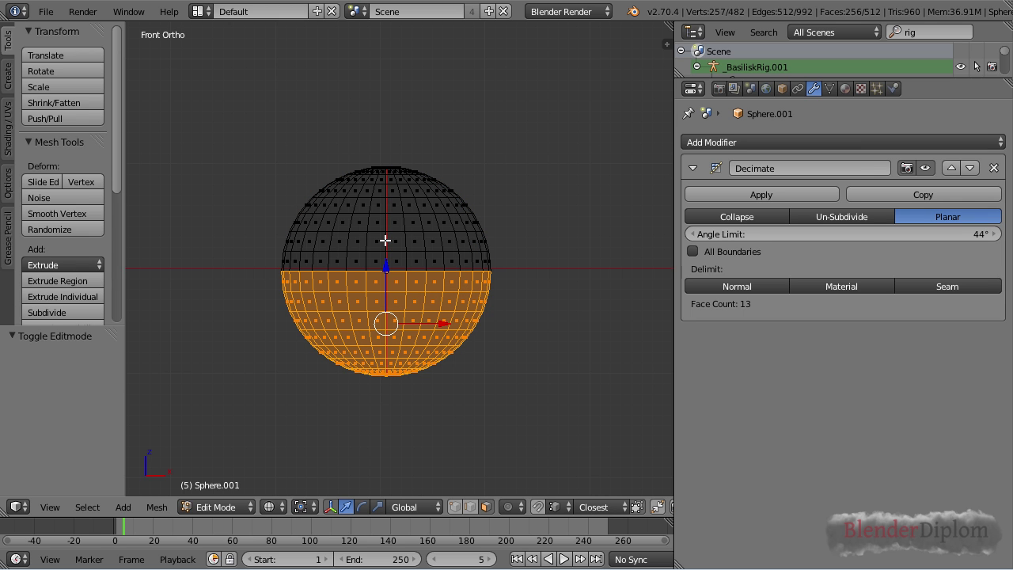
key(a)
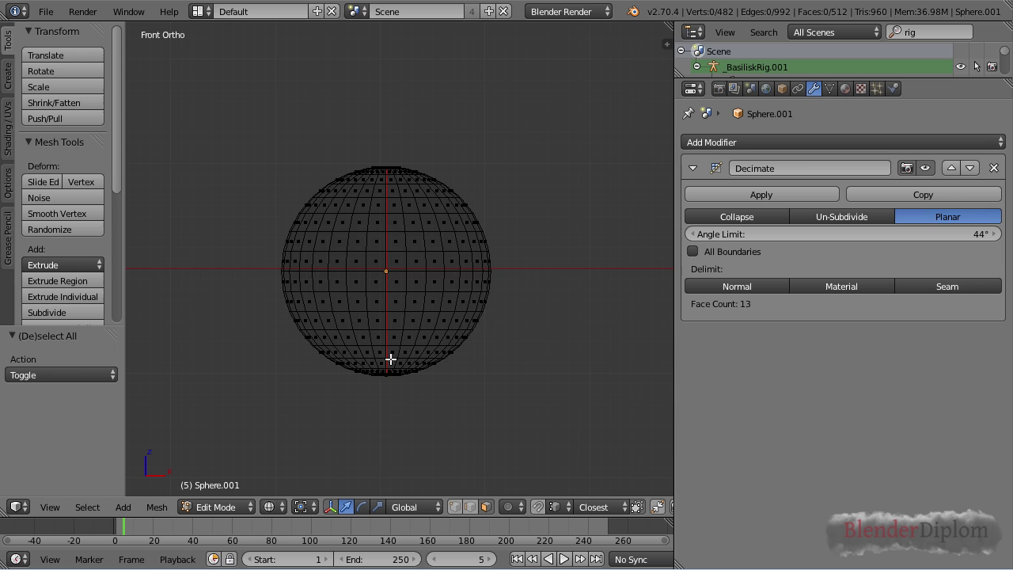
key(Tab)
key(z)
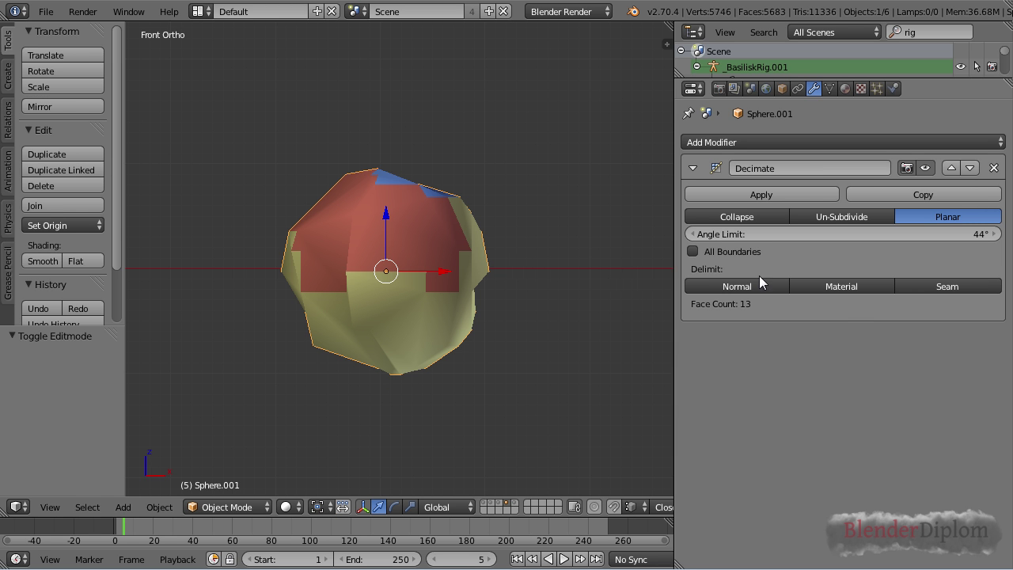
click(693, 251)
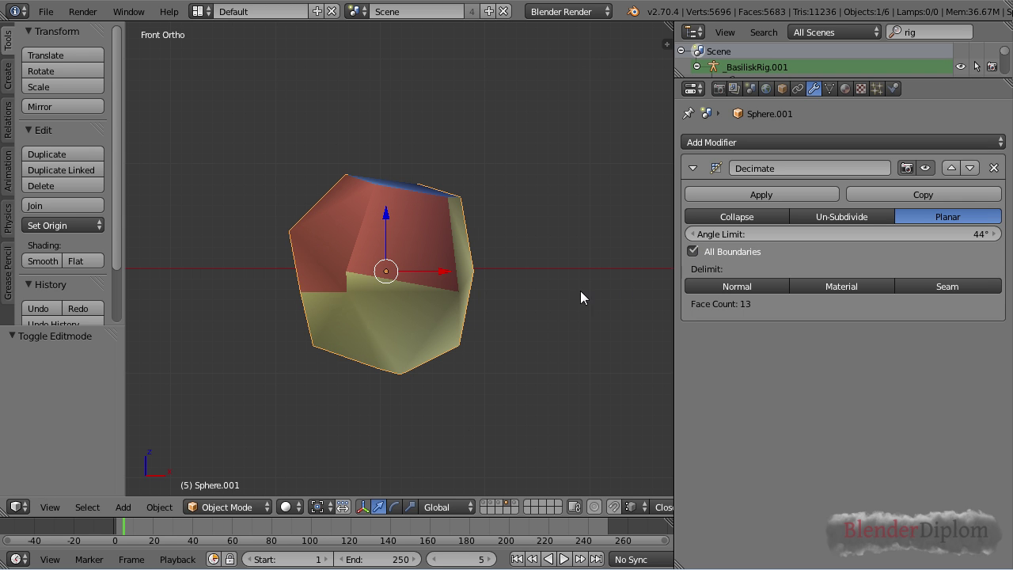
click(694, 251)
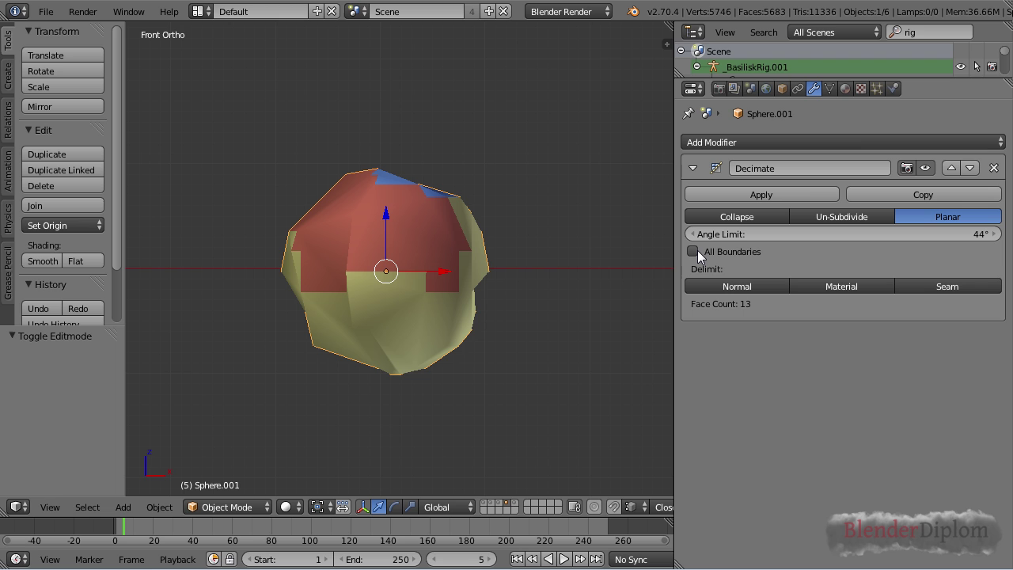
click(696, 250)
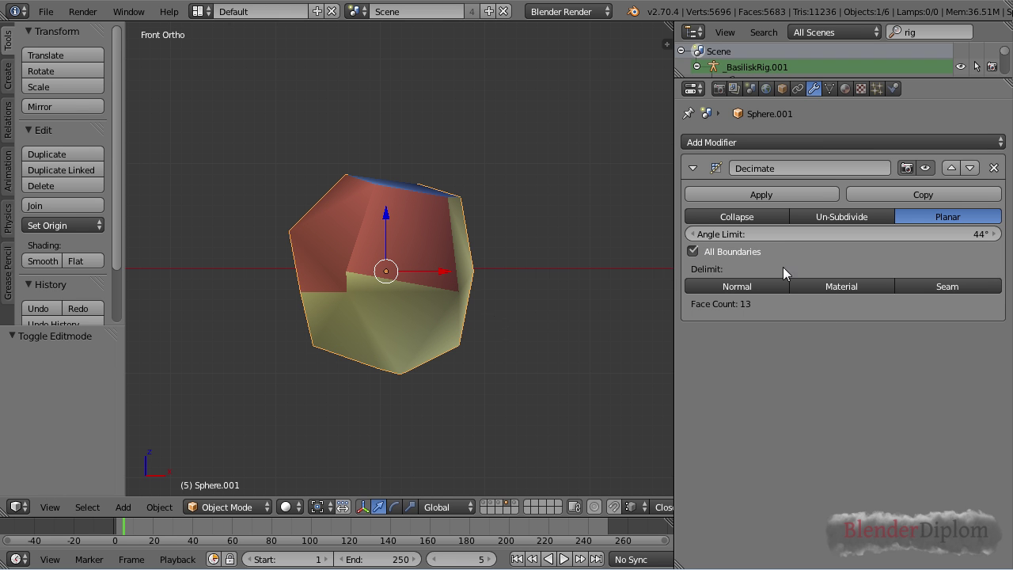
click(720, 247)
click(725, 251)
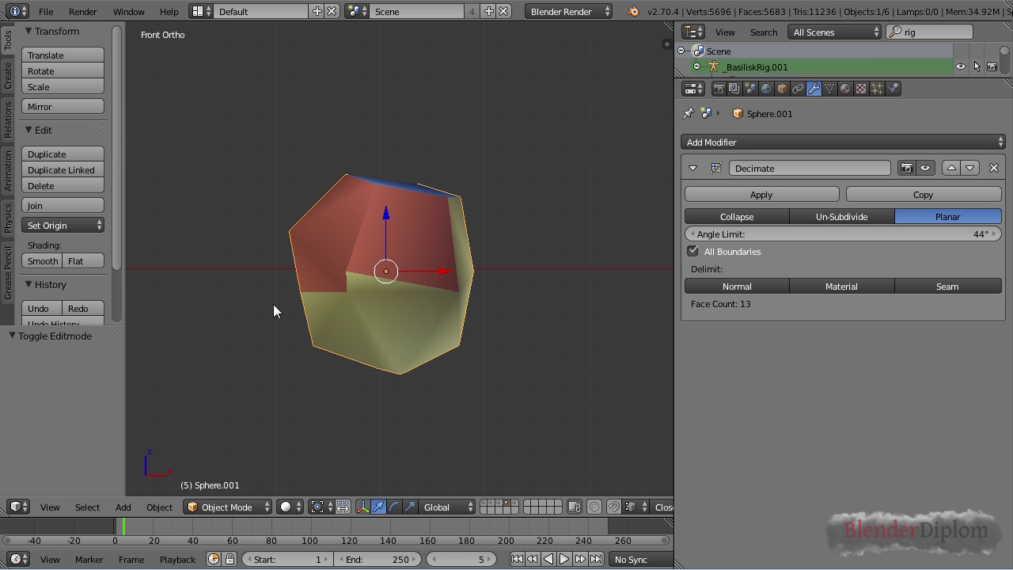
click(720, 250)
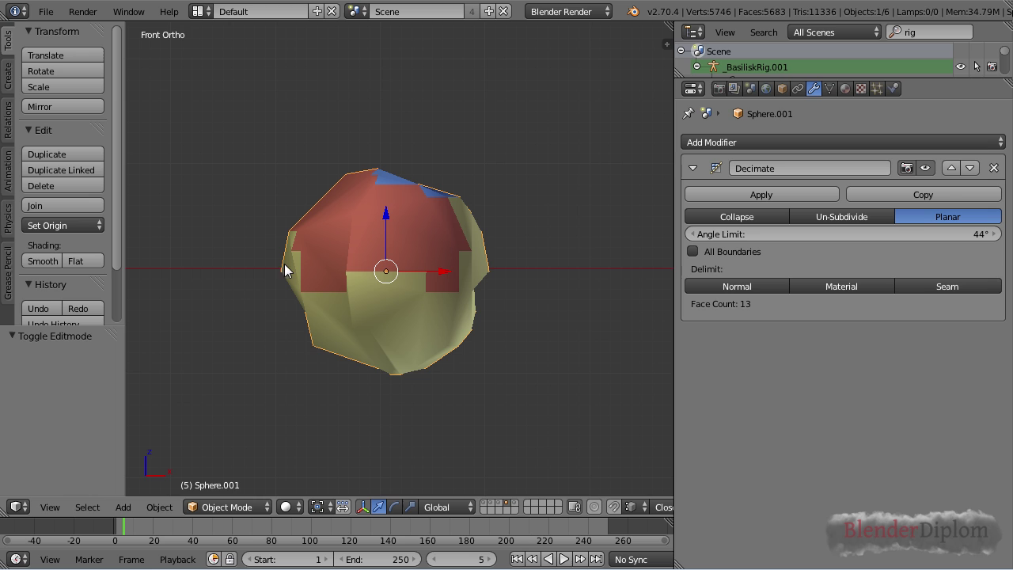
click(735, 253)
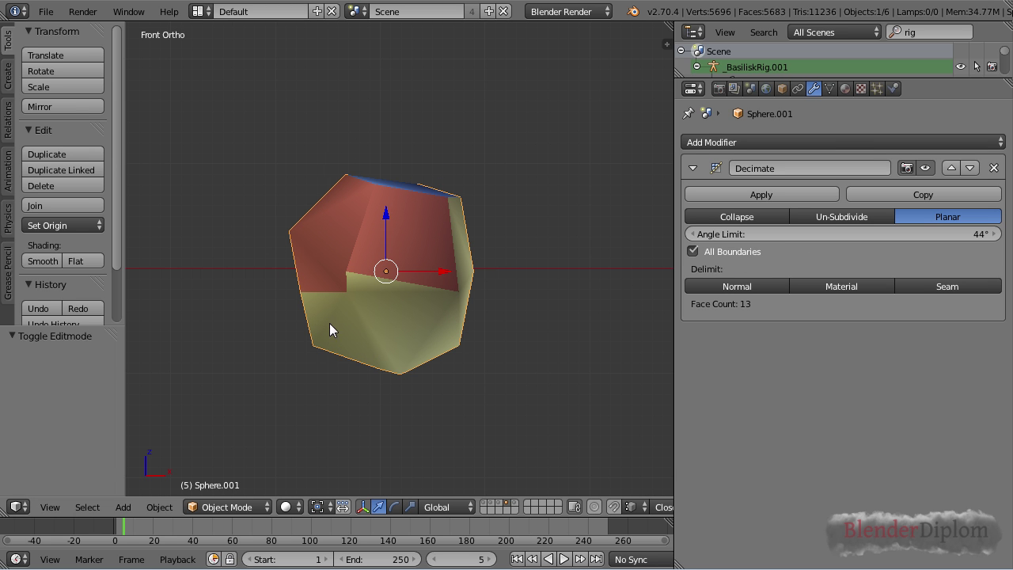
click(693, 252)
click(695, 253)
click(692, 250)
click(692, 250)
click(729, 255)
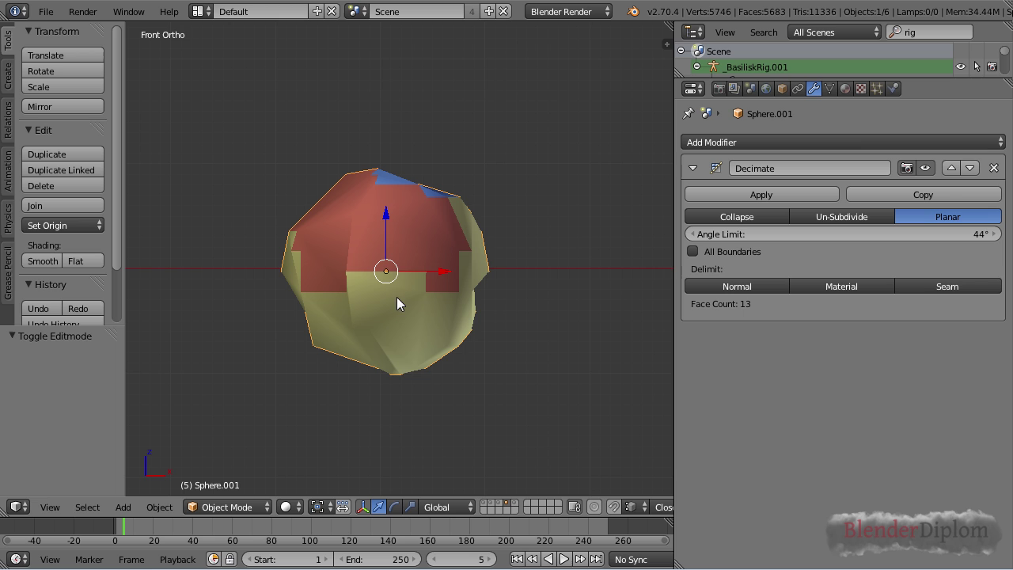
click(695, 251)
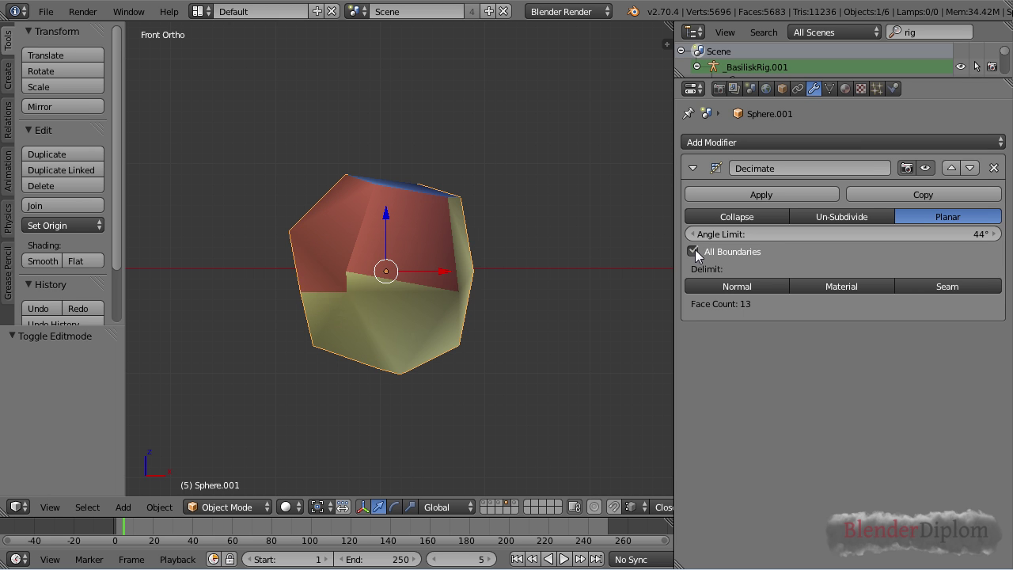
click(695, 251)
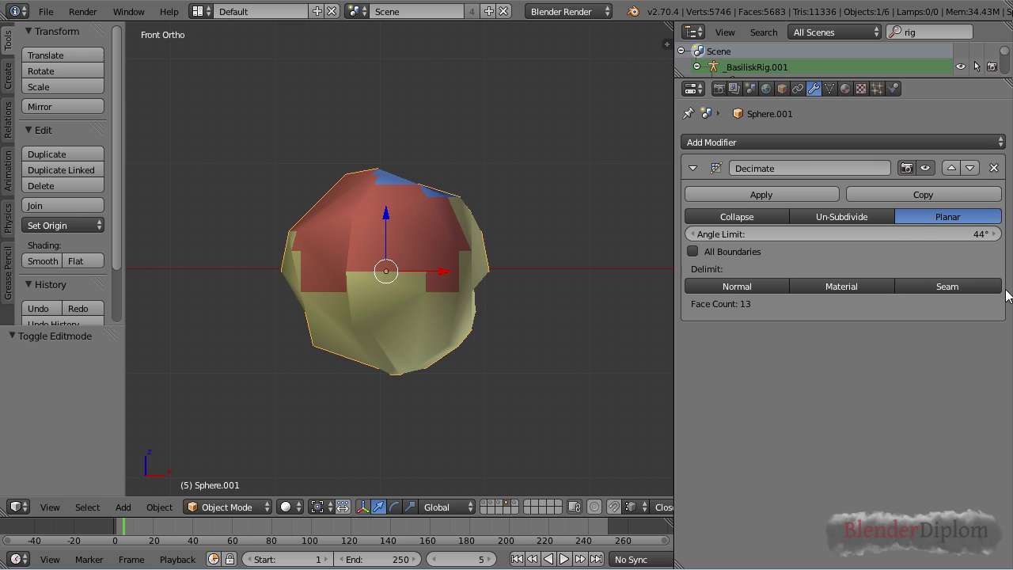
- Try the Material delimit on and off, then set the Planar decimation to delimit by Seam
click(851, 286)
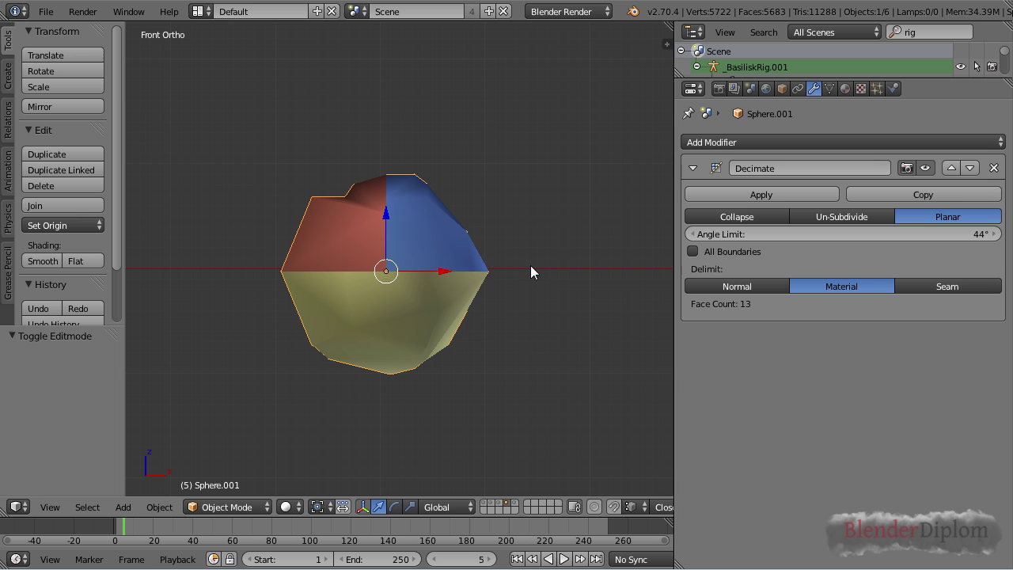
key(ctrl+space)
click(823, 288)
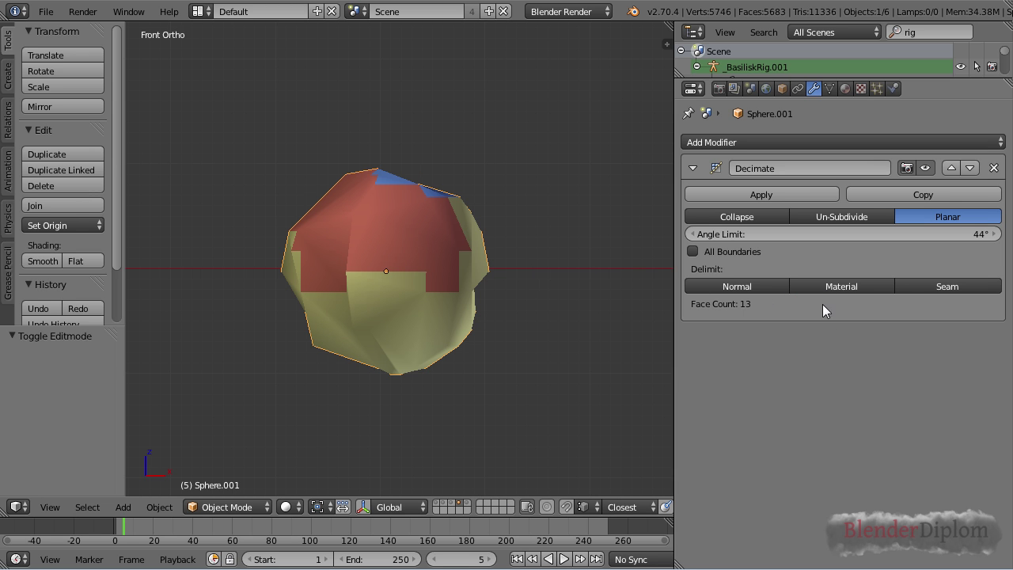
click(843, 287)
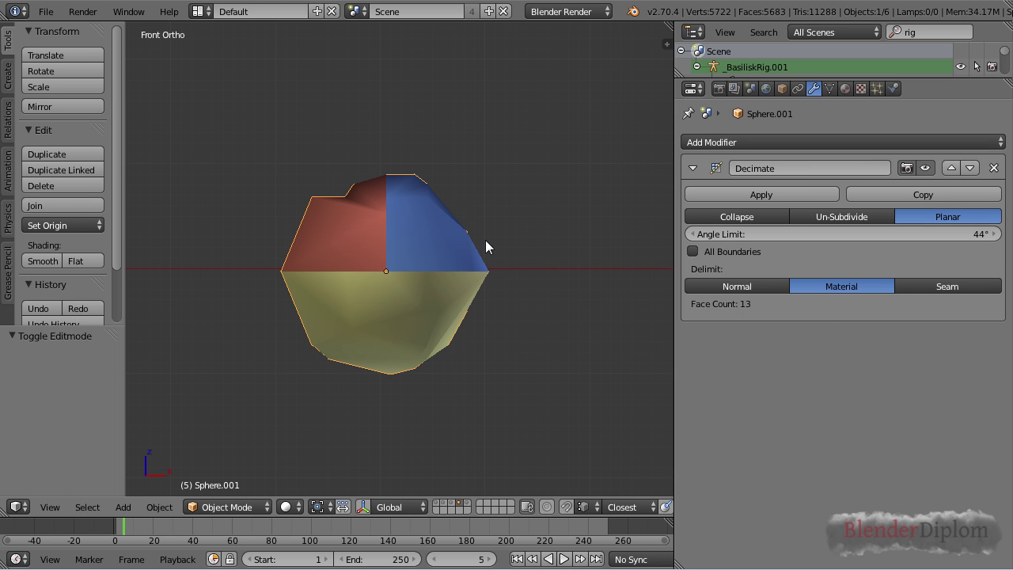
click(829, 287)
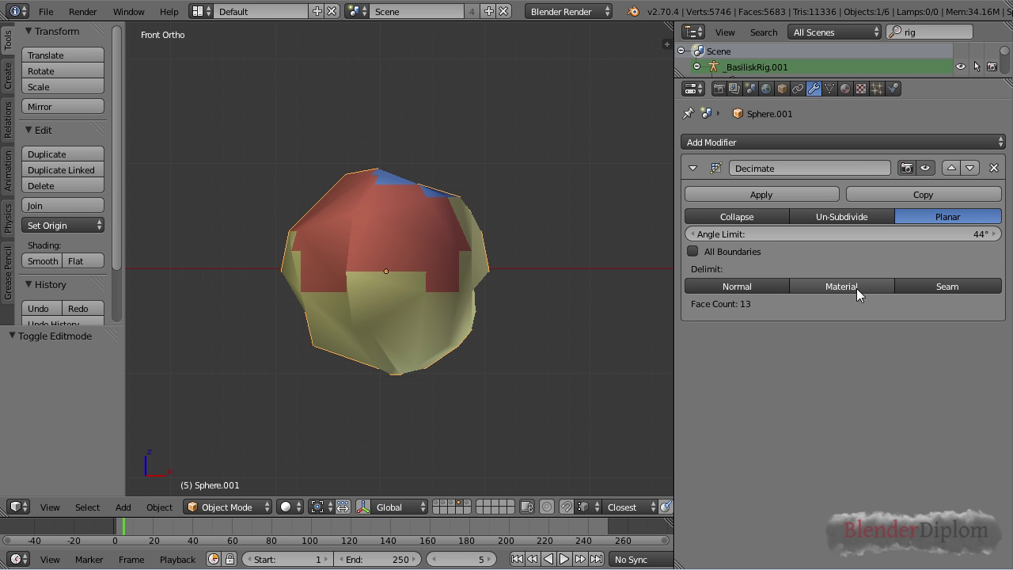
click(980, 288)
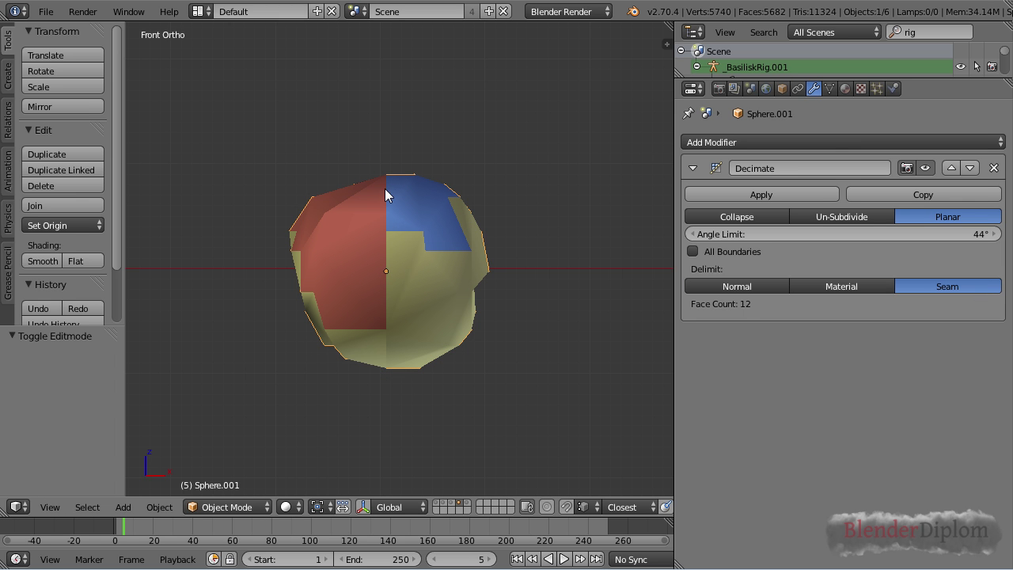
- Toggle Edit Mode to compare the full mesh with the 12-face seam-limited result
key(Tab)
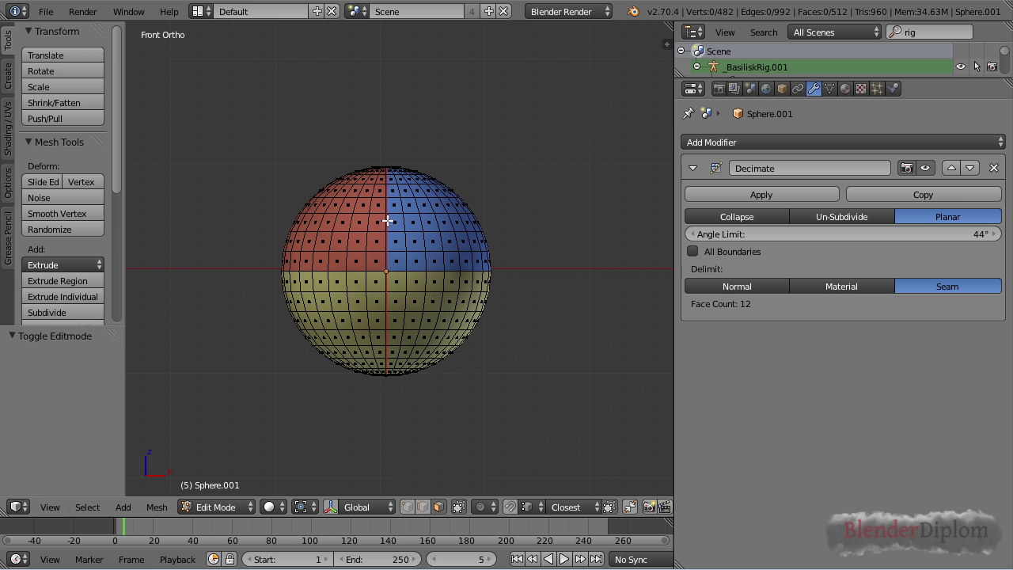
key(Tab)
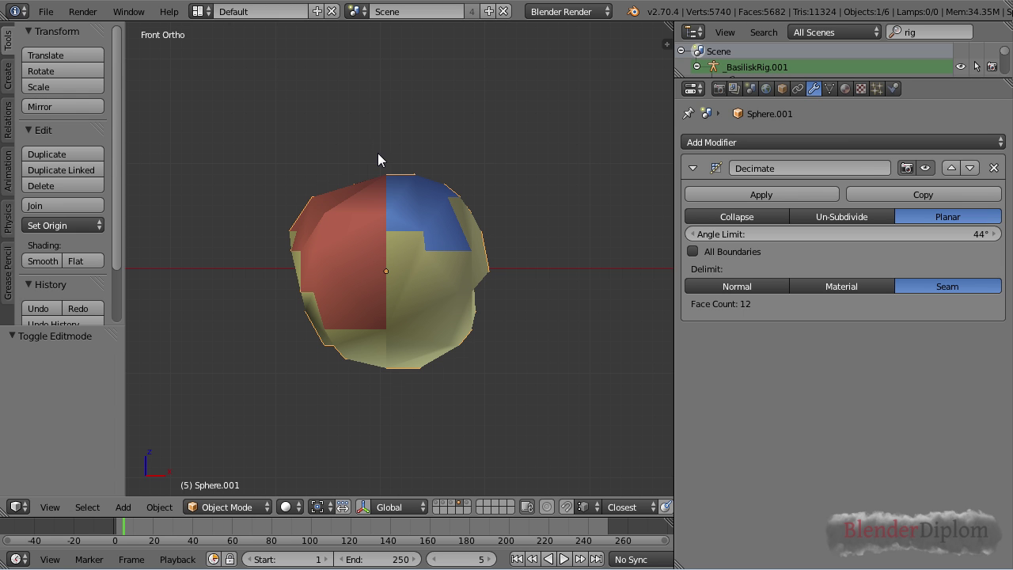
key(Tab)
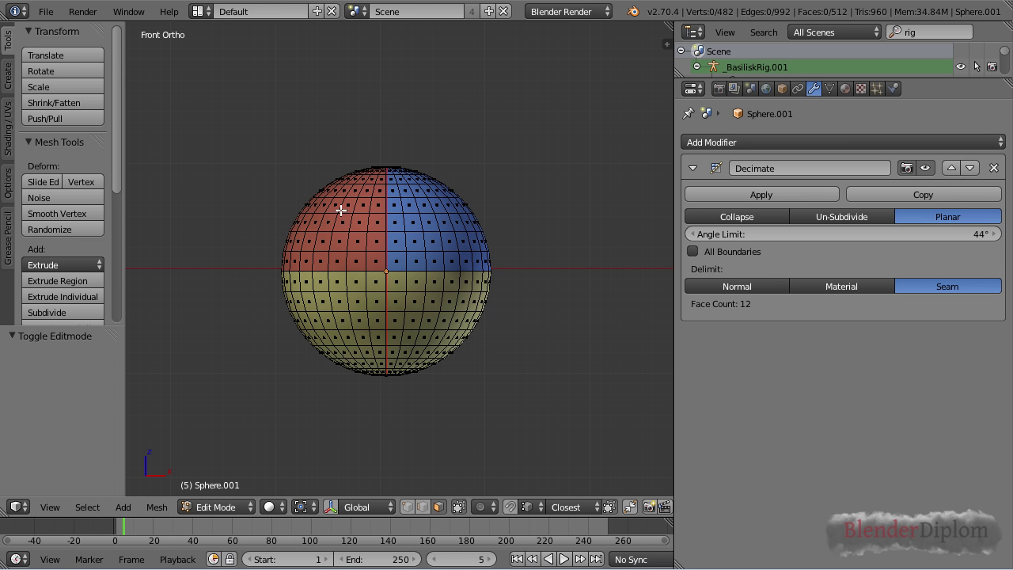
key(Tab)
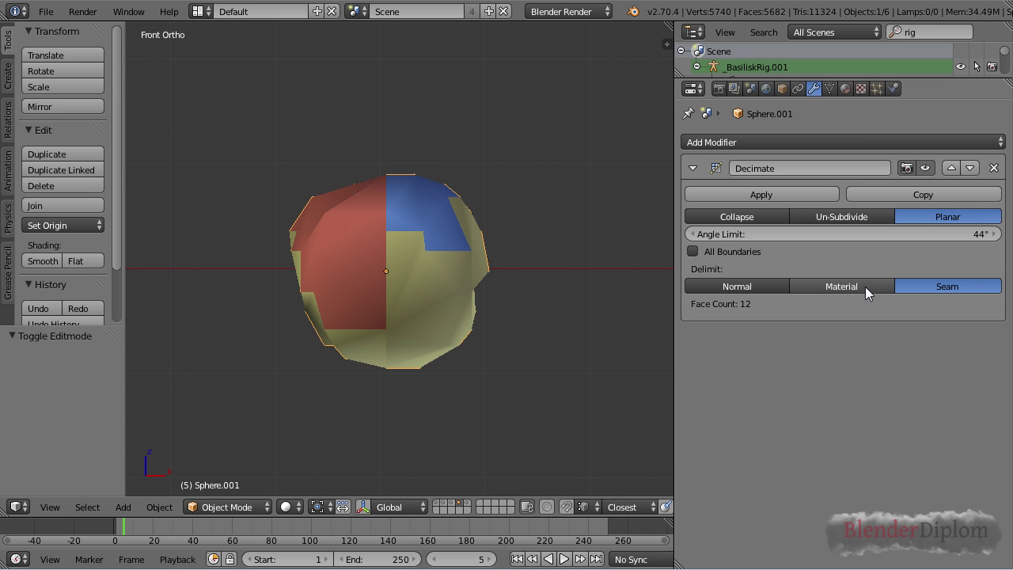
scroll(365, 318, down, 4)
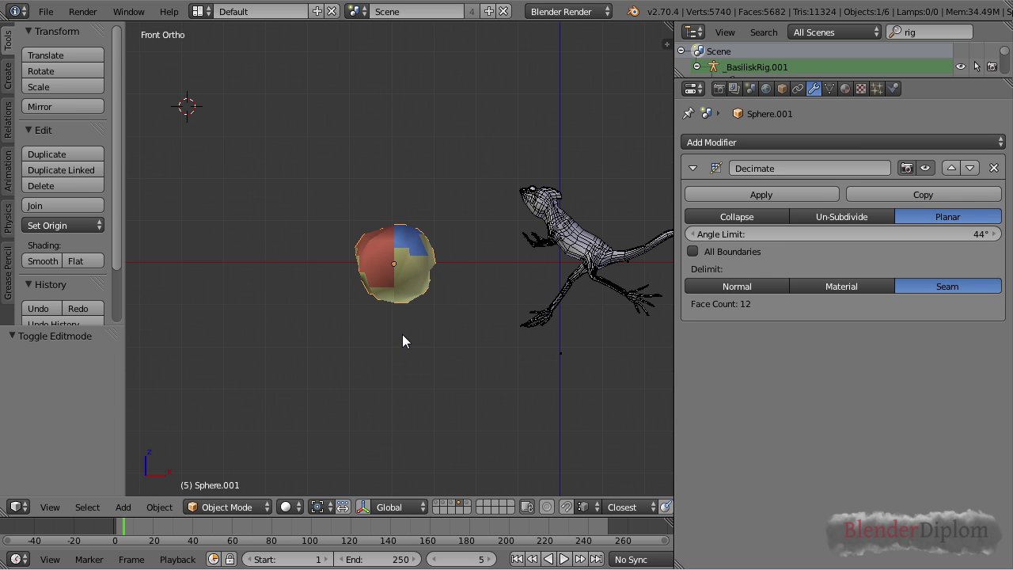
key(shift+d)
key(Escape)
key(g)
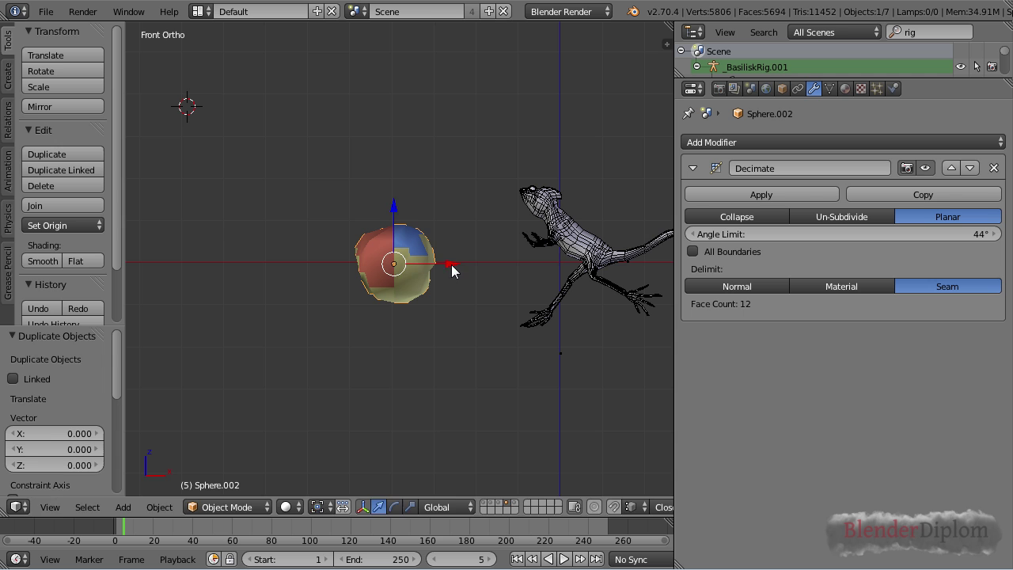
key(x)
click(314, 288)
shift+middle_drag(281, 273, 327, 276)
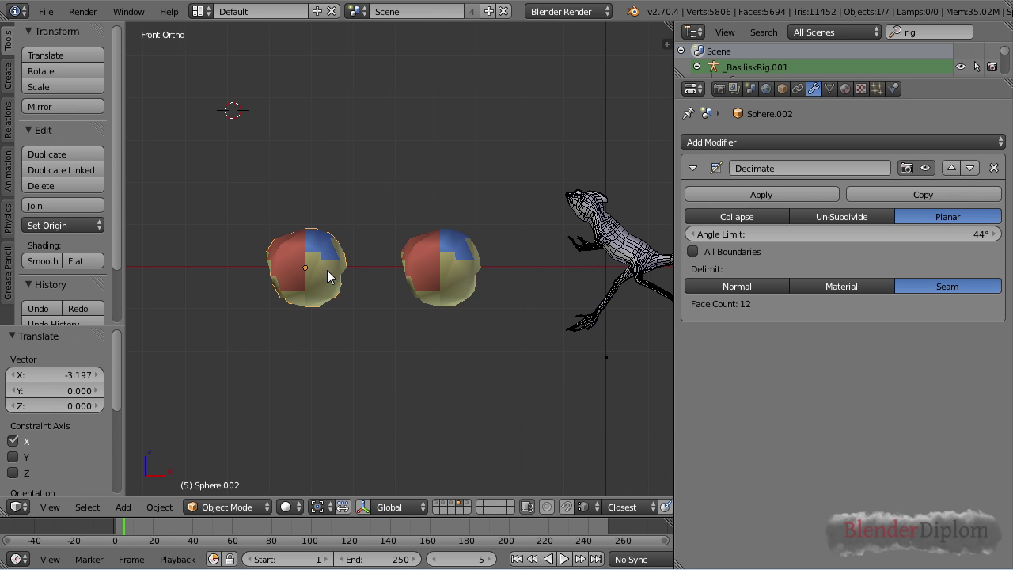
click(760, 194)
key(Tab)
key(KP_Decimal)
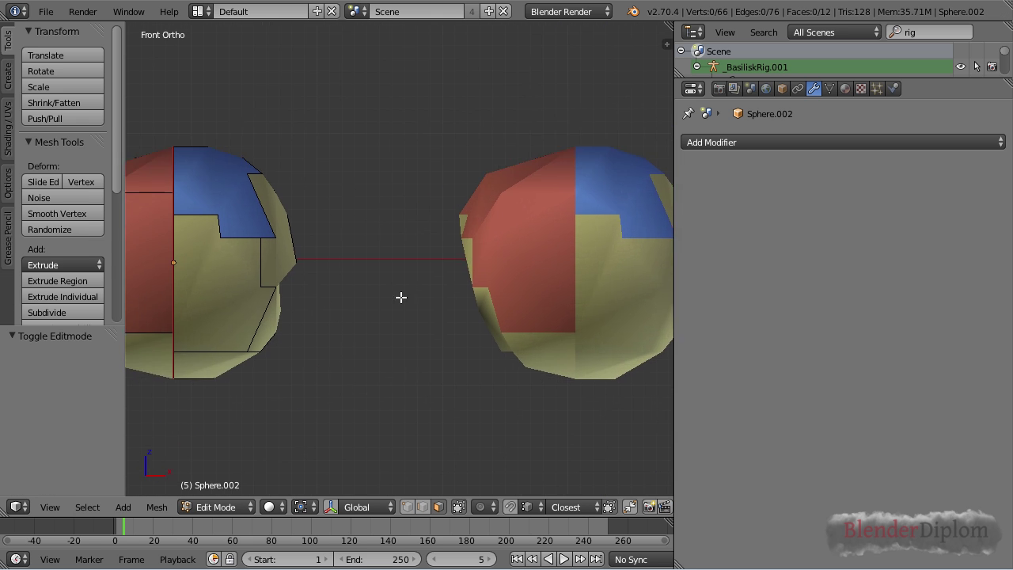
key(z)
mouse_move(492, 244)
middle_down()
mouse_move(548, 289)
mouse_move(435, 285)
mouse_move(408, 273)
mouse_move(424, 274)
middle_up()
key(z)
key(z)
key(KP_1)
key(Tab)
scroll(425, 280, down, 7)
key(x)
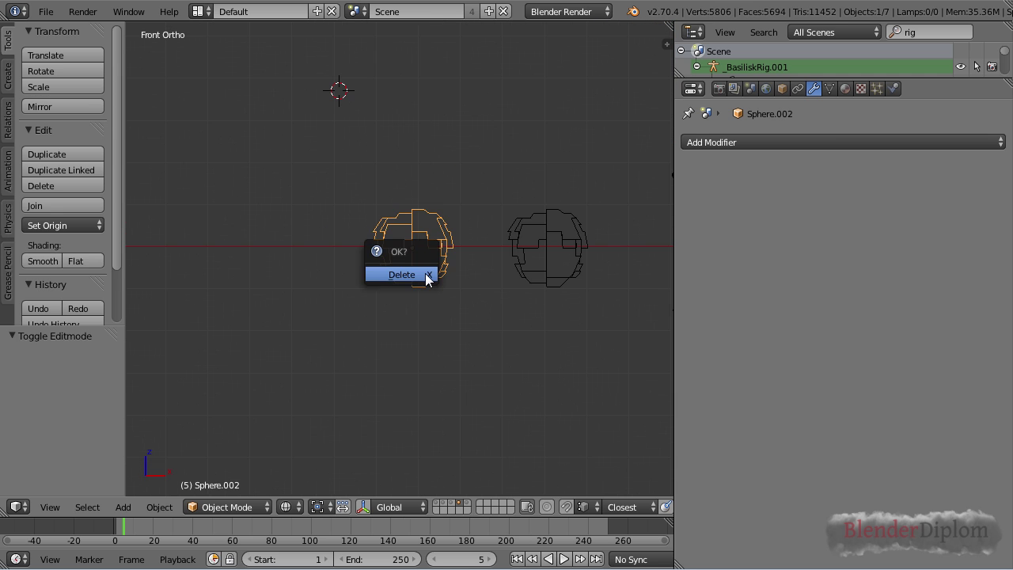
click(425, 279)
ctrl+scroll(439, 285, down, 4)
right_click(433, 251)
key(z)
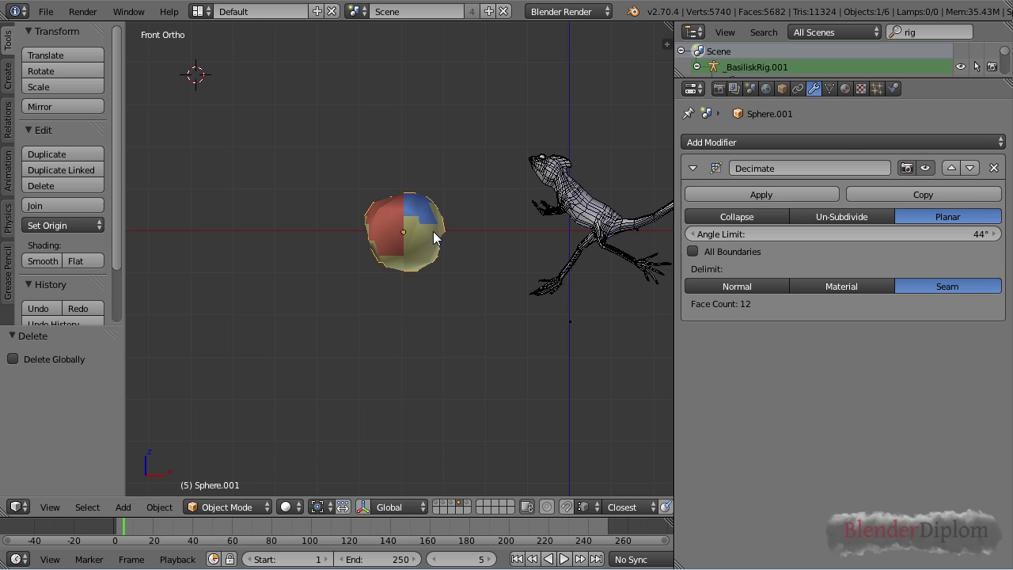
scroll(446, 287, up, 4)
scroll(447, 287, down, 4)
shift+middle_drag(446, 287, 277, 303)
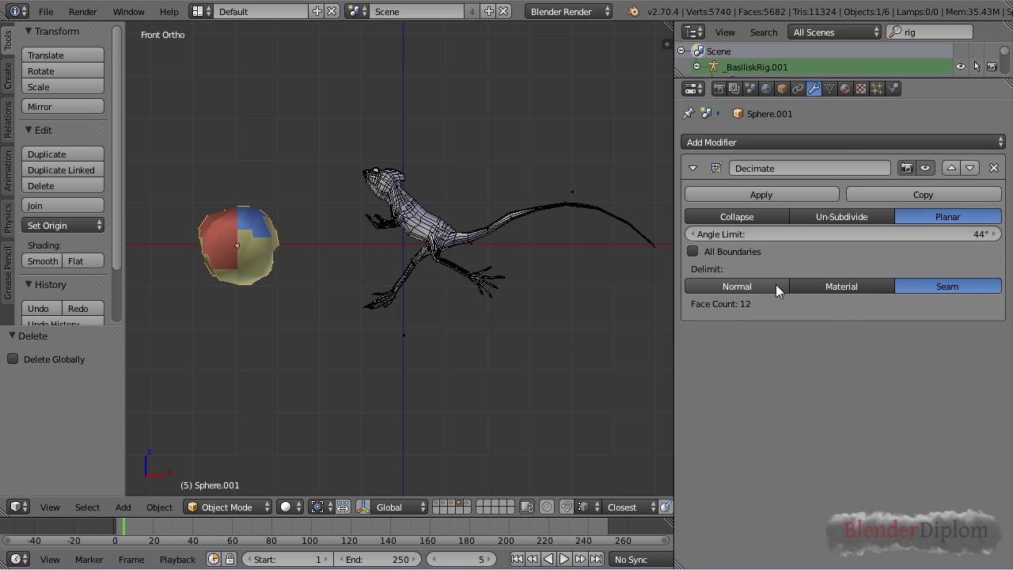
- Switch the Planar decimation's delimit from Seam to Normal
click(945, 286)
click(756, 286)
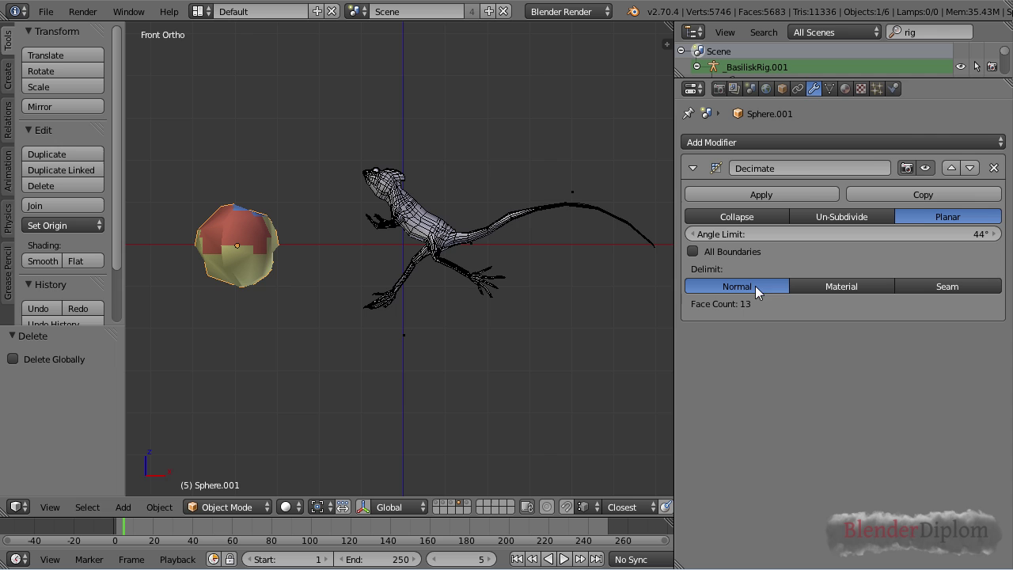
shift+middle_drag(227, 288, 347, 315)
scroll(271, 299, up, 4)
scroll(273, 301, down, 3)
scroll(277, 302, up, 1)
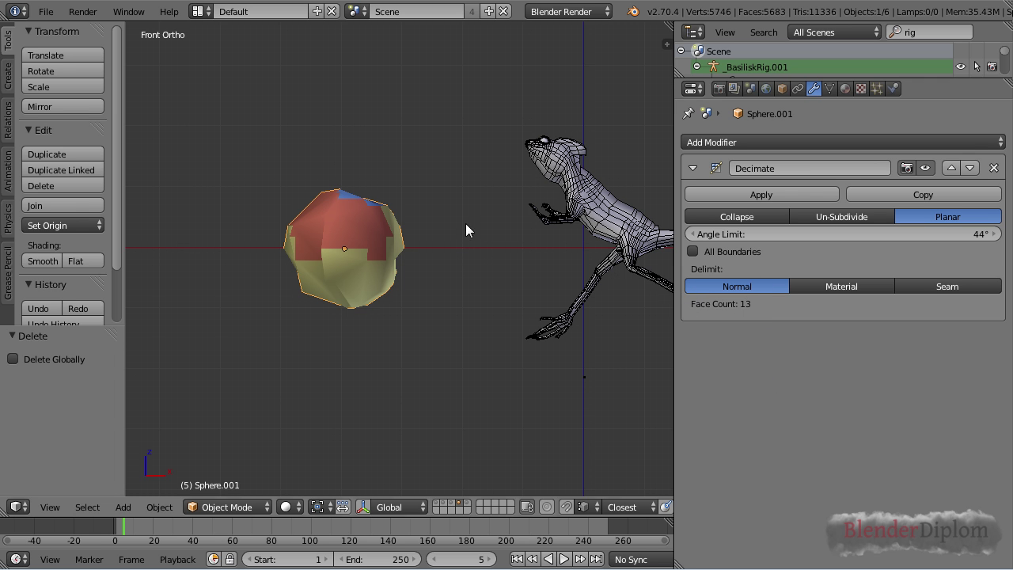
- Box-select the central block of the sphere's faces and flip their normals
key(Tab)
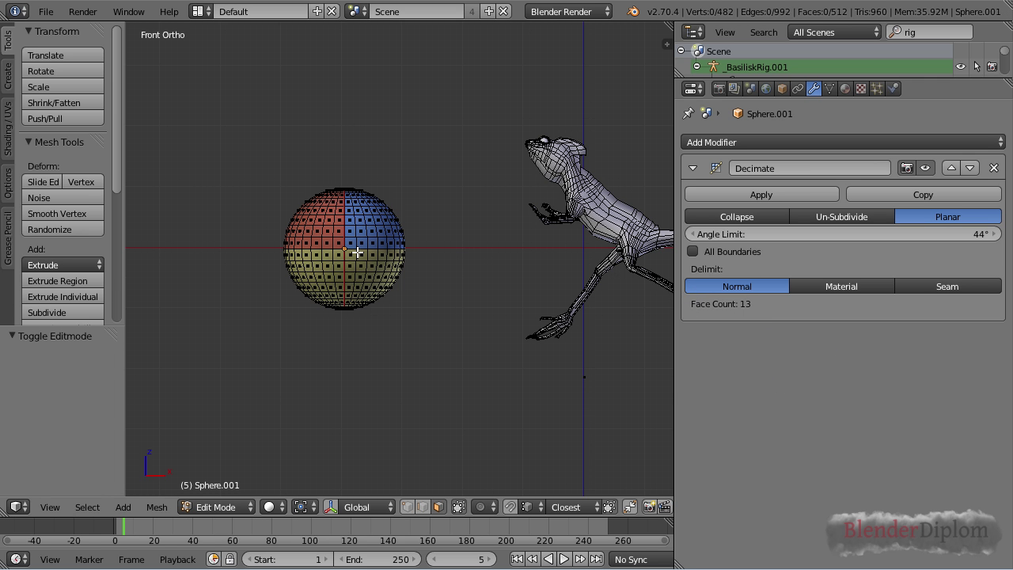
scroll(357, 279, up, 3)
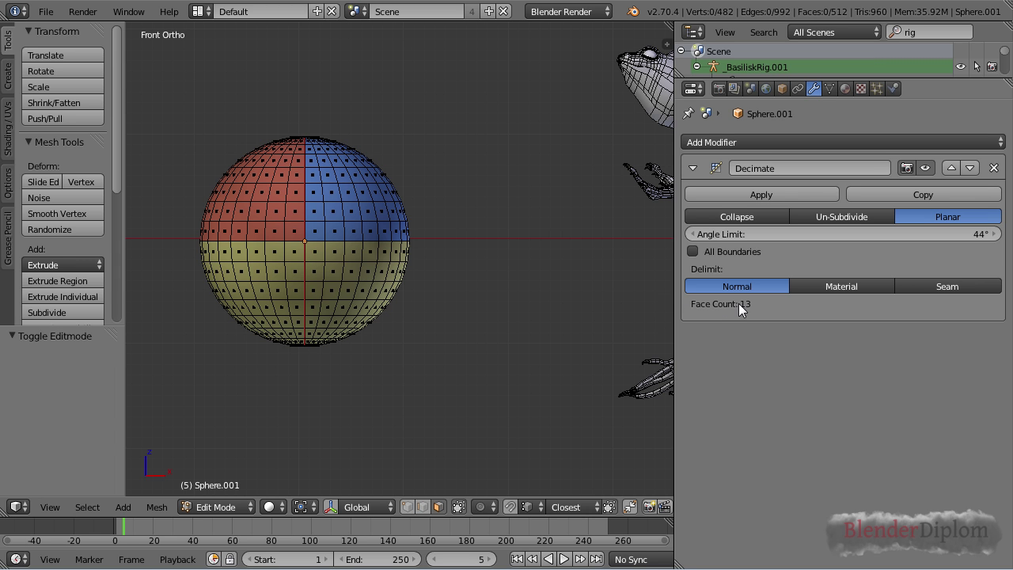
key(b)
drag(256, 198, 368, 280)
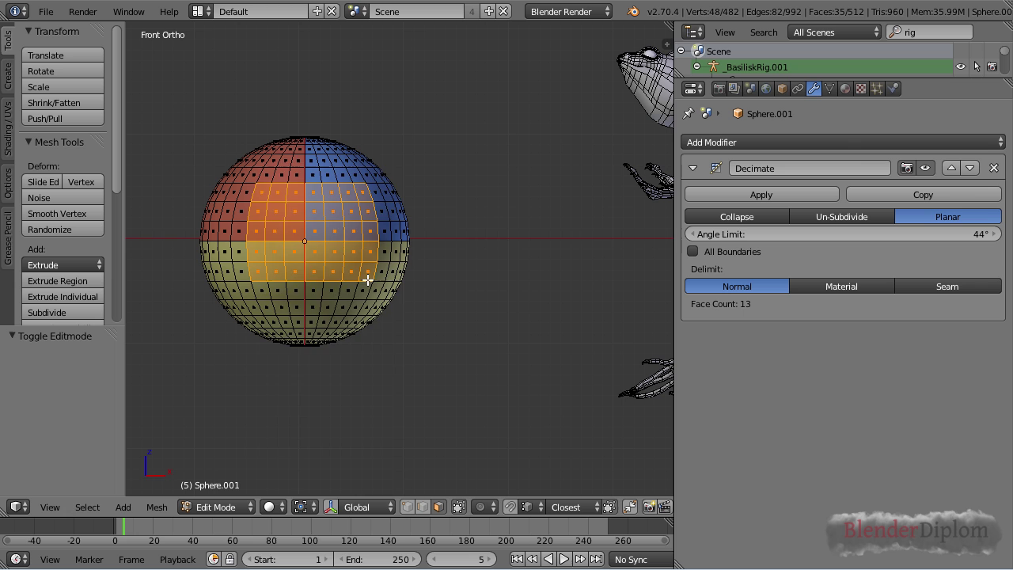
key(ctrl+f)
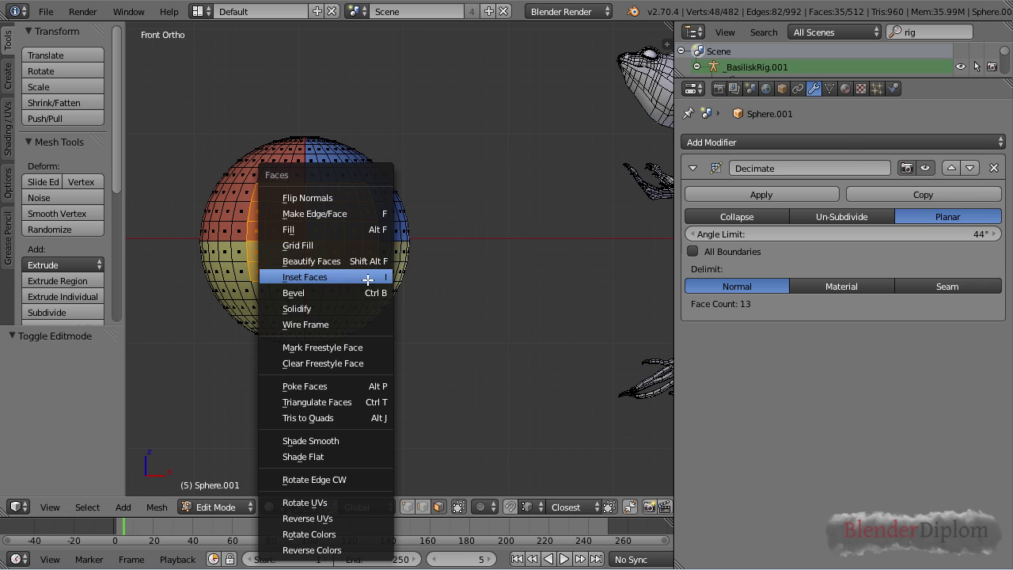
click(365, 198)
key(Tab)
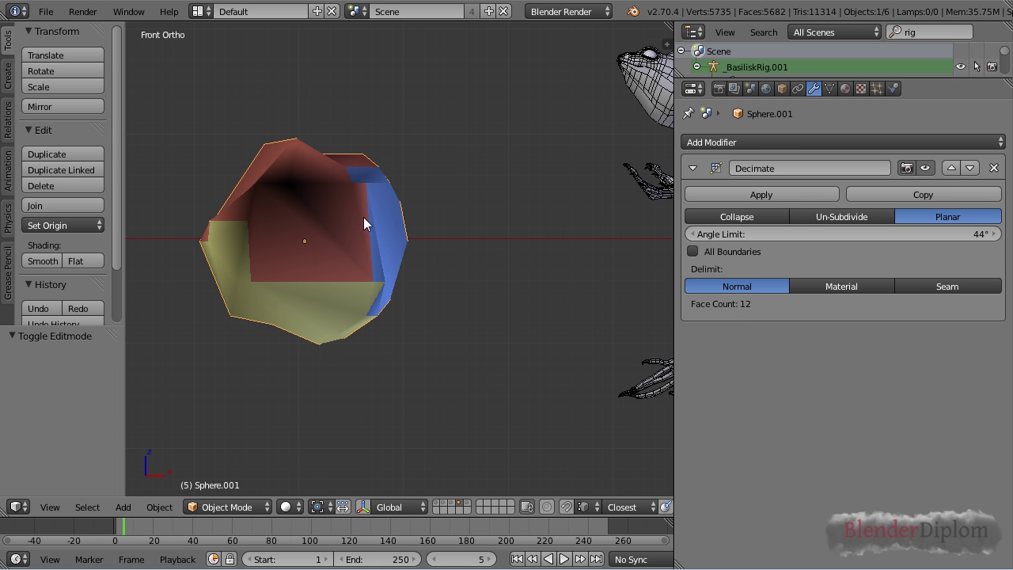
key(z)
key(z)
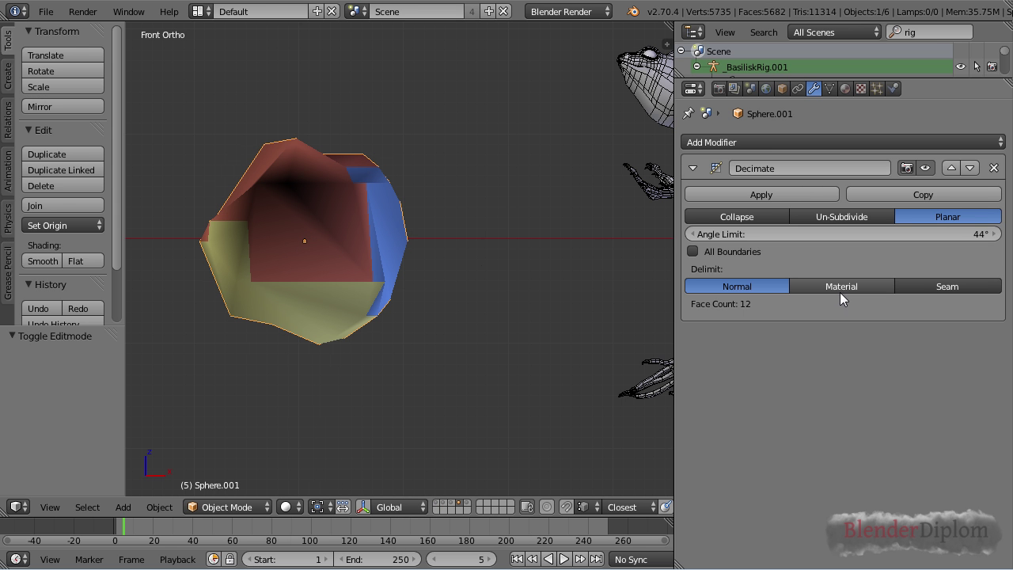
- Toggle the Normal delimit on and off to compare how flipped normals affect decimation
click(766, 286)
click(767, 285)
click(767, 286)
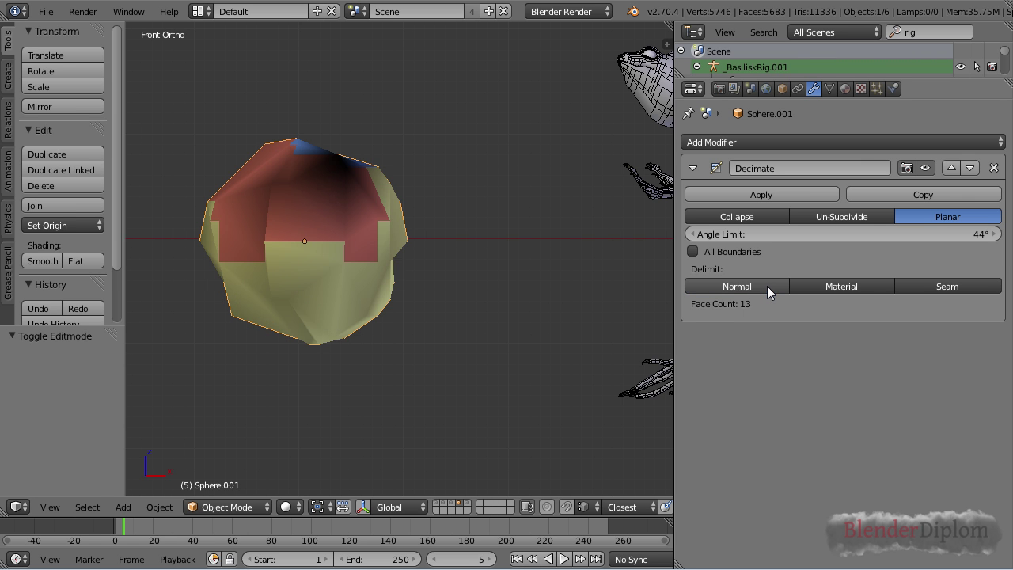
click(767, 286)
click(767, 286)
click(767, 285)
click(767, 286)
- Recheck the flipped faces, then leave Normal delimit off so the sphere returns to 13 faces
key(Tab)
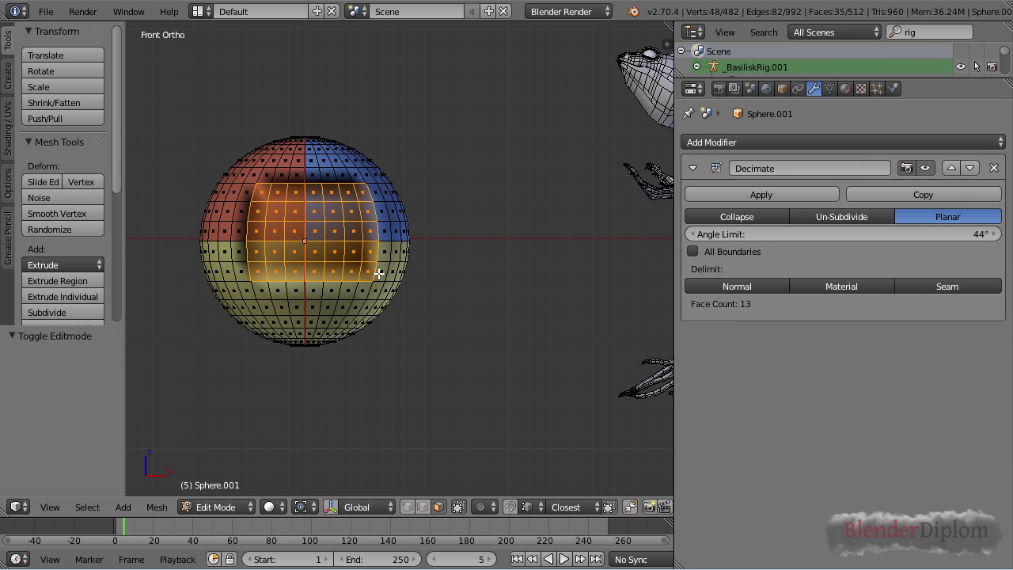
key(ctrl+f)
key(Tab)
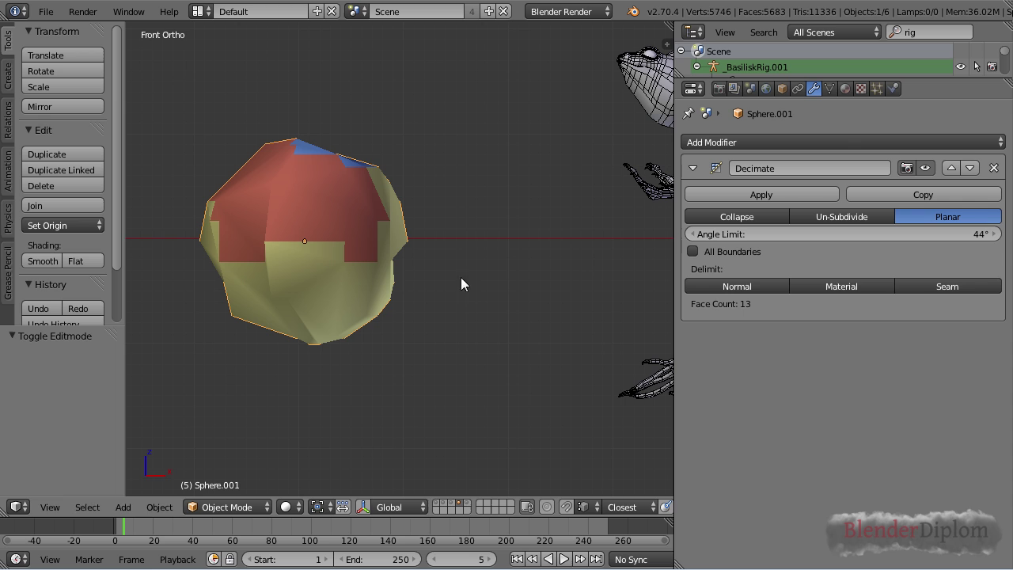
click(748, 286)
click(748, 285)
key(Tab)
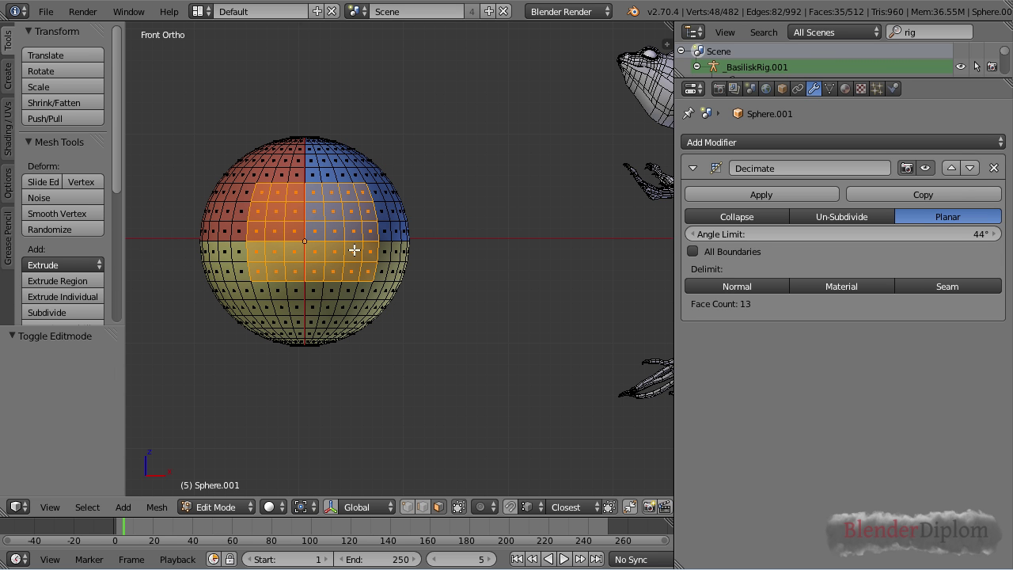
key(Tab)
scroll(354, 249, down, 3)
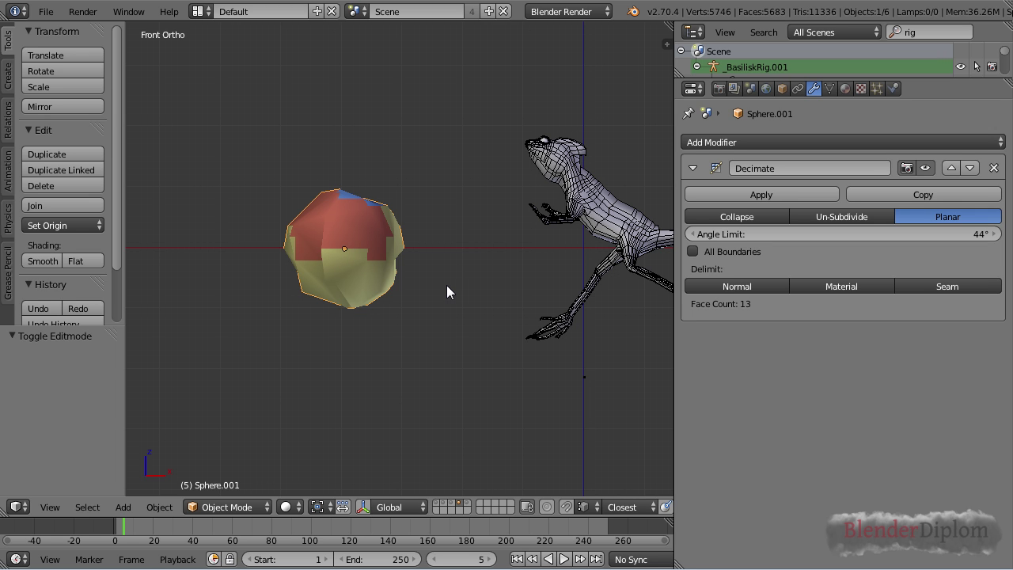
- Duplicate the decimated sphere and move the copy left along X
shift+middle_drag(329, 296, 423, 314)
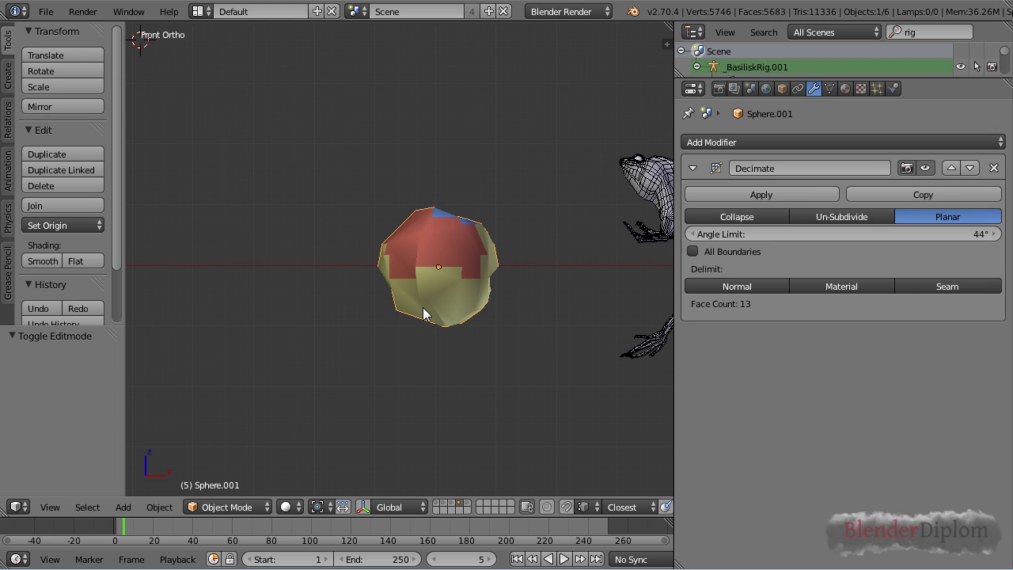
key(shift+d)
right_click(422, 309)
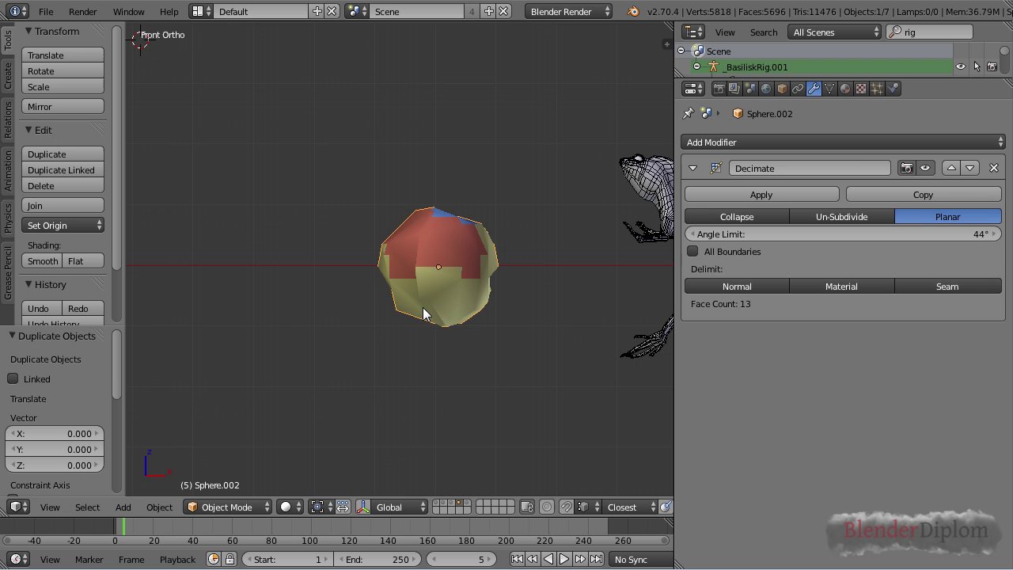
key(g)
key(x)
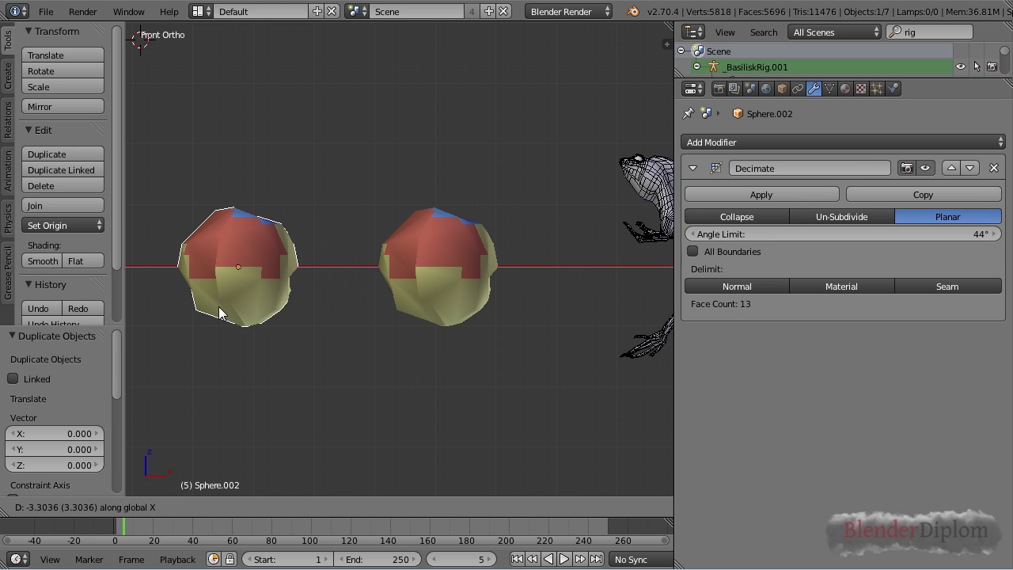
click(223, 311)
shift+middle_drag(401, 331, 535, 350)
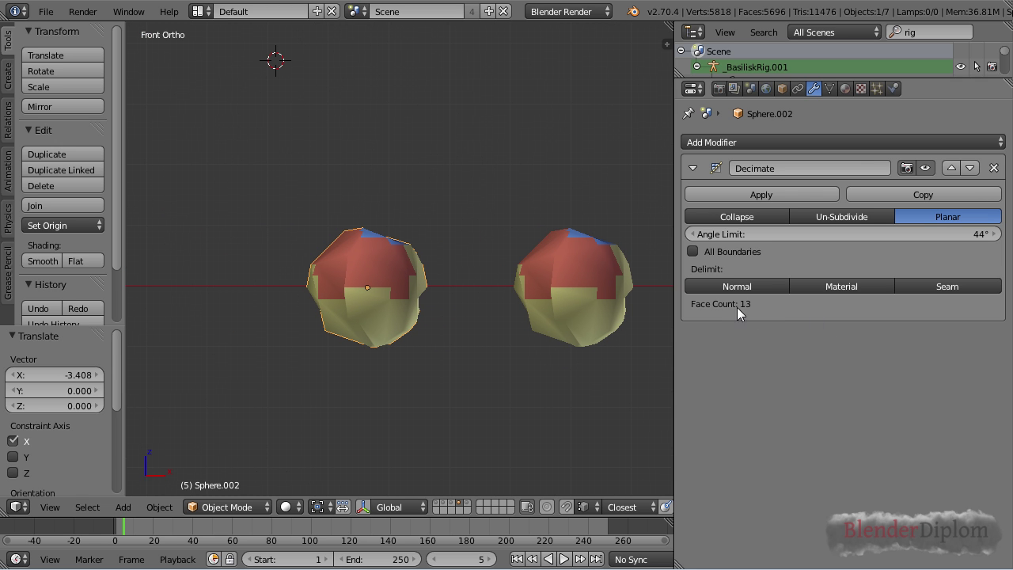
- Deselect the original sphere's faces, then apply the Planar Decimate on the left copy
right_click(546, 273)
key(Tab)
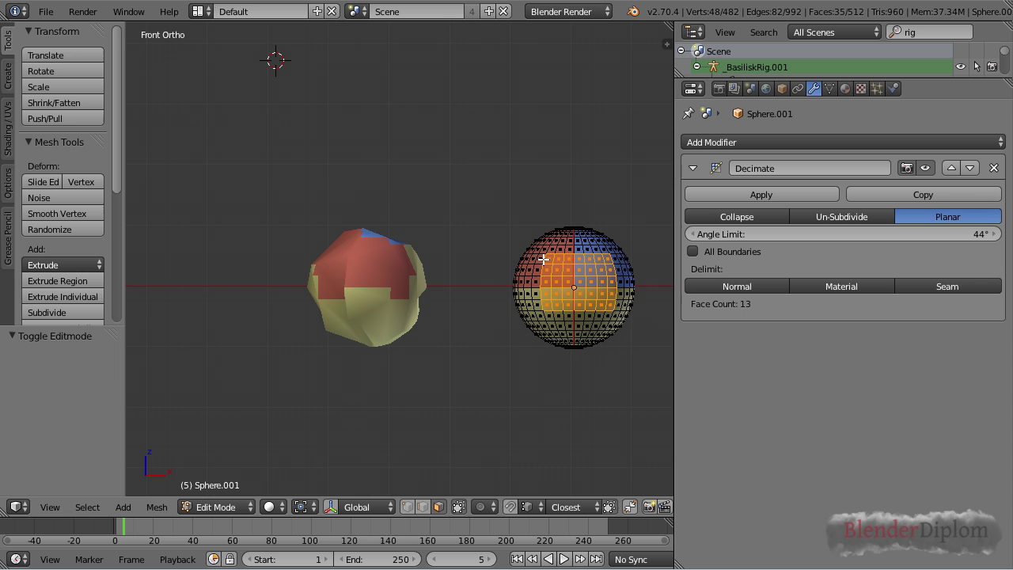
key(a)
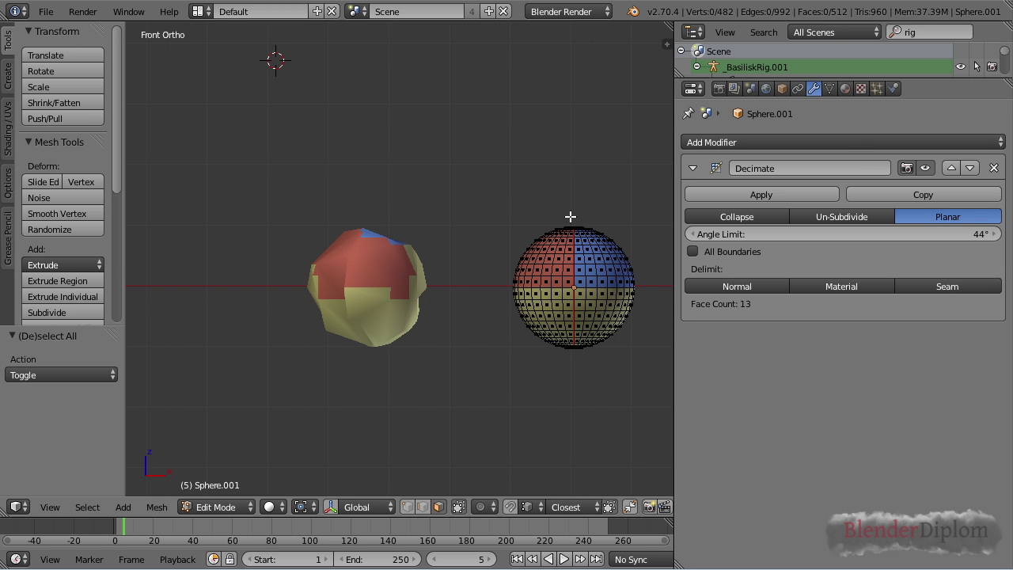
key(Tab)
right_click(413, 265)
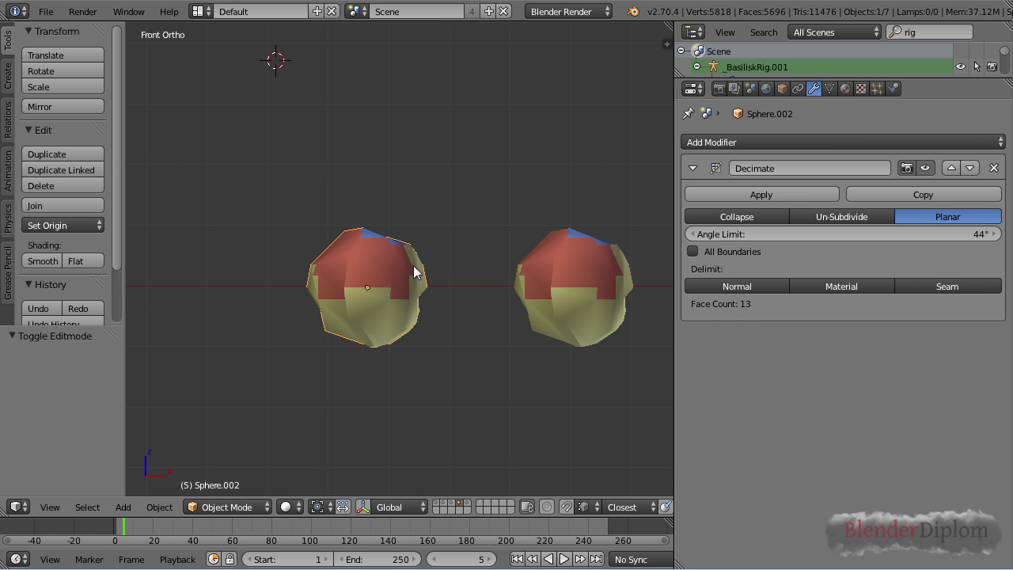
click(748, 196)
- Select all of Sphere.002's faces and triangulate them into 140 triangles
key(Tab)
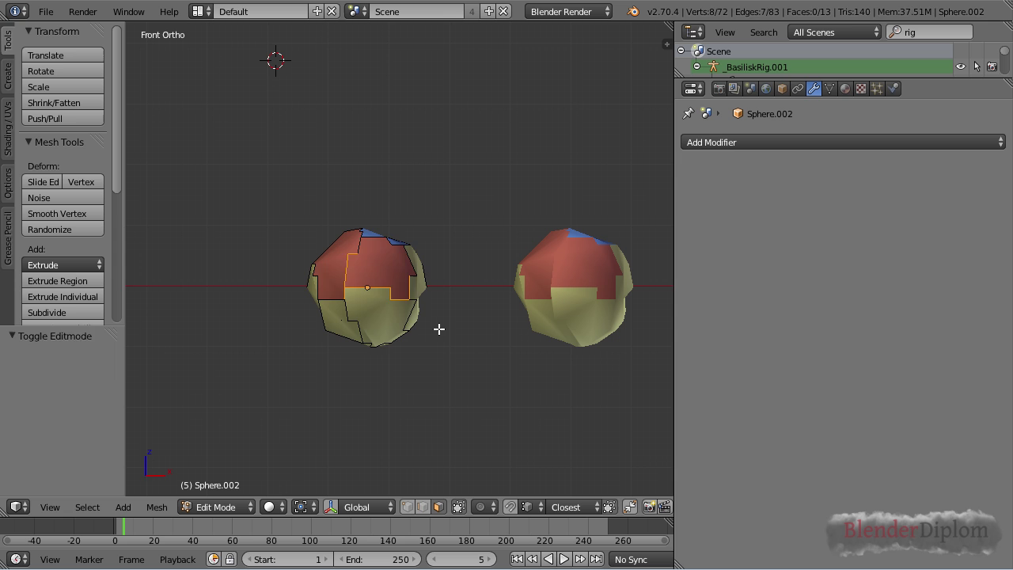
key(a)
key(a)
key(a)
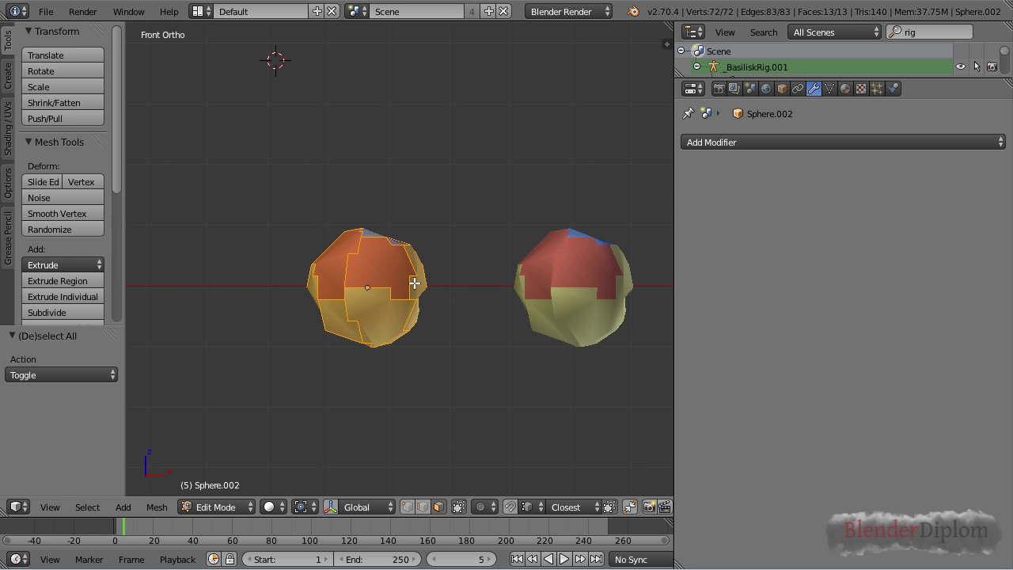
key(ctrl+t)
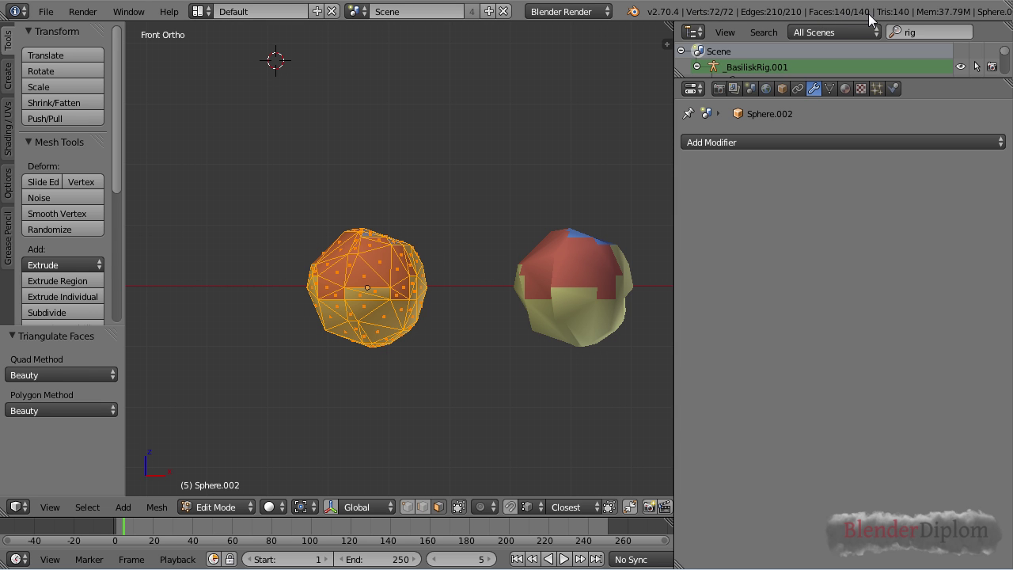
key(Tab)
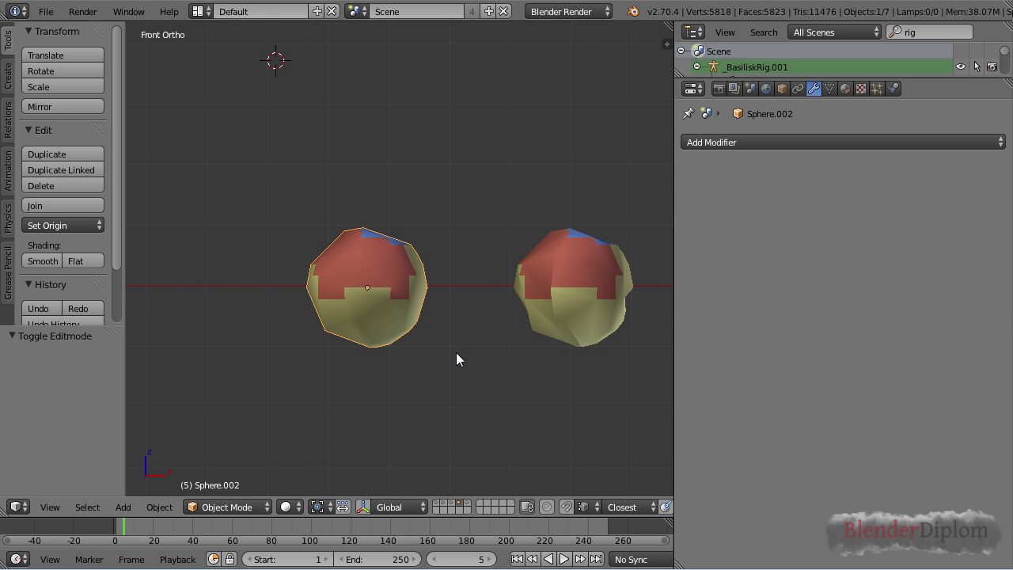
- Delete the left triangulated sphere copy
right_click(553, 352)
ctrl+scroll(348, 358, down, 6)
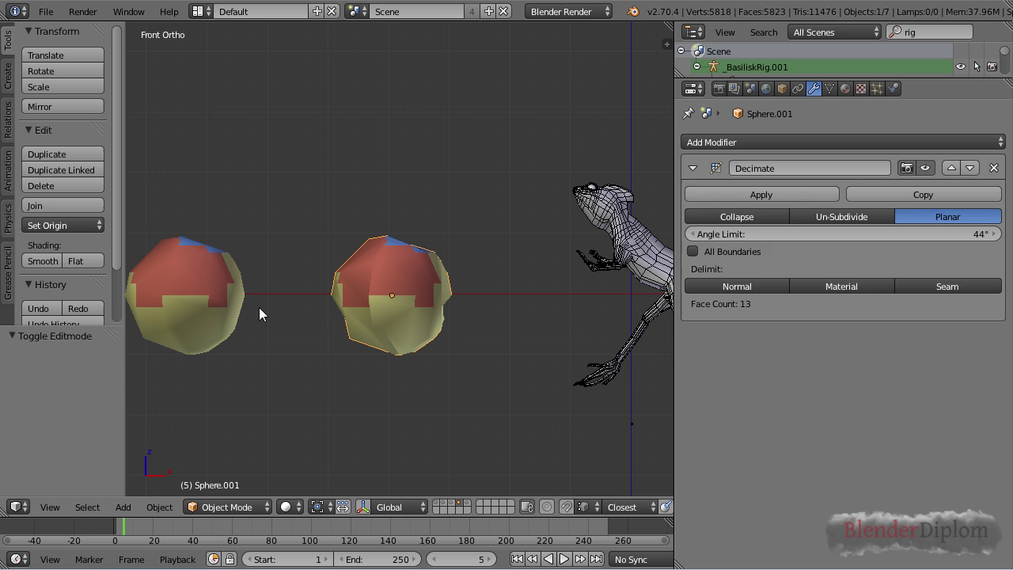
right_click(239, 295)
key(x)
click(244, 291)
- Select the remaining decimated sphere, framing it alongside the lizard rig
right_click(380, 295)
shift+middle_drag(446, 341, 302, 356)
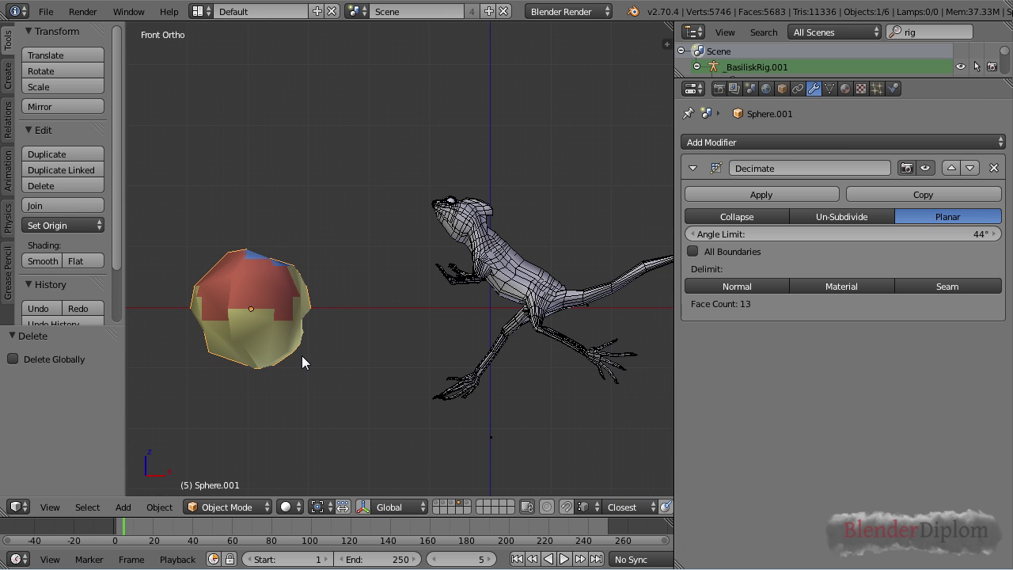
scroll(301, 355, down, 2)
scroll(430, 348, down, 1)
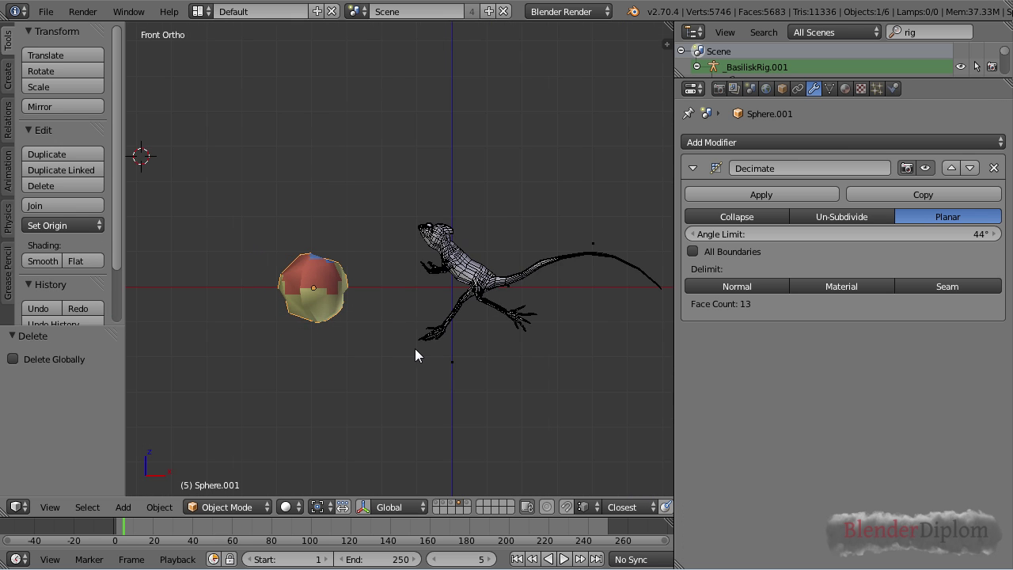
shift+middle_drag(415, 348, 363, 335)
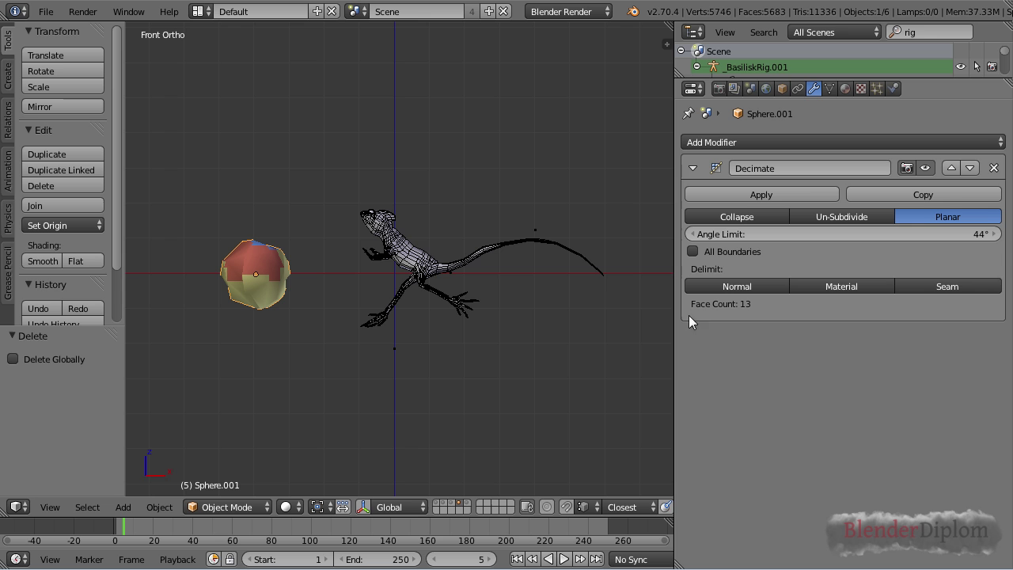
- Toggle Edit Mode on the decimated sphere to inspect its mesh
key(Tab)
key(Tab)
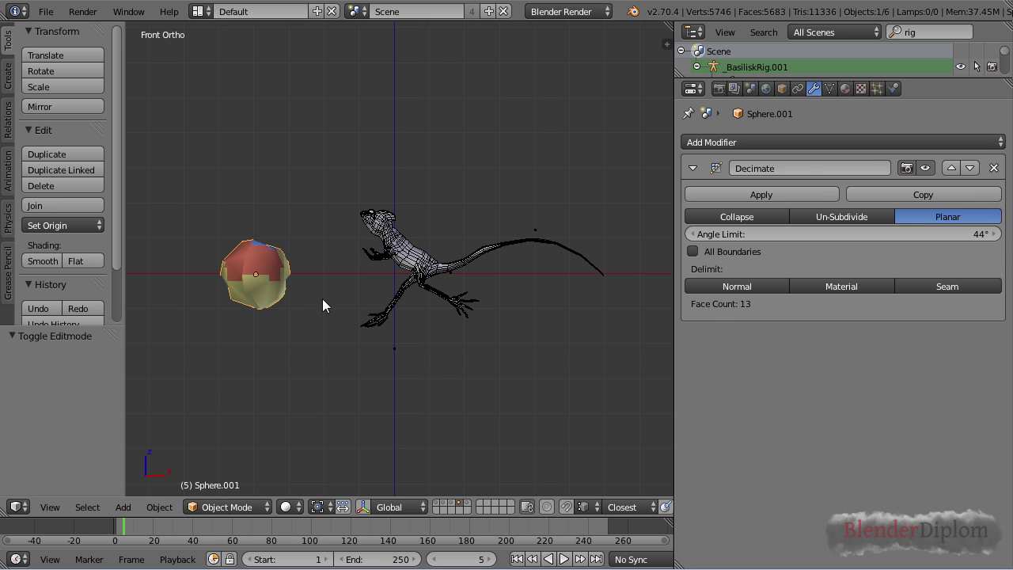
scroll(239, 308, up, 4)
key(Tab)
shift+middle_drag(260, 300, 490, 310)
key(Tab)
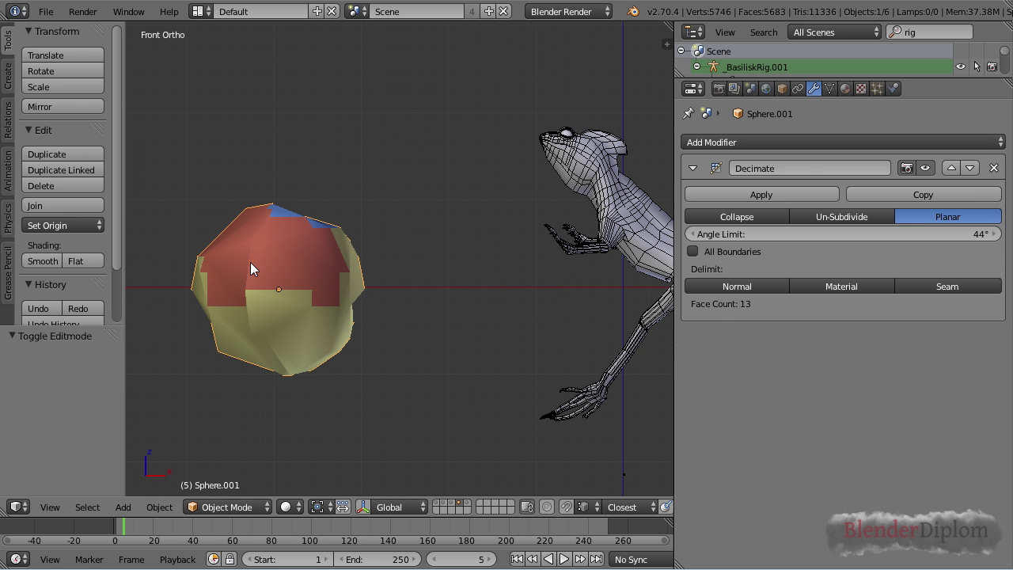
scroll(476, 354, down, 3)
shift+middle_drag(515, 355, 379, 360)
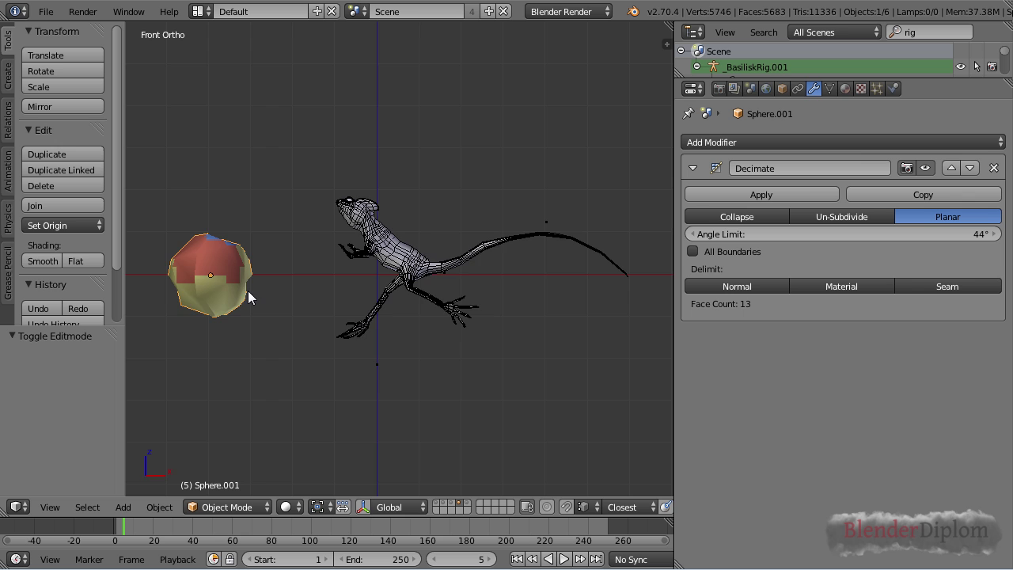
scroll(248, 290, down, 3)
- Move the decimated sphere -8.838 along X, clear of the lizard
key(g)
key(x)
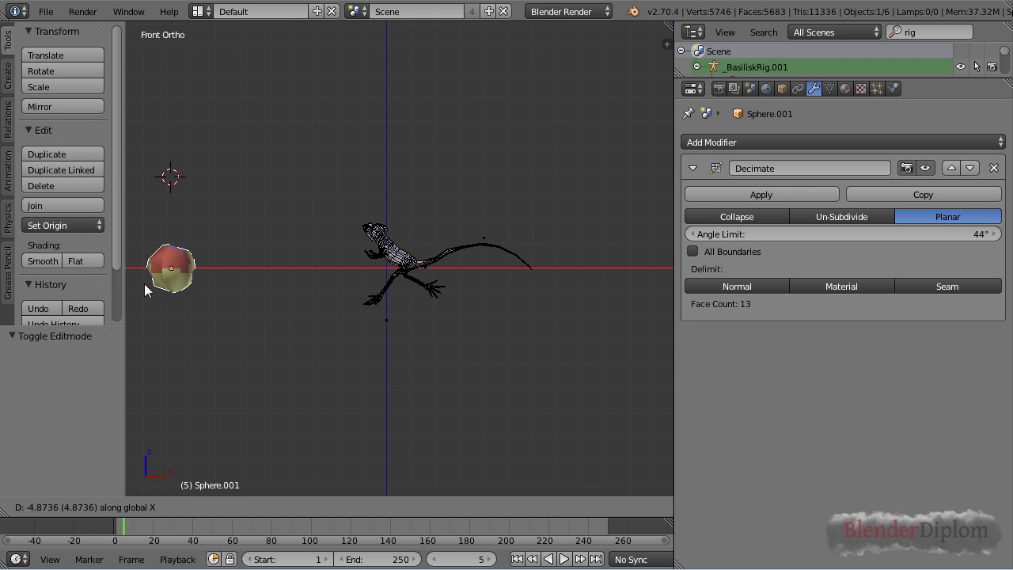
click(455, 304)
scroll(465, 326, up, 4)
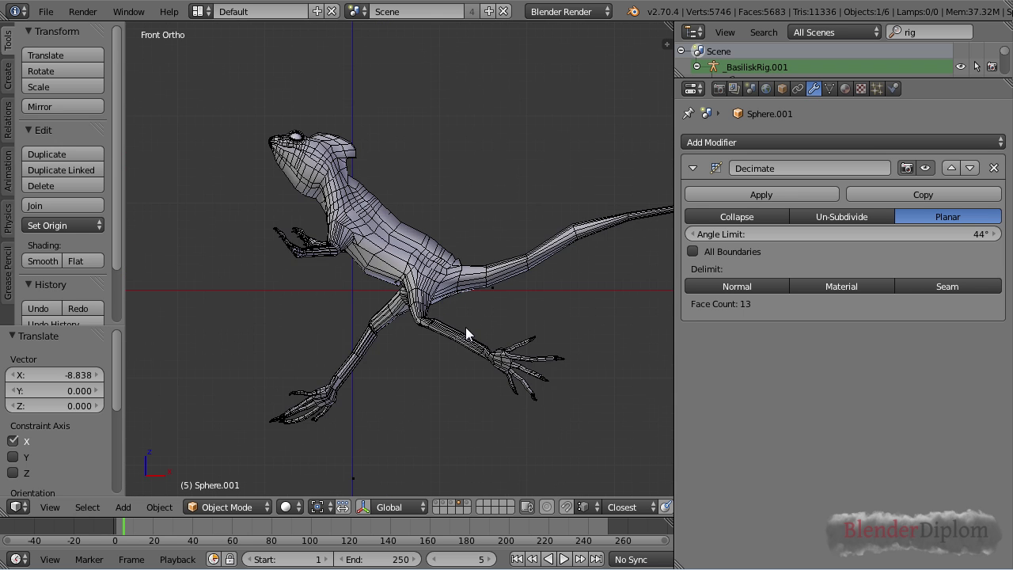
scroll(452, 327, down, 1)
shift+middle_drag(452, 327, 395, 327)
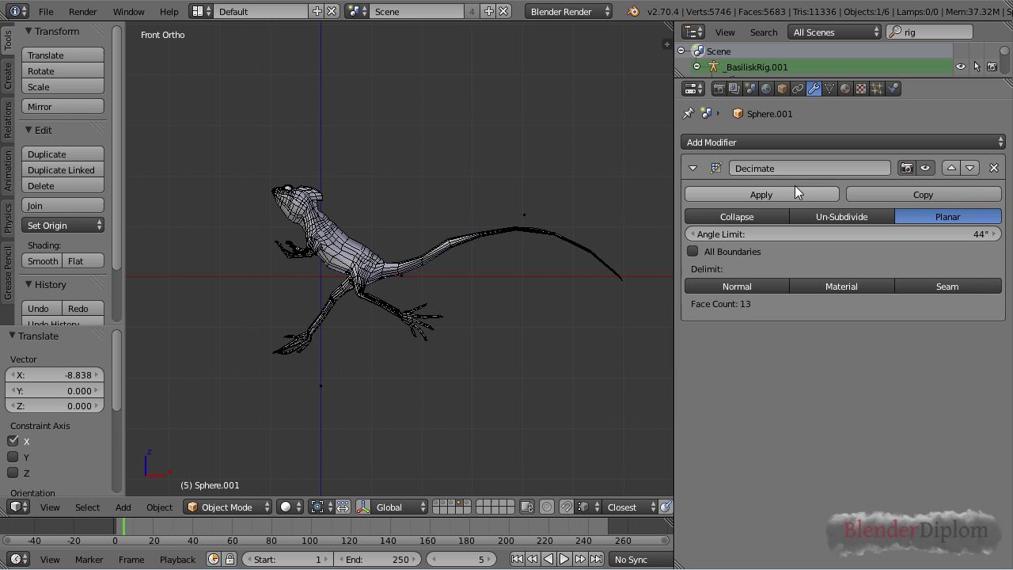
right_click(392, 232)
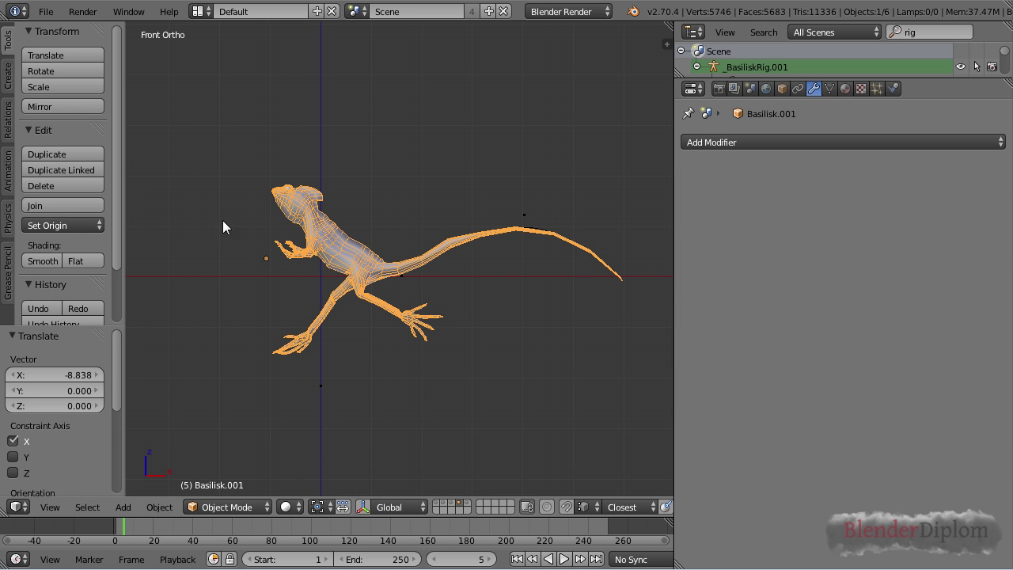
- Add a Decimate modifier to Basilisk.001, left at Collapse, ratio 1.0000 (3738 faces)
click(737, 143)
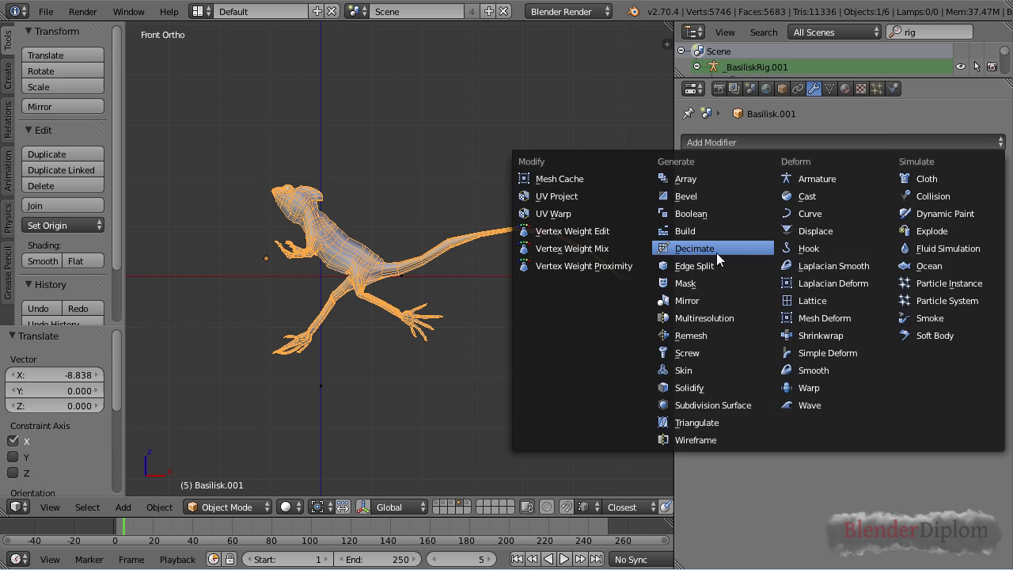
click(697, 248)
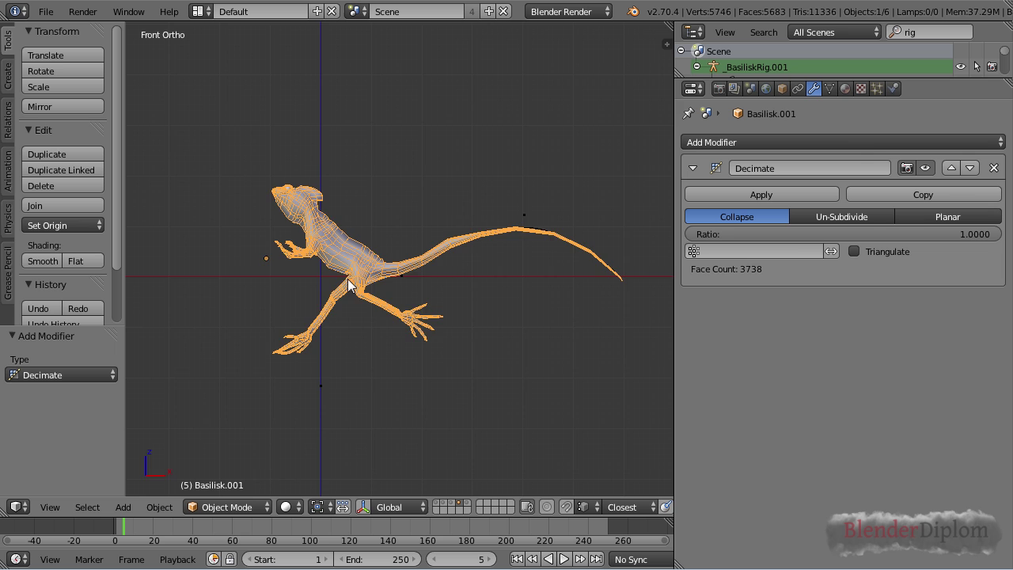
scroll(287, 309, up, 5)
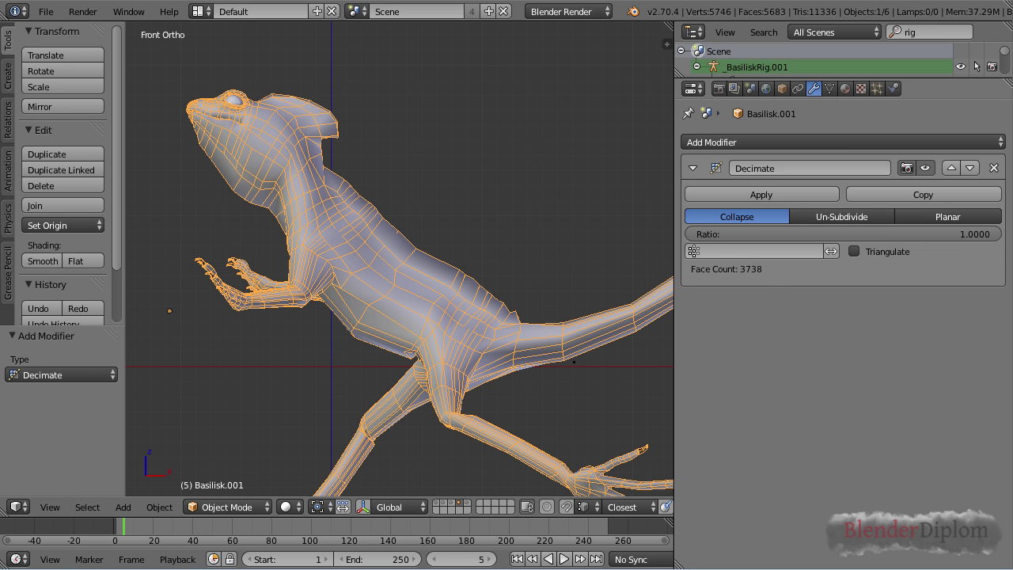
scroll(588, 318, down, 2)
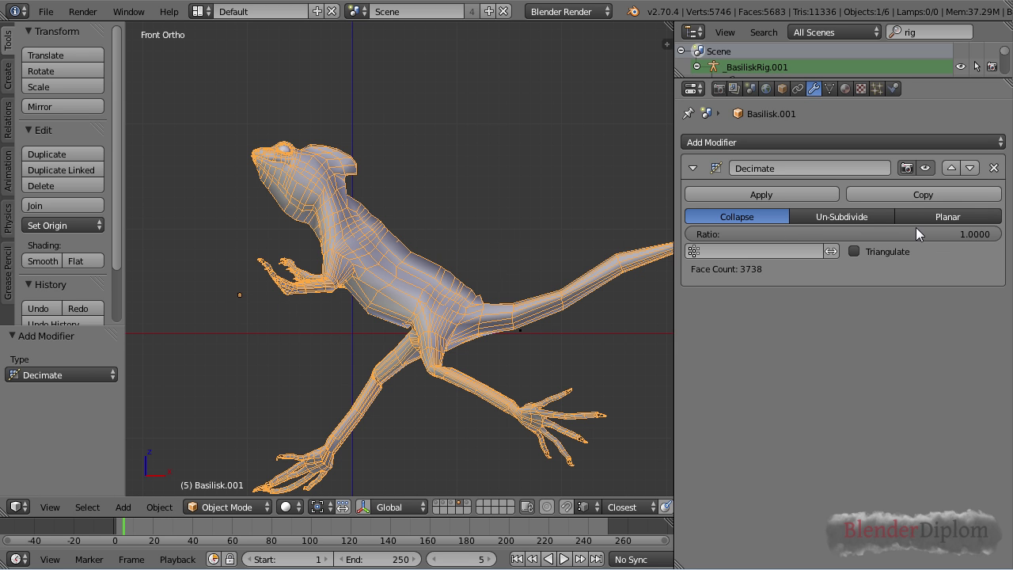
- Lower the Decimate ratio to 0.1049 (660 faces) and compare with the original mesh
drag(975, 234, 725, 234)
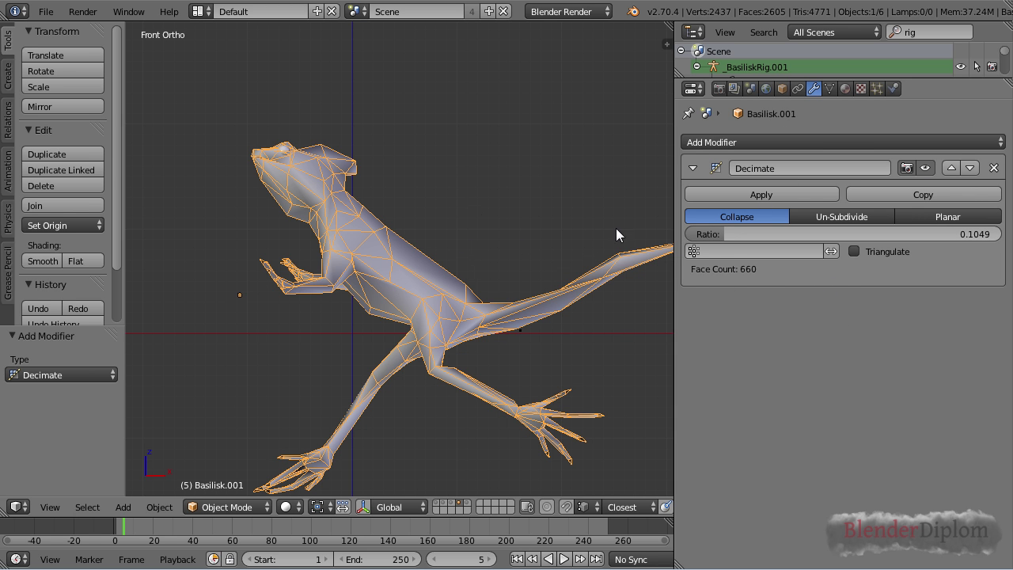
key(Tab)
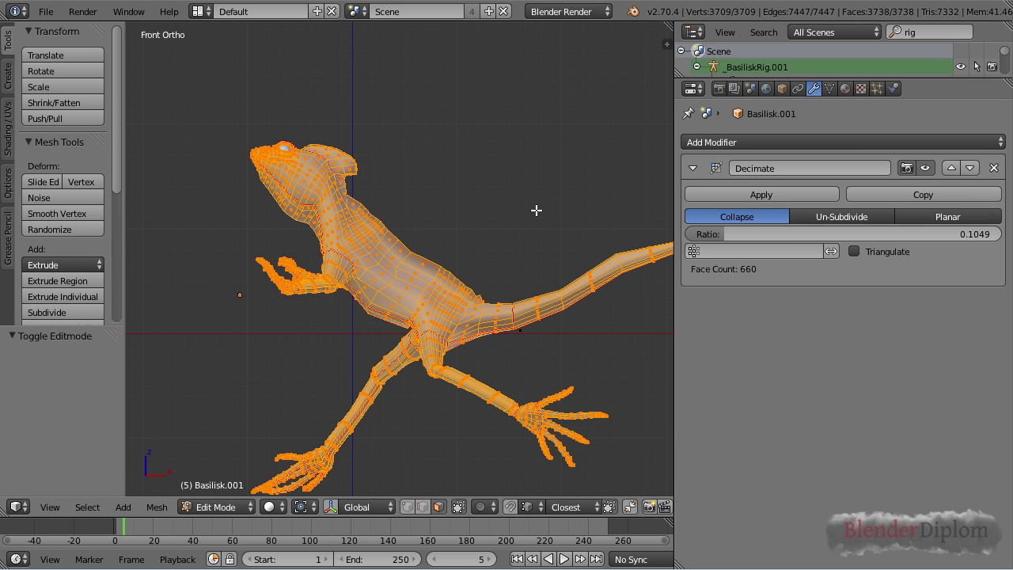
key(Tab)
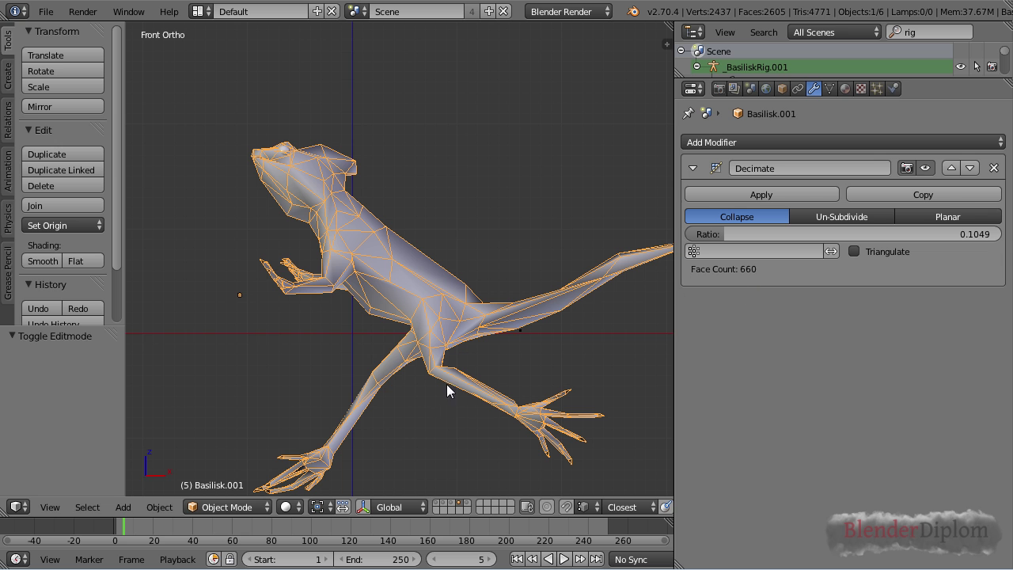
- Frame the whole decimated lizard and open the Decimate vertex group field
scroll(530, 296, down, 3)
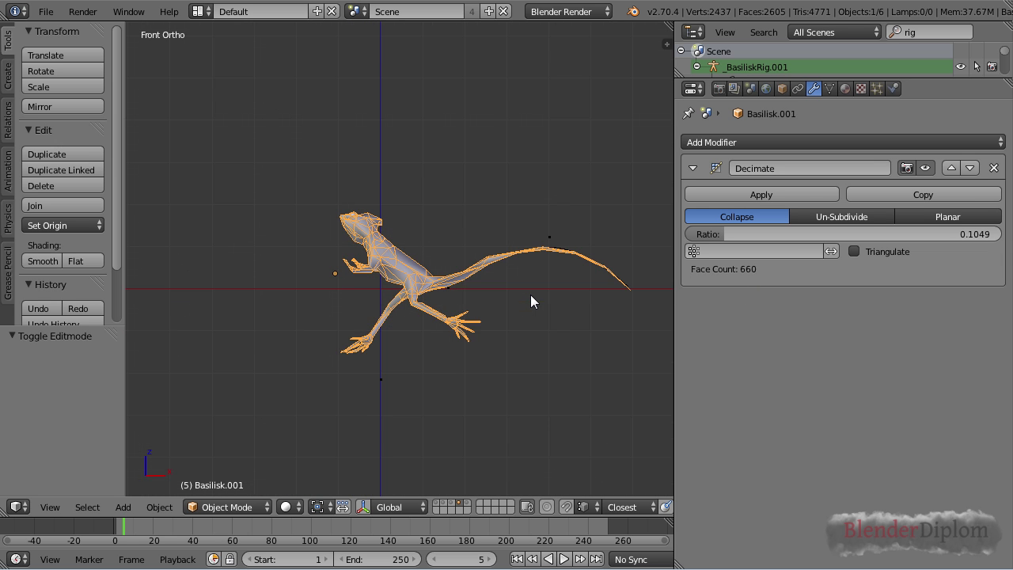
scroll(525, 310, up, 5)
shift+middle_drag(524, 315, 468, 272)
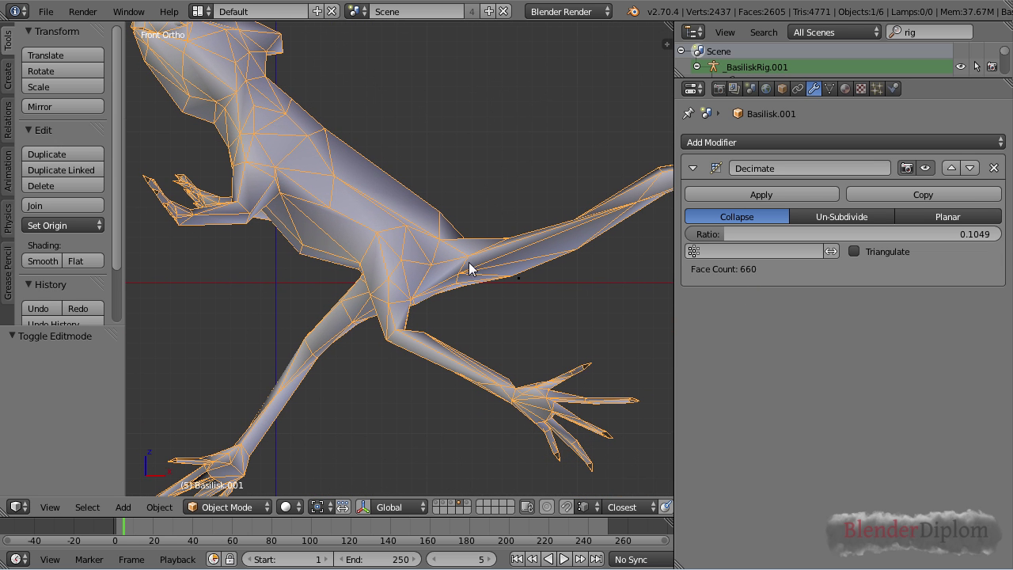
scroll(368, 407, down, 5)
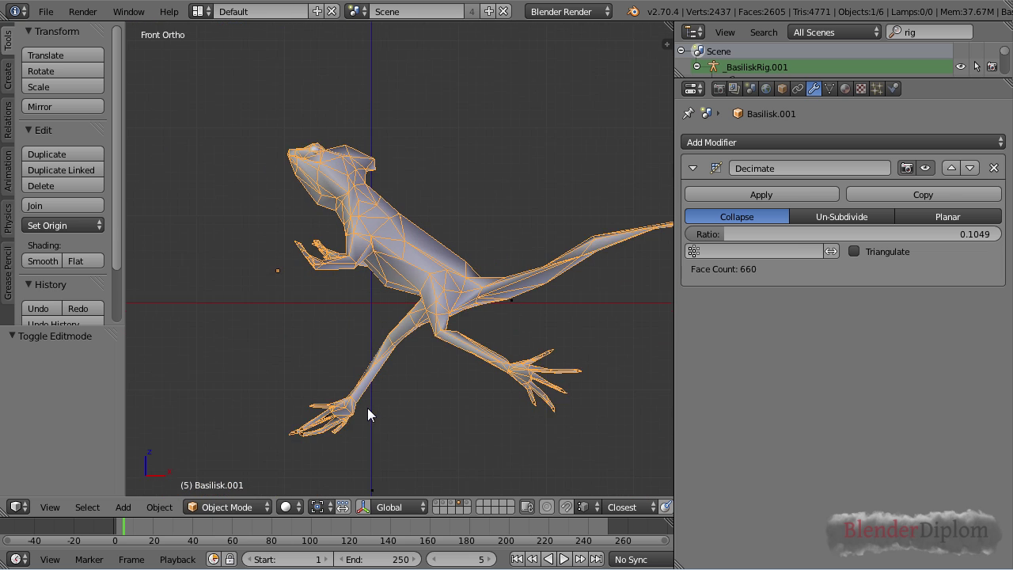
shift+middle_drag(368, 406, 300, 426)
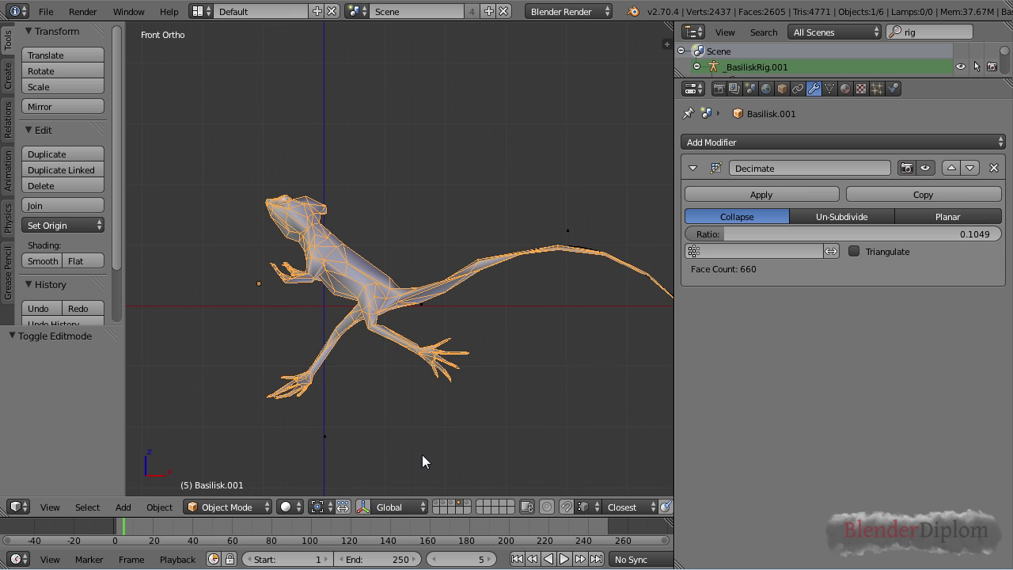
shift+middle_drag(421, 454, 373, 435)
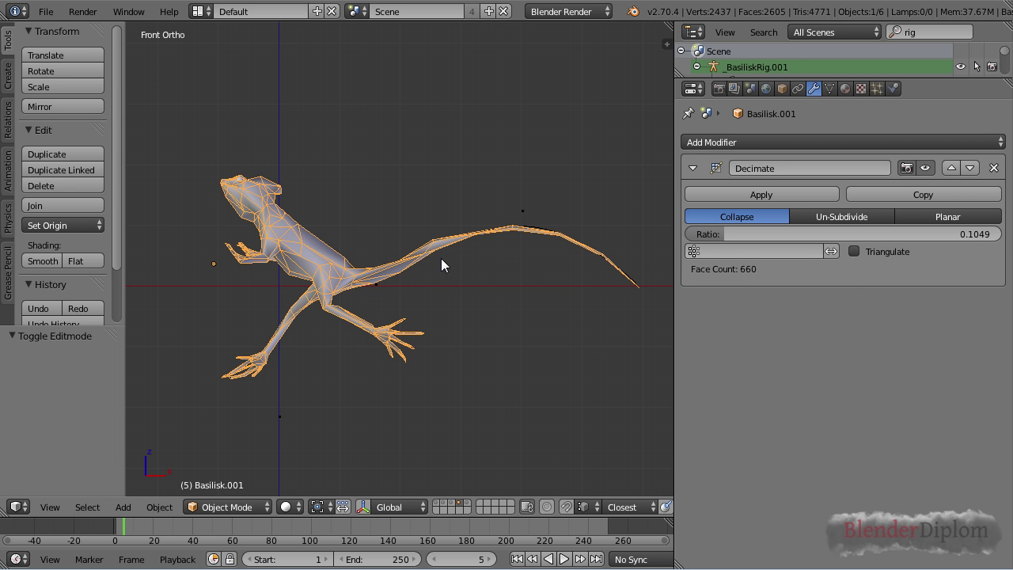
click(750, 144)
click(772, 252)
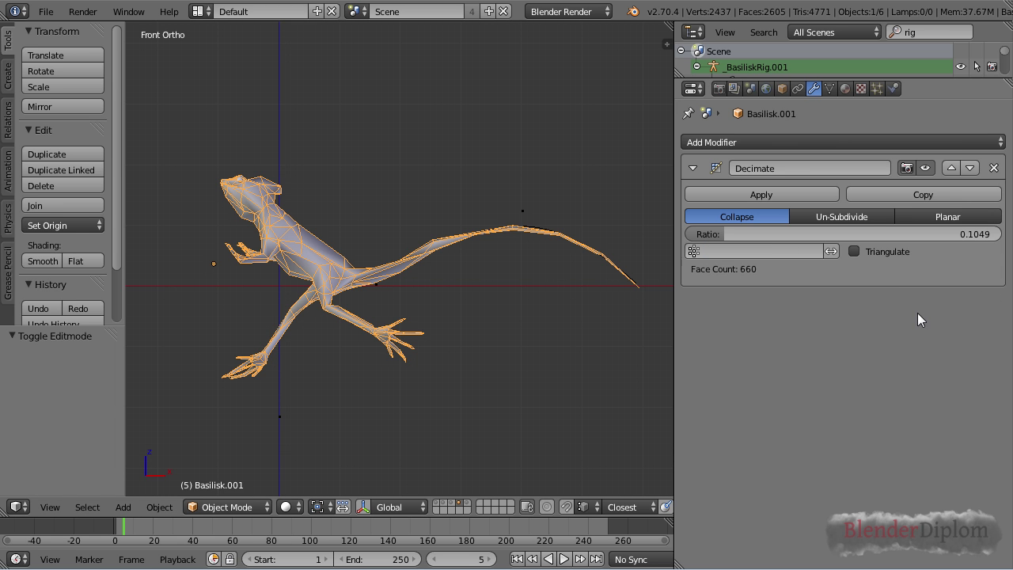
- In wireframe Edit Mode, box-select the tail vertices, excluding the tail's base
key(Tab)
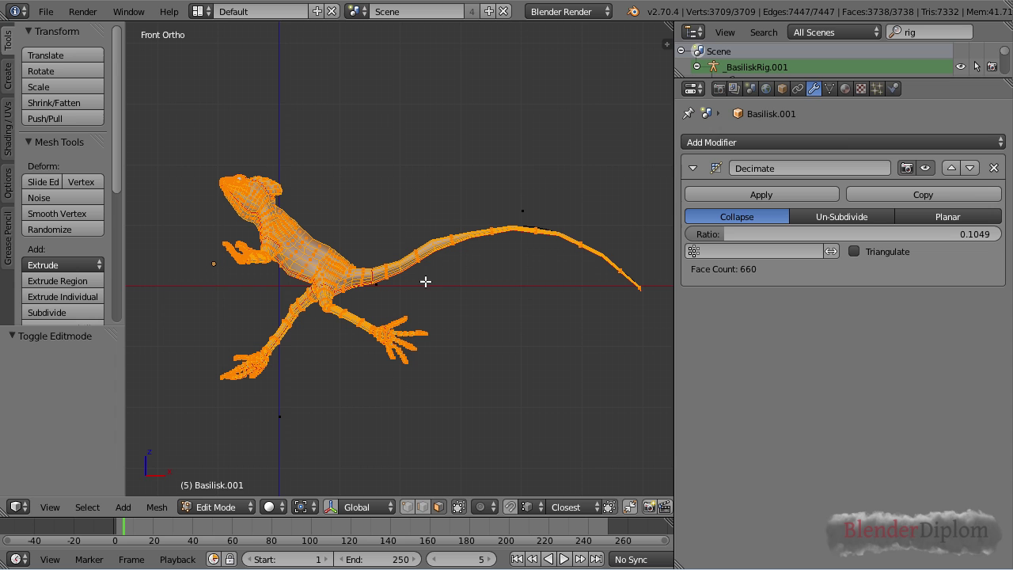
click(831, 90)
key(z)
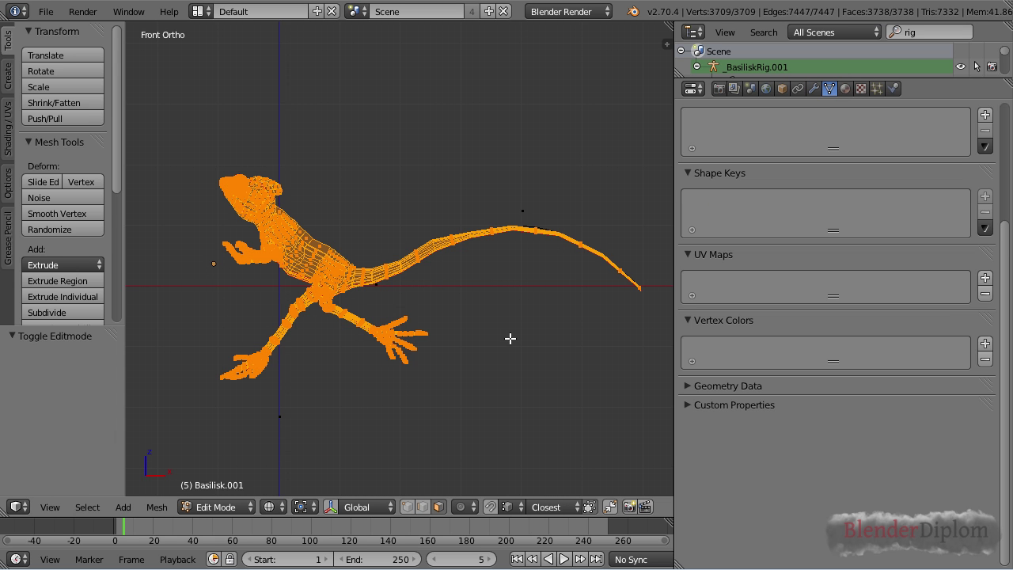
key(a)
key(b)
drag(350, 172, 661, 312)
key(b)
middle_drag(309, 235, 354, 310)
- Create a vertex group named Group and assign the tail vertices at weight 1.000
key(Tab)
key(Tab)
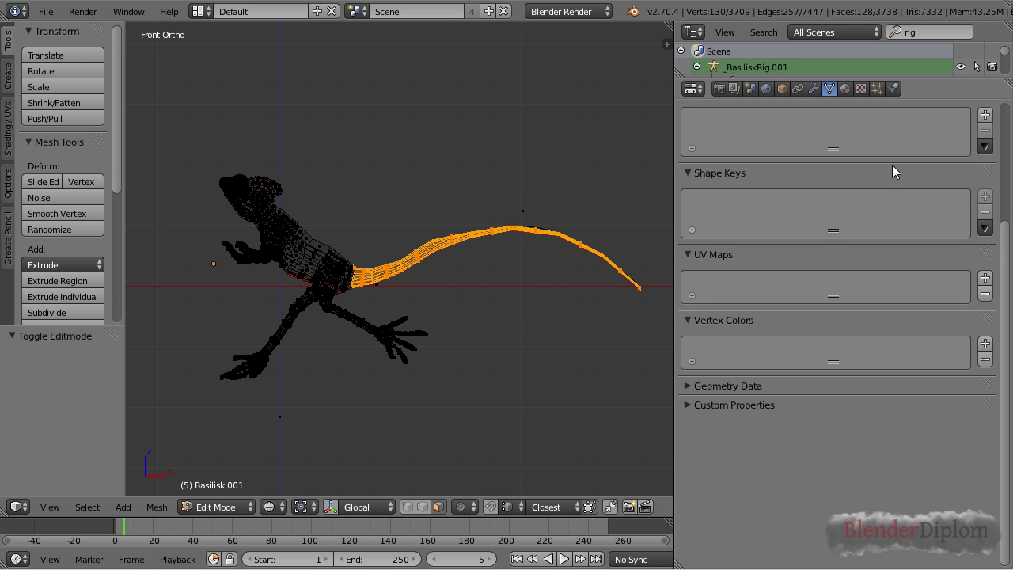
click(985, 114)
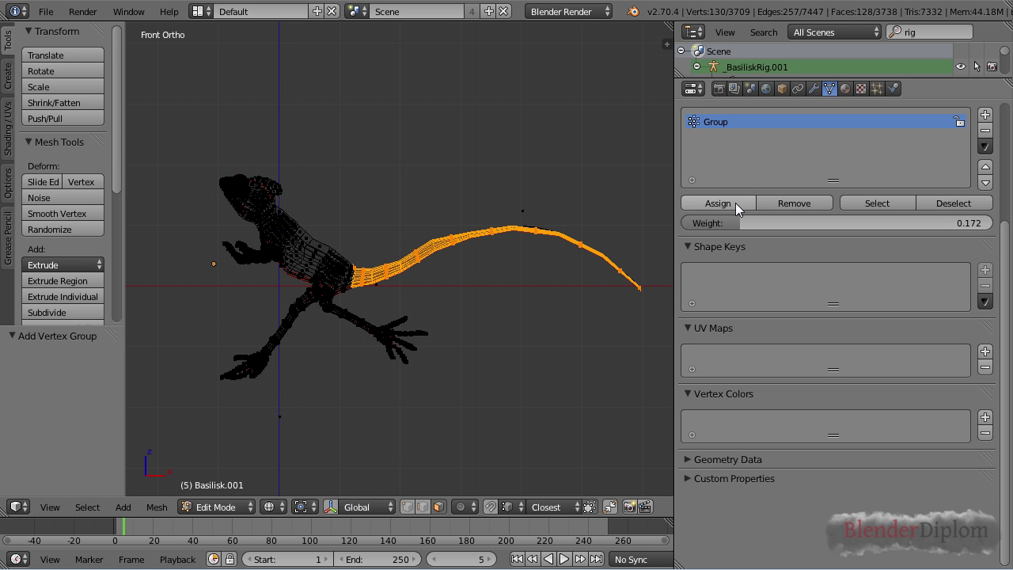
click(710, 203)
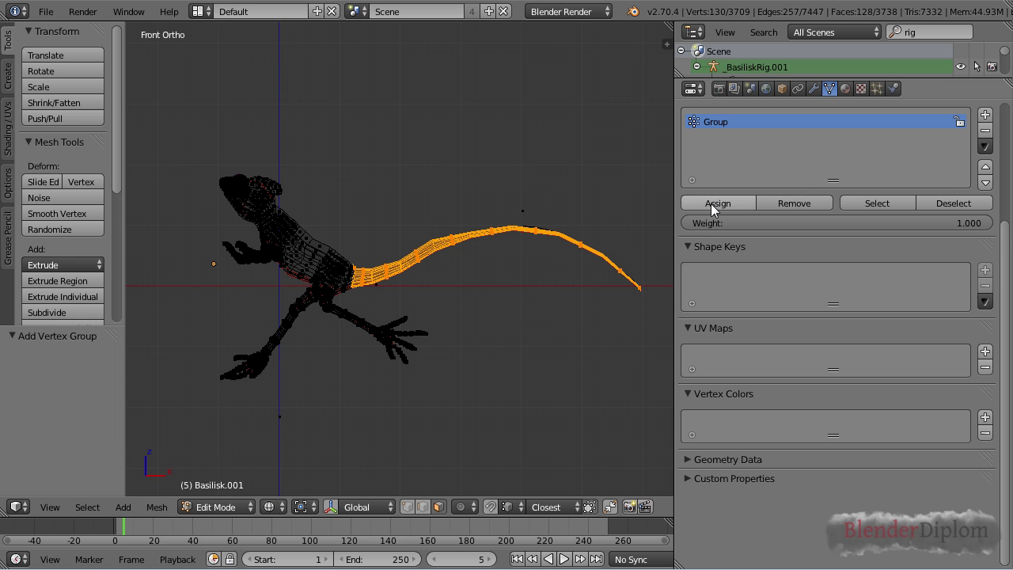
key(Tab)
- Set the Decimate modifier's vertex group to Group
key(z)
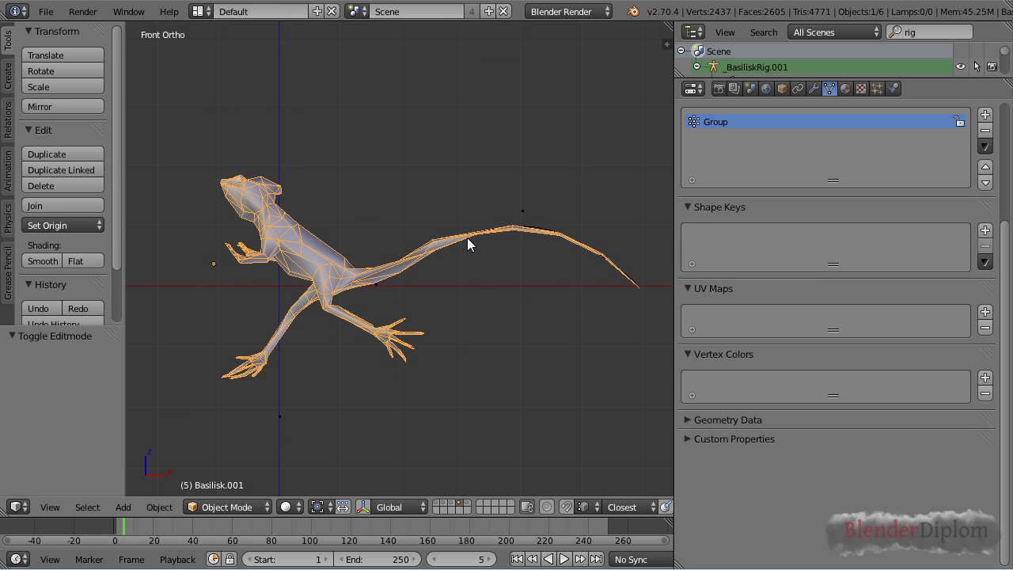
click(814, 88)
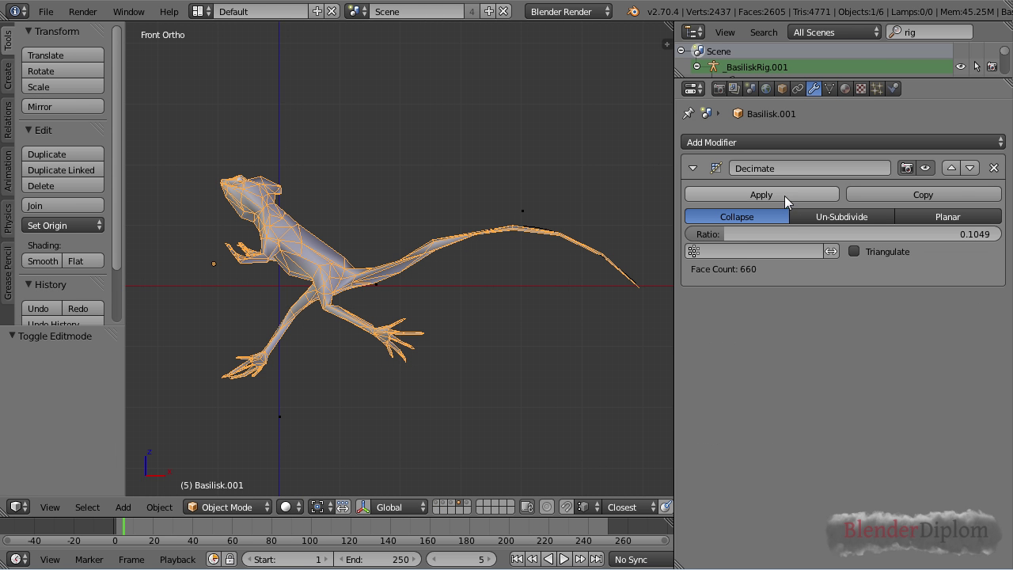
click(741, 252)
click(728, 273)
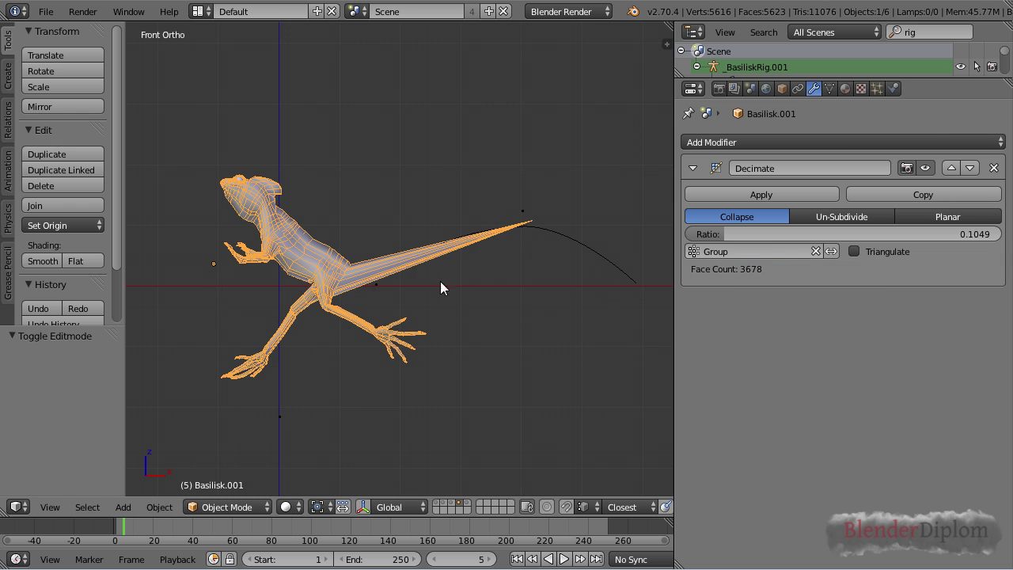
- Zoom in and toggle Edit Mode to inspect how the tail is decimated
scroll(495, 394, up, 2)
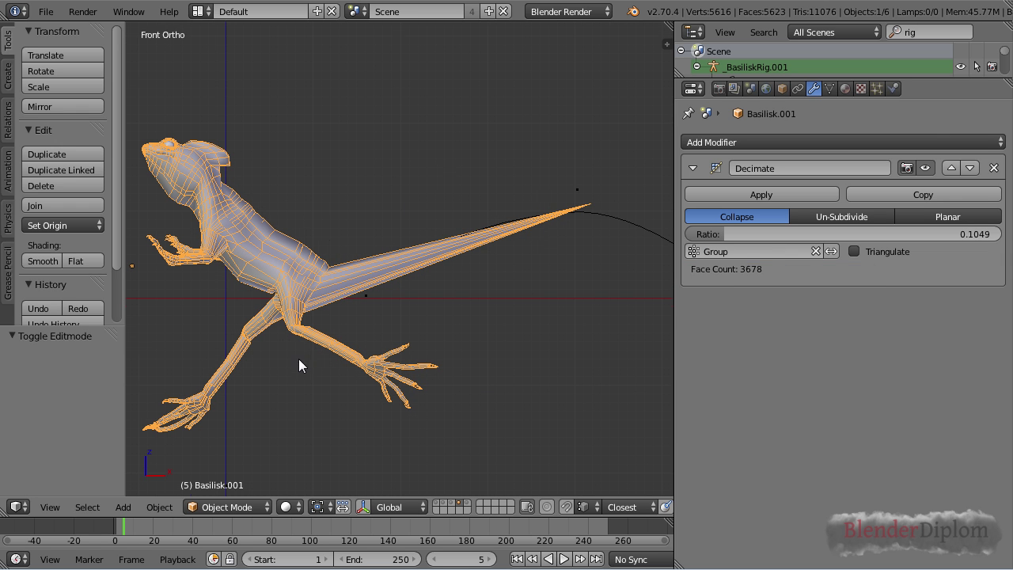
scroll(298, 359, up, 5)
scroll(296, 348, down, 4)
scroll(412, 297, up, 1)
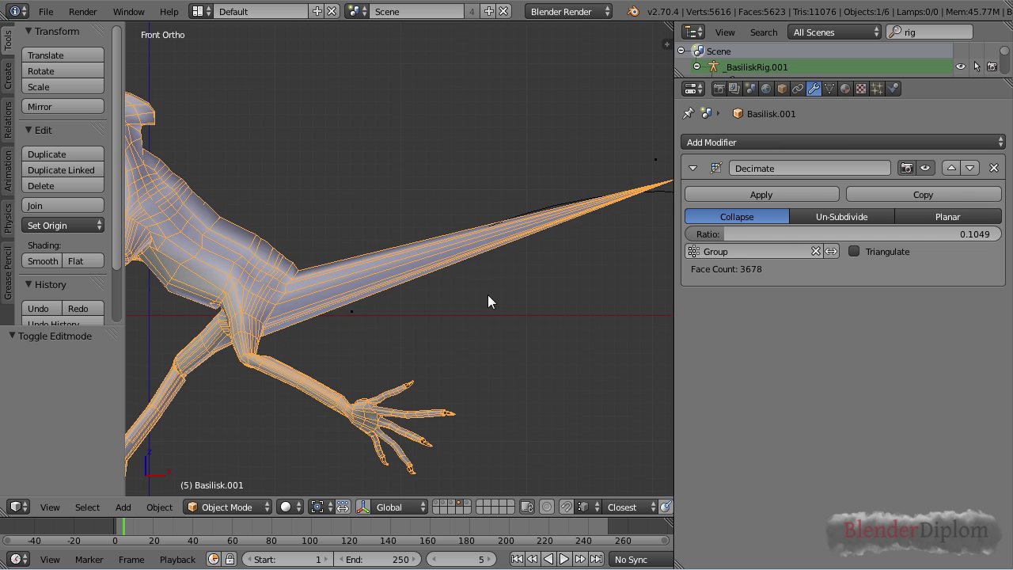
scroll(483, 289, down, 2)
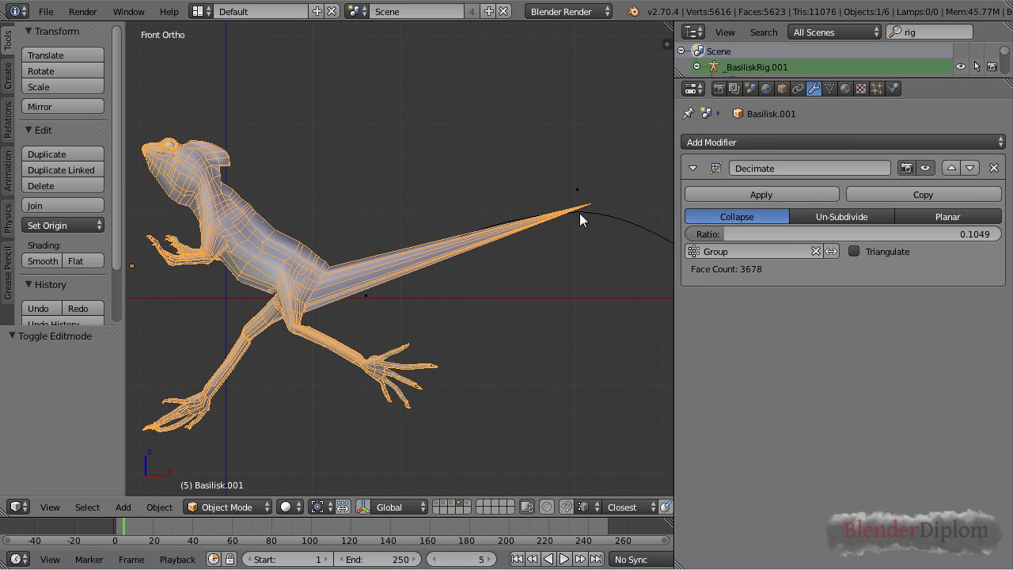
scroll(233, 357, up, 5)
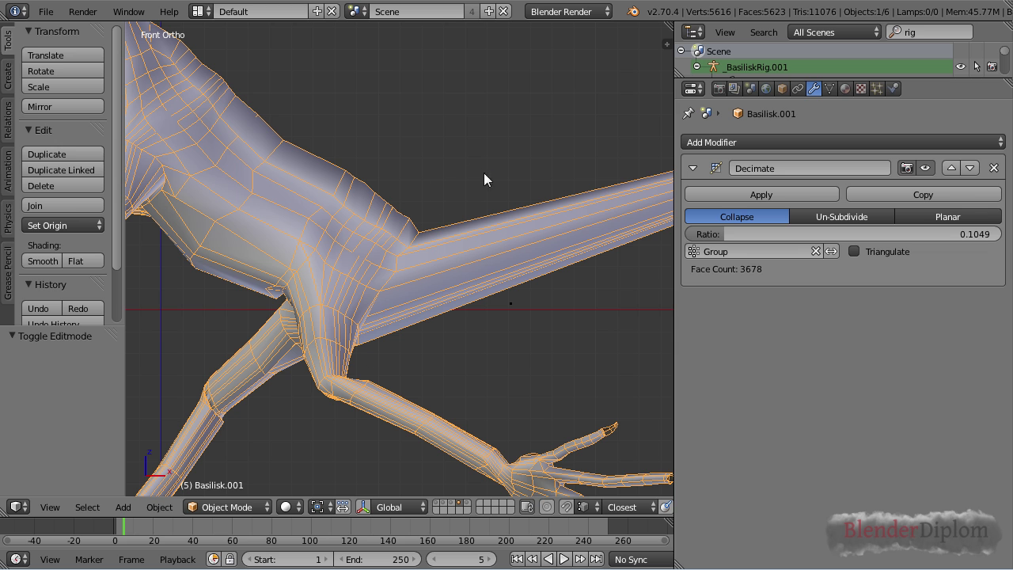
scroll(436, 254, down, 5)
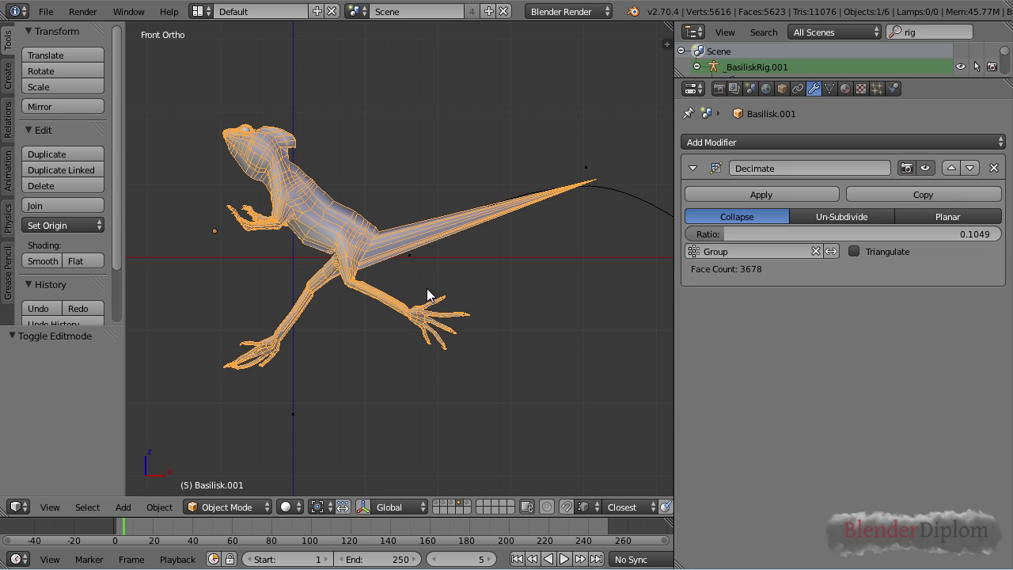
scroll(408, 283, up, 6)
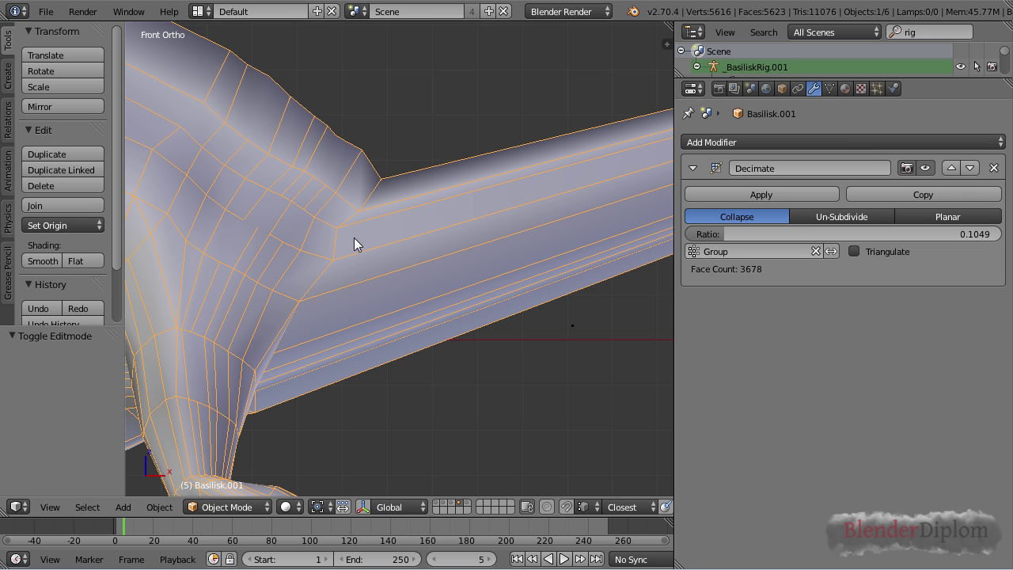
key(Tab)
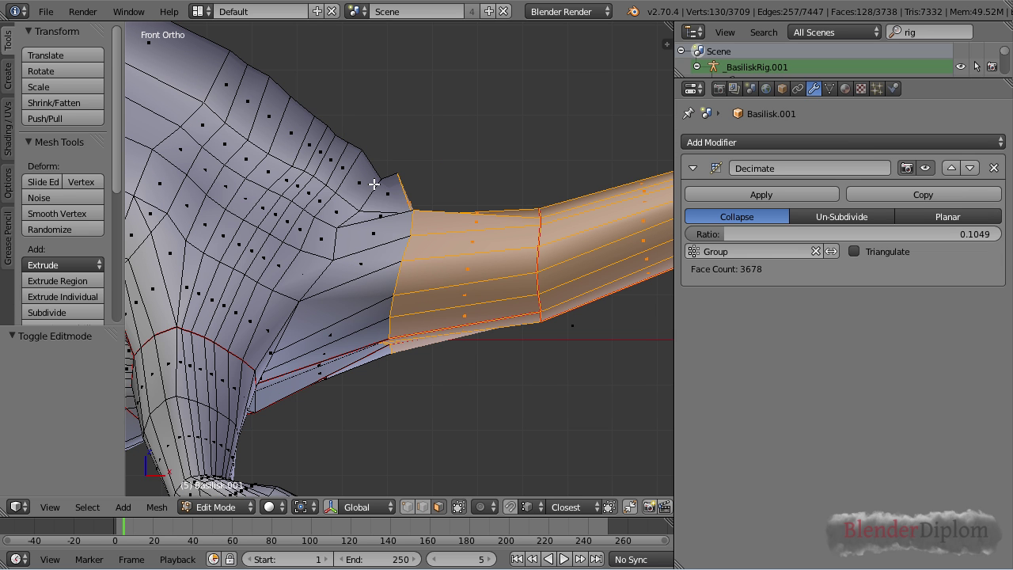
key(Tab)
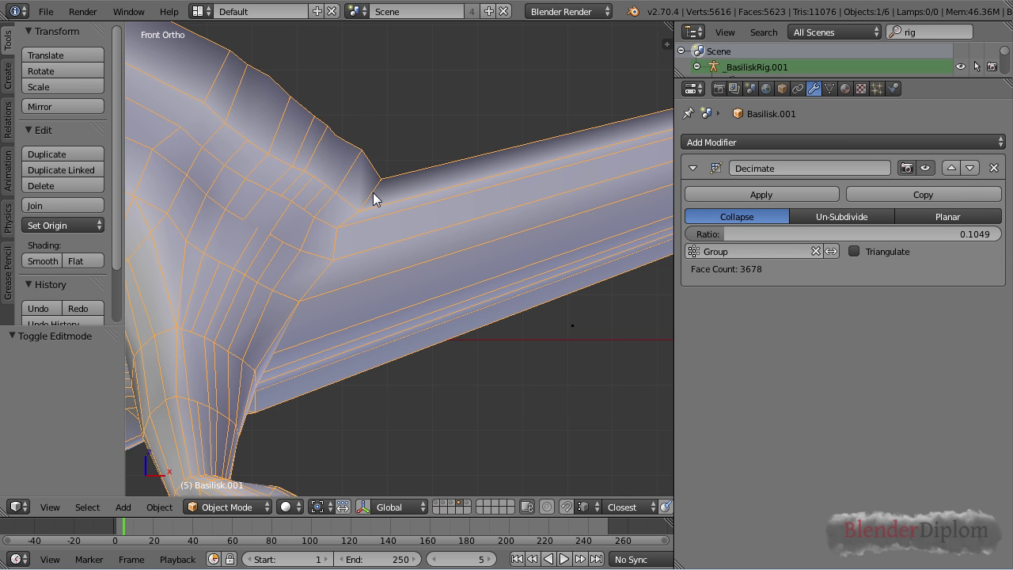
scroll(372, 196, down, 4)
scroll(494, 289, down, 1)
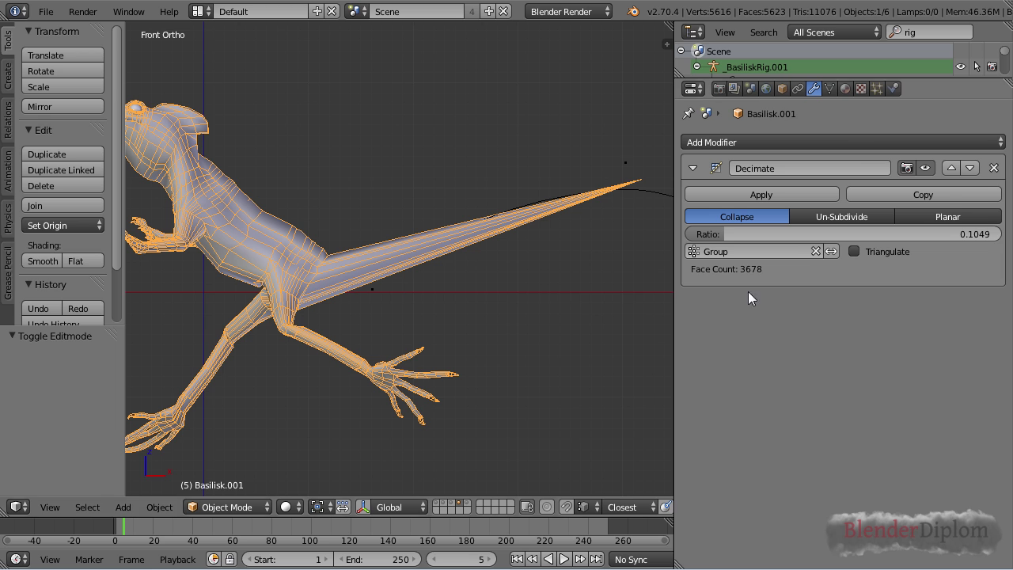
scroll(270, 300, down, 1)
- Invert the Group vertex group on Decimate, keeping the tail detailed and the body at 596 faces
click(831, 251)
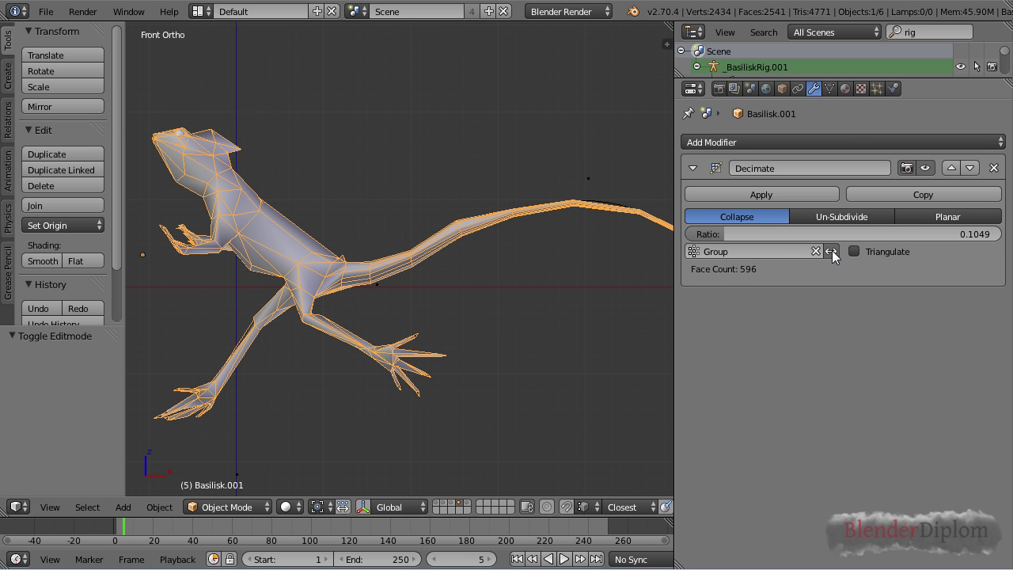
shift+middle_drag(372, 298, 422, 314)
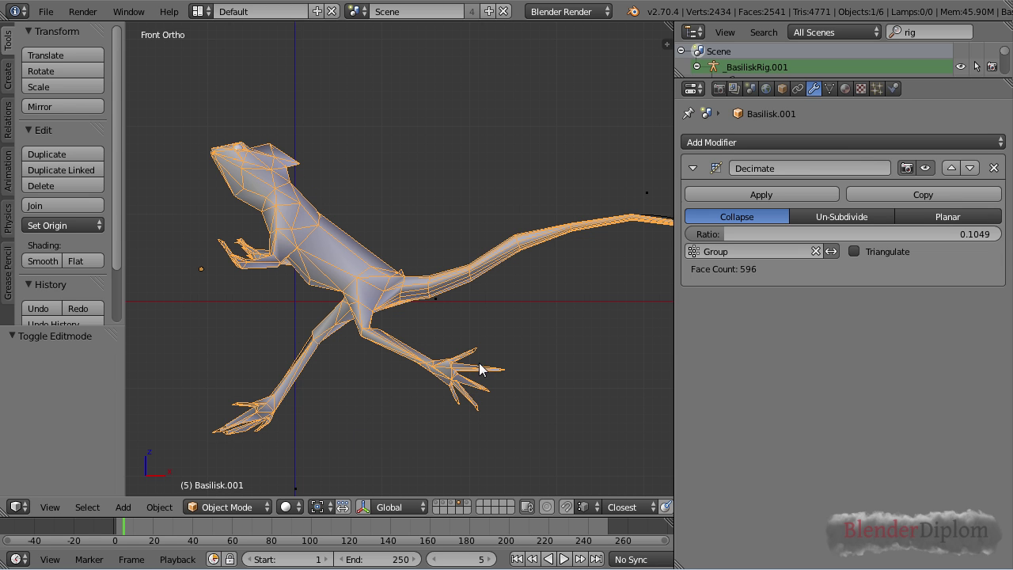
scroll(485, 366, down, 1)
scroll(491, 353, down, 1)
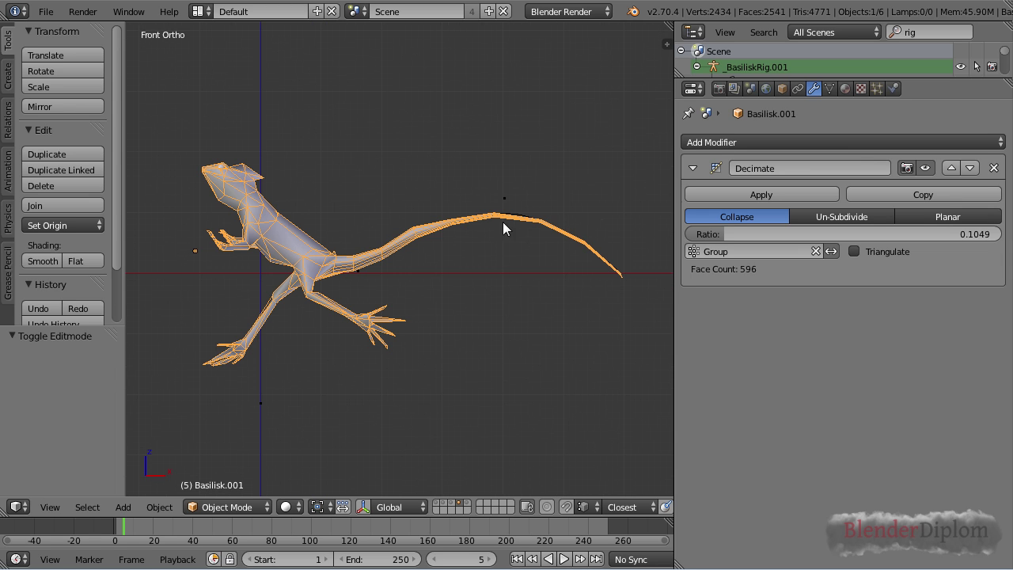
scroll(358, 333, up, 5)
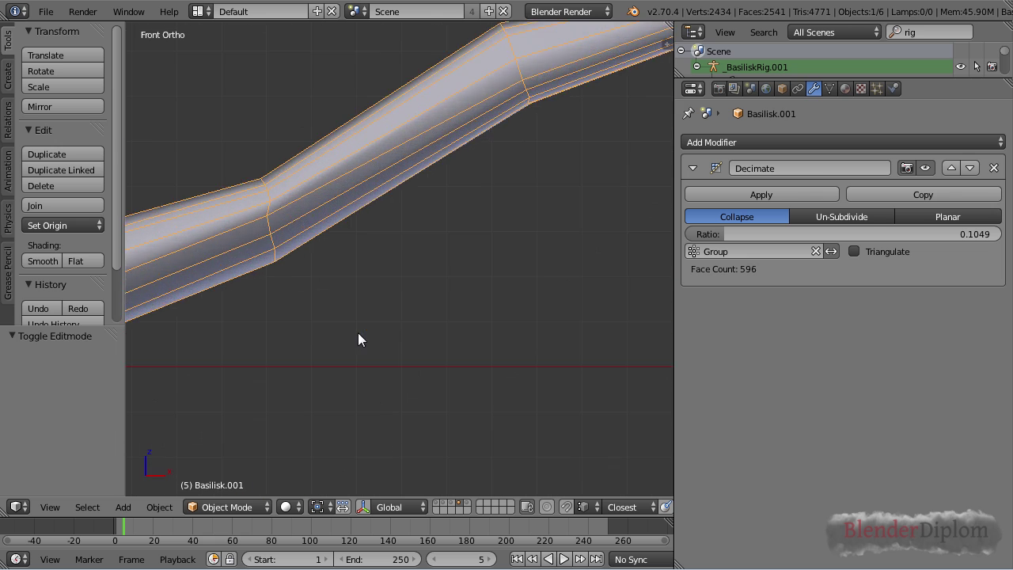
scroll(358, 332, down, 5)
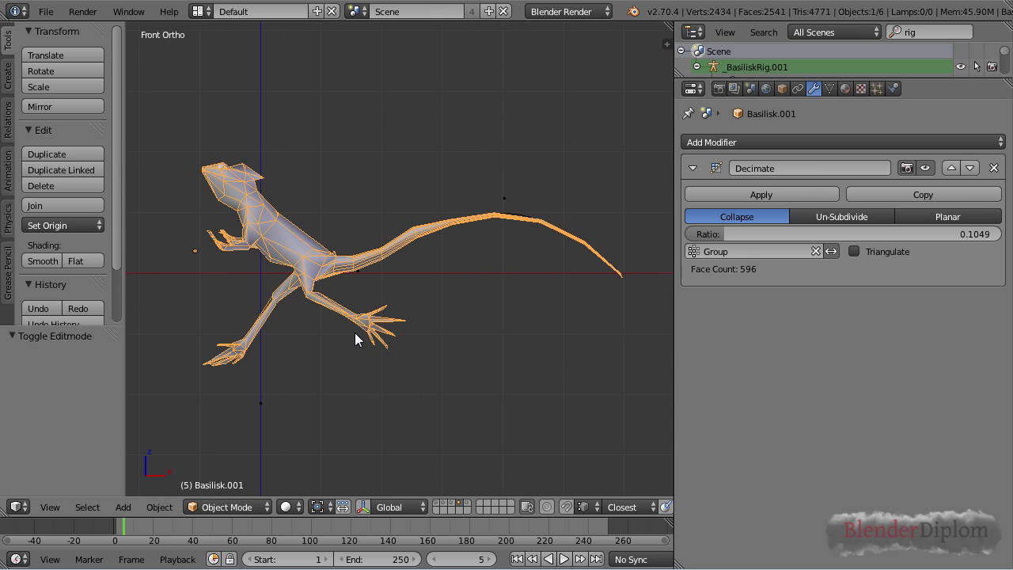
shift+middle_drag(355, 338, 375, 314)
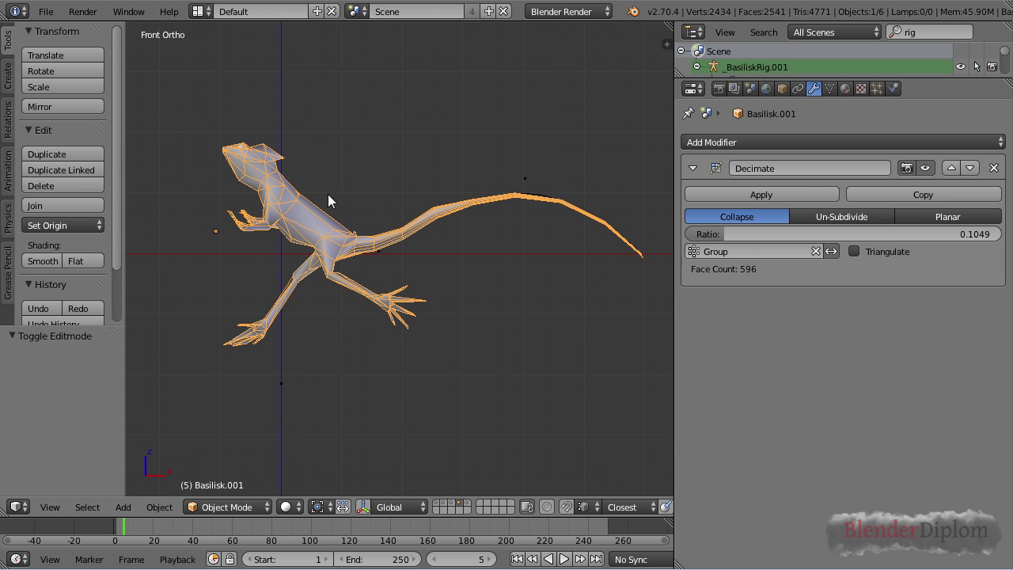
shift+middle_drag(398, 229, 396, 249)
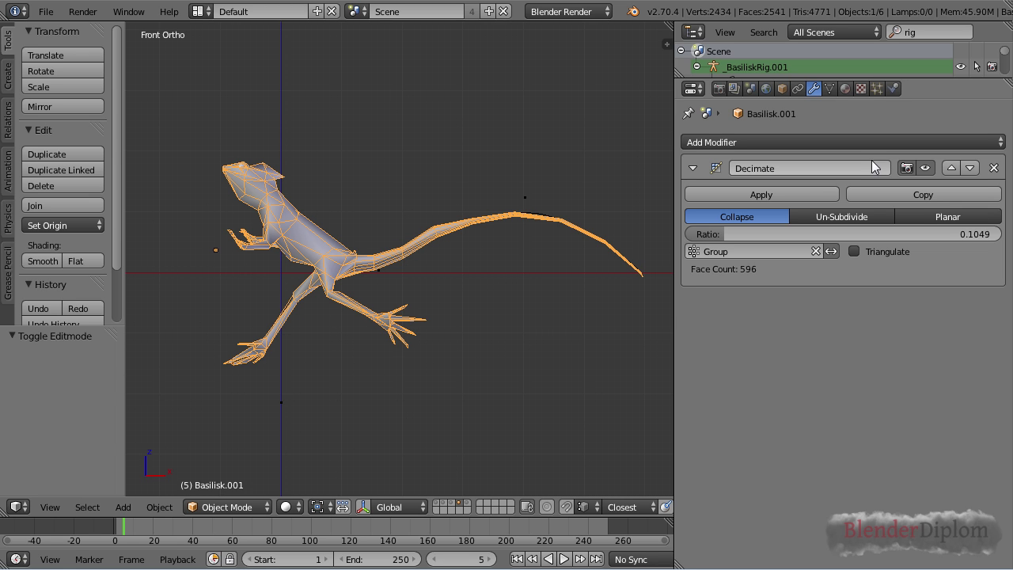
- Lower the tail vertex group weight to 0.504 in Edit Mode
click(829, 89)
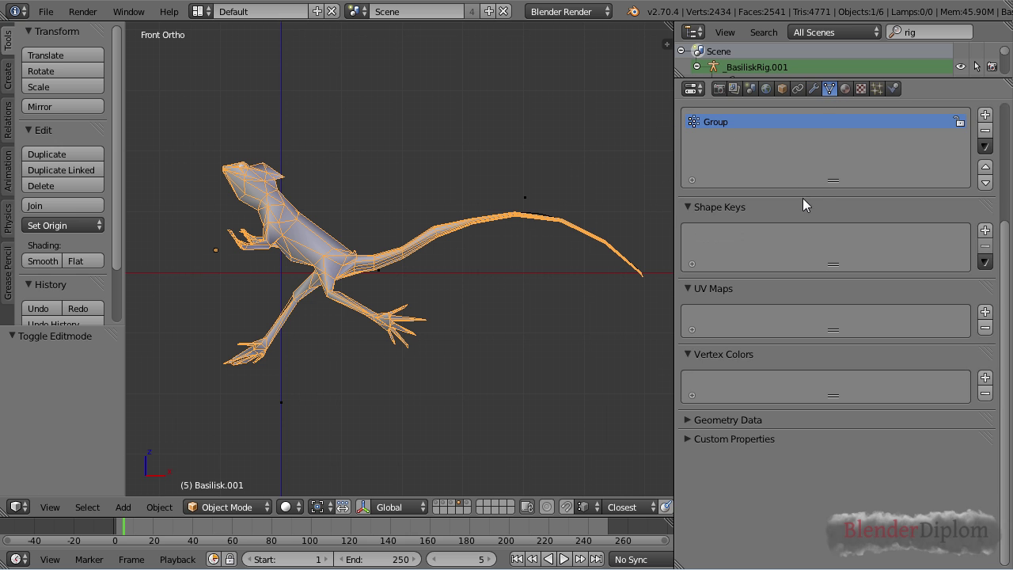
scroll(803, 198, up, 5)
key(Tab)
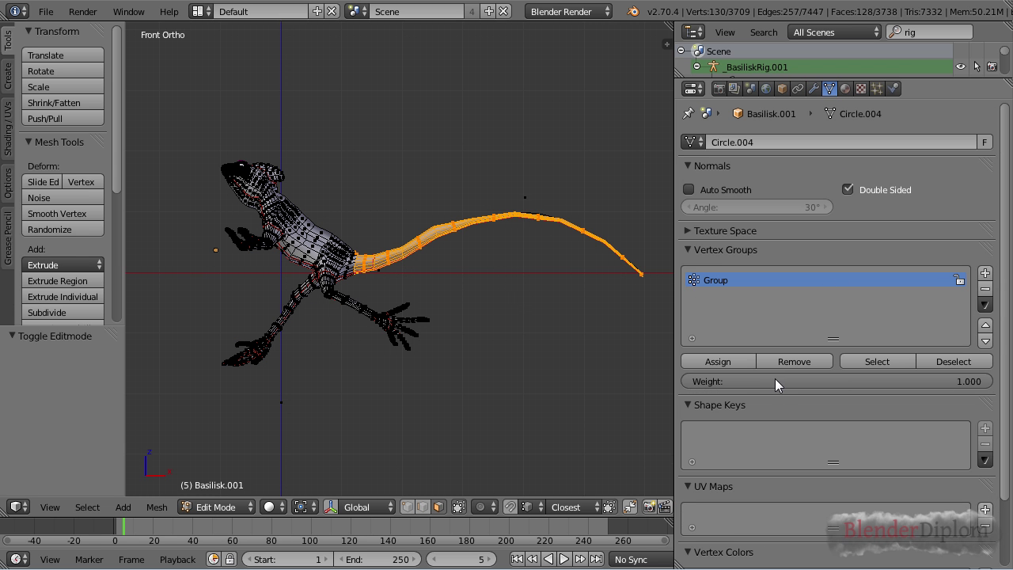
drag(981, 380, 842, 380)
click(736, 361)
key(Tab)
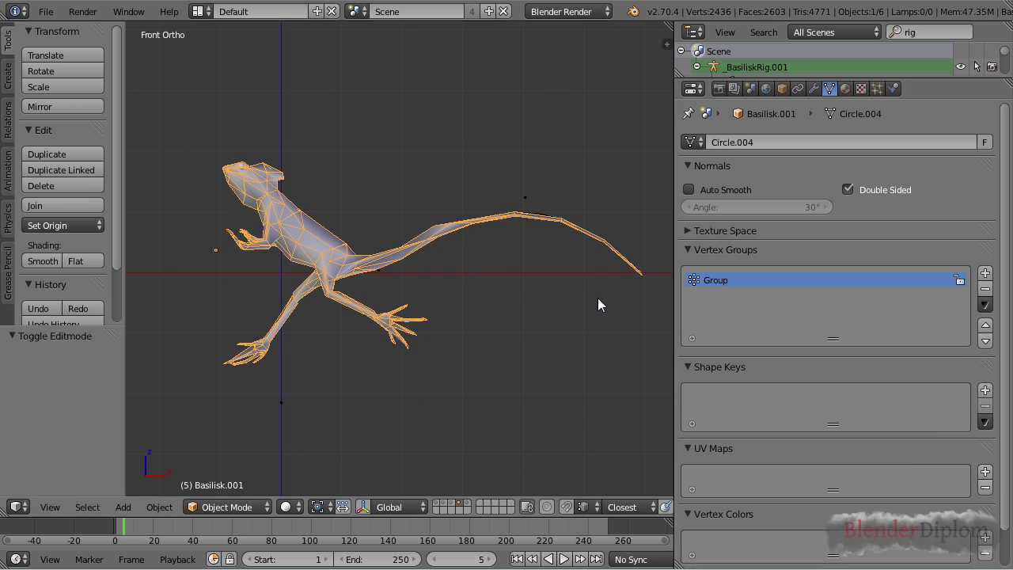
- Clear and reselect Group as the Decimate vertex group, giving 658 faces
click(813, 87)
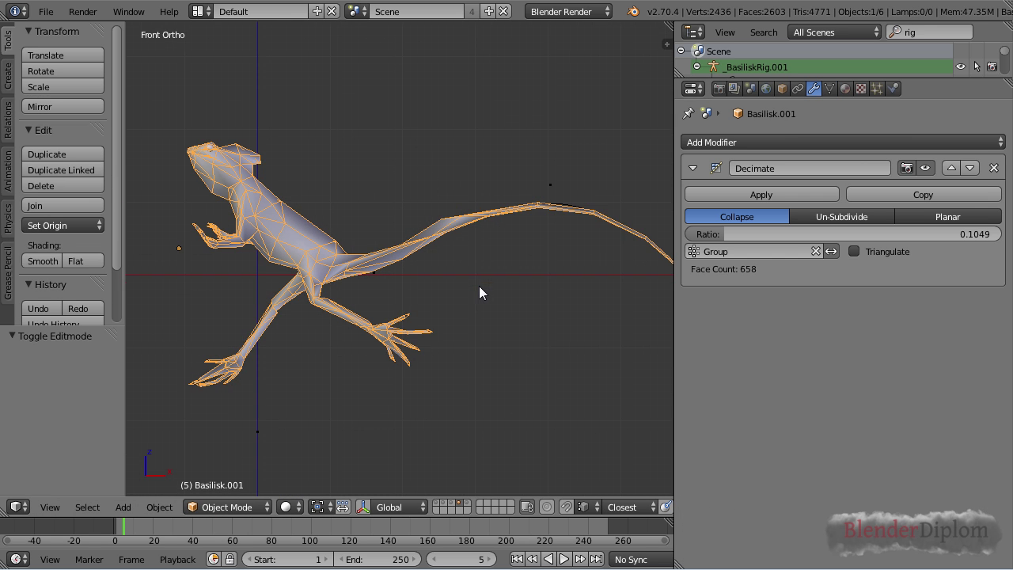
shift+middle_drag(578, 253, 520, 257)
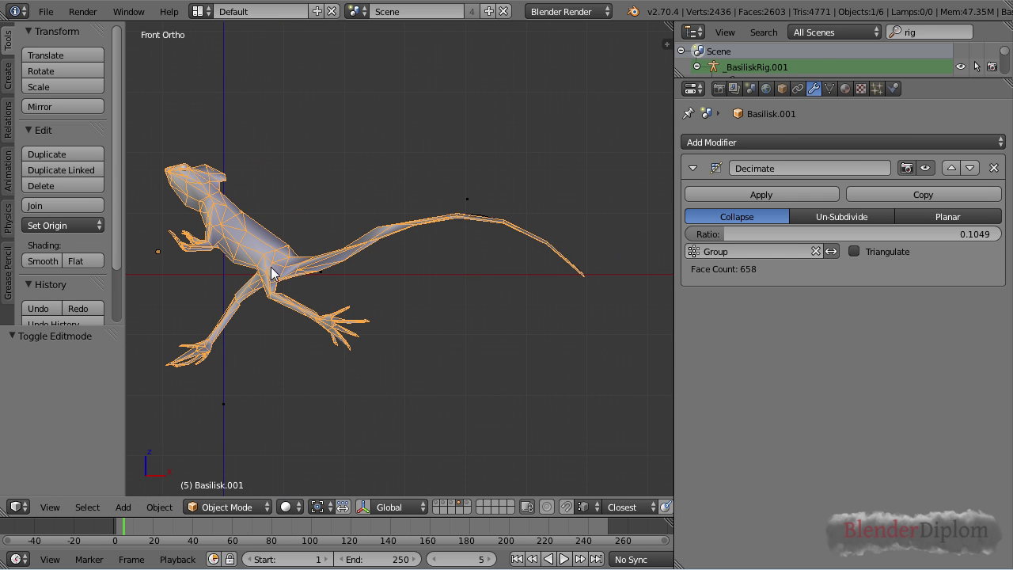
click(816, 250)
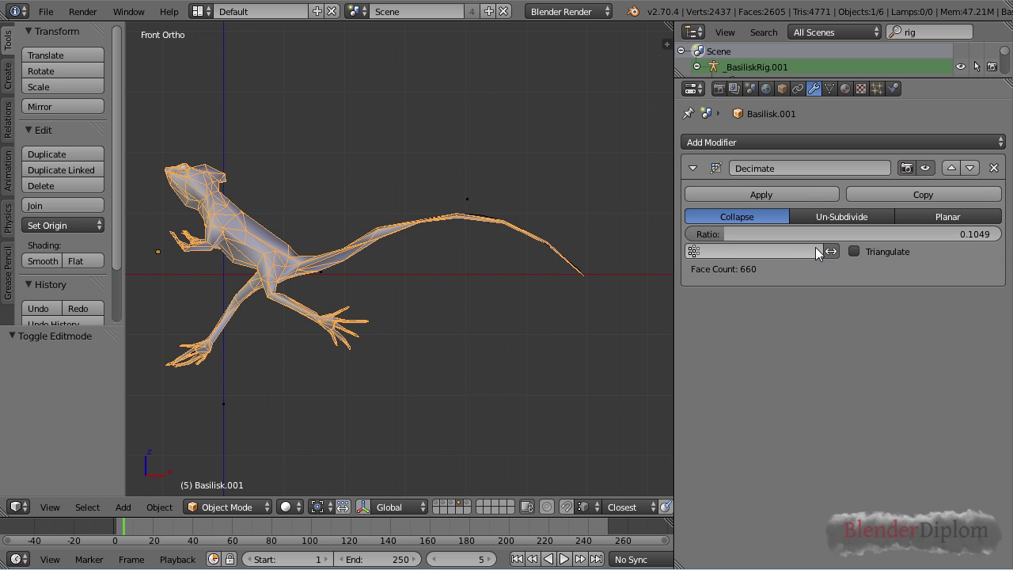
click(749, 251)
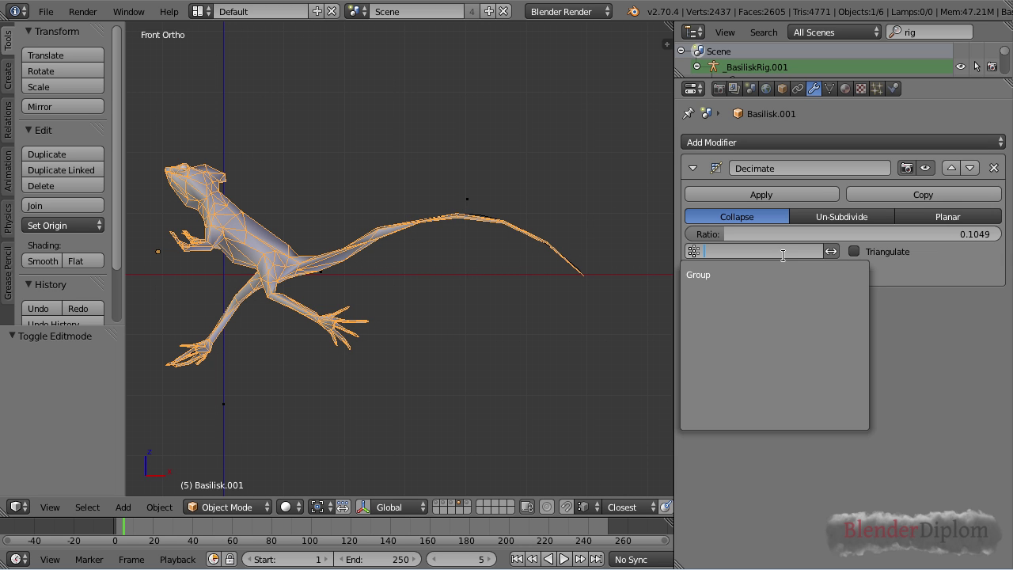
click(768, 269)
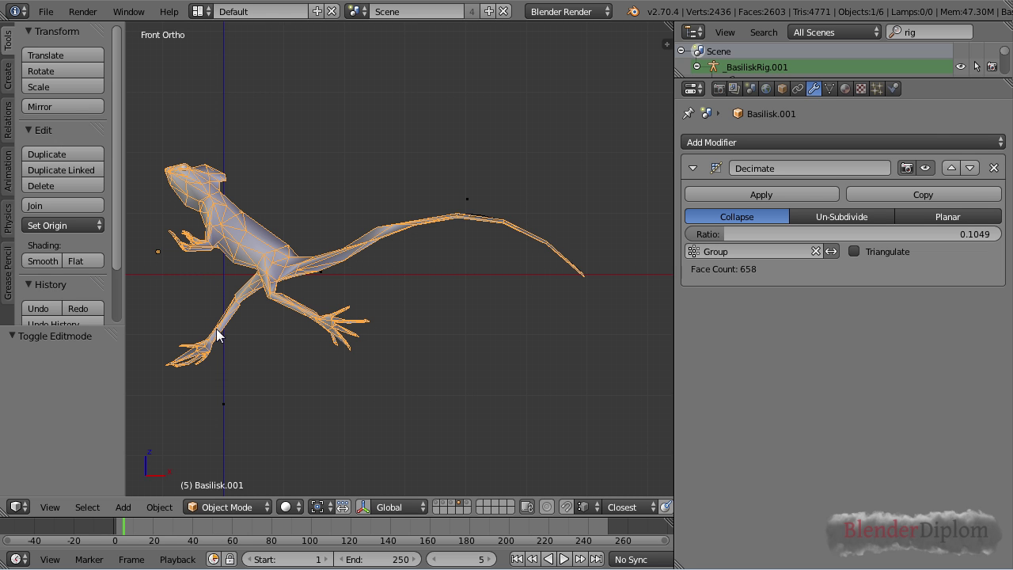
- Zoom in on the front foot, then frame the whole decimated lizard
shift+middle_drag(216, 329, 287, 274)
scroll(349, 377, up, 8)
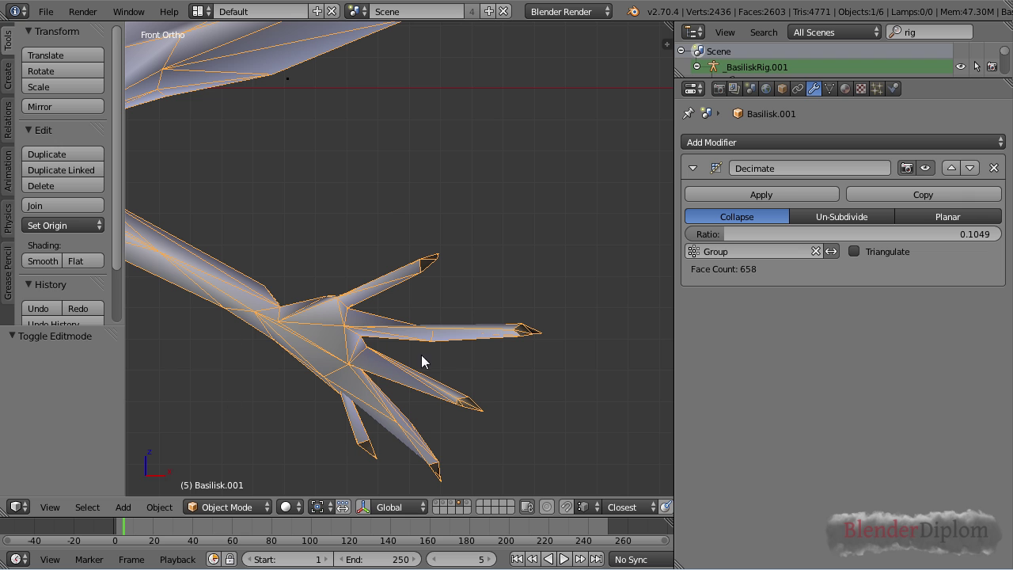
key(Home)
scroll(298, 364, up, 4)
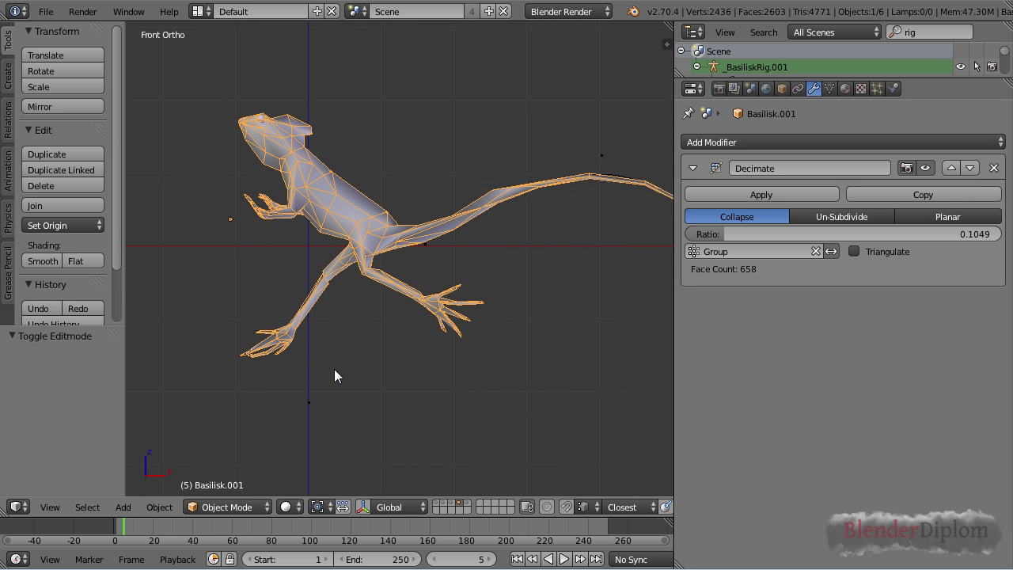
shift+middle_drag(507, 318, 421, 322)
scroll(421, 322, down, 1)
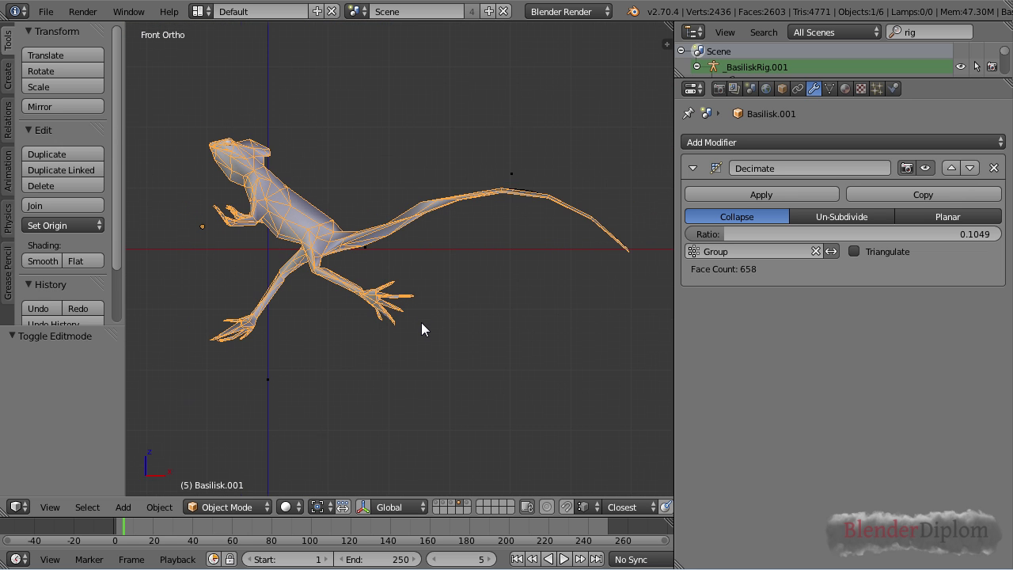